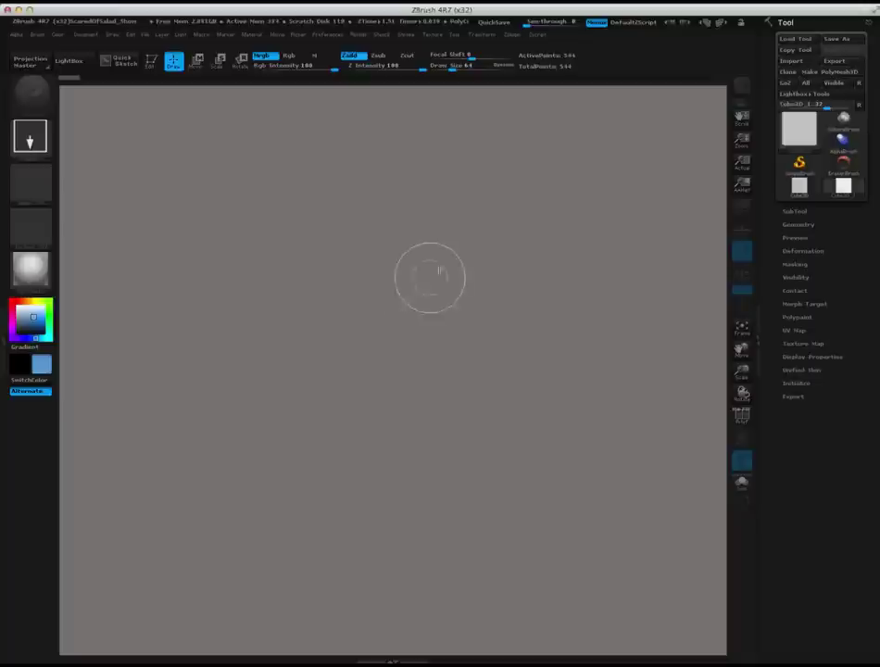
# Step: Draw a Cube3D primitive on the canvas and put it into Edit mode as a 3D cube
pyautogui.click(802, 132)
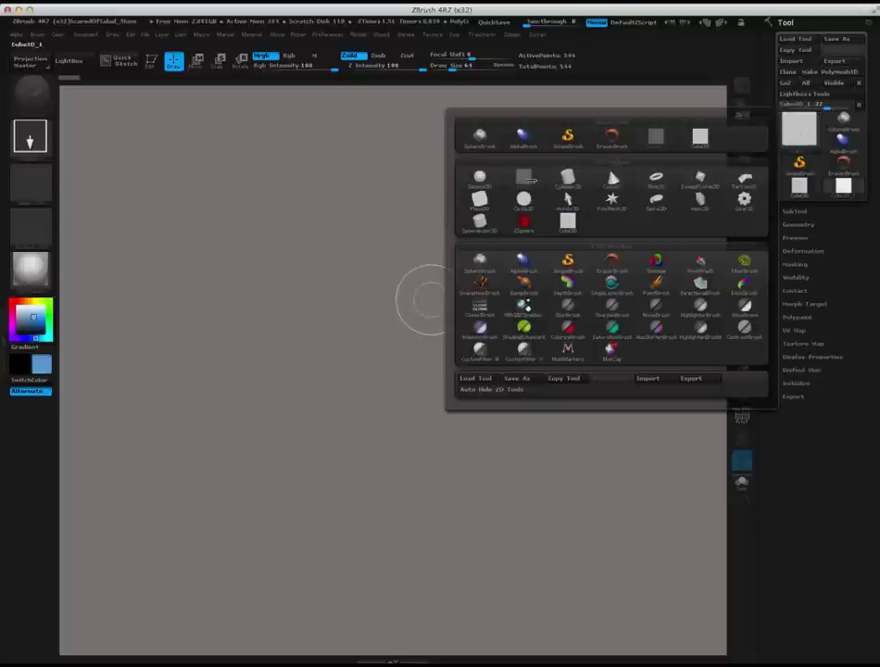
pyautogui.click(568, 221)
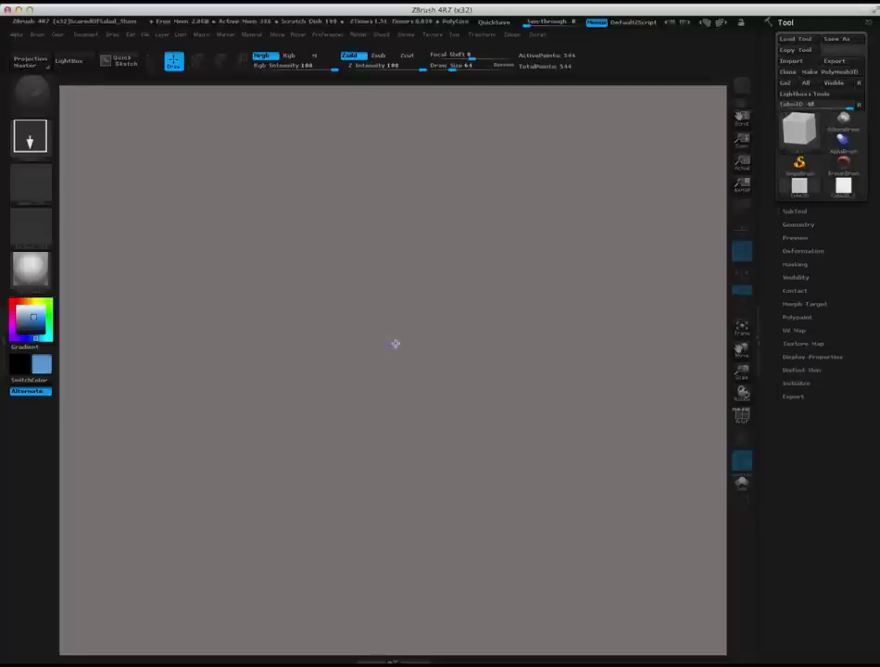
pyautogui.moveTo(396, 343); pyautogui.dragTo(387, 501)
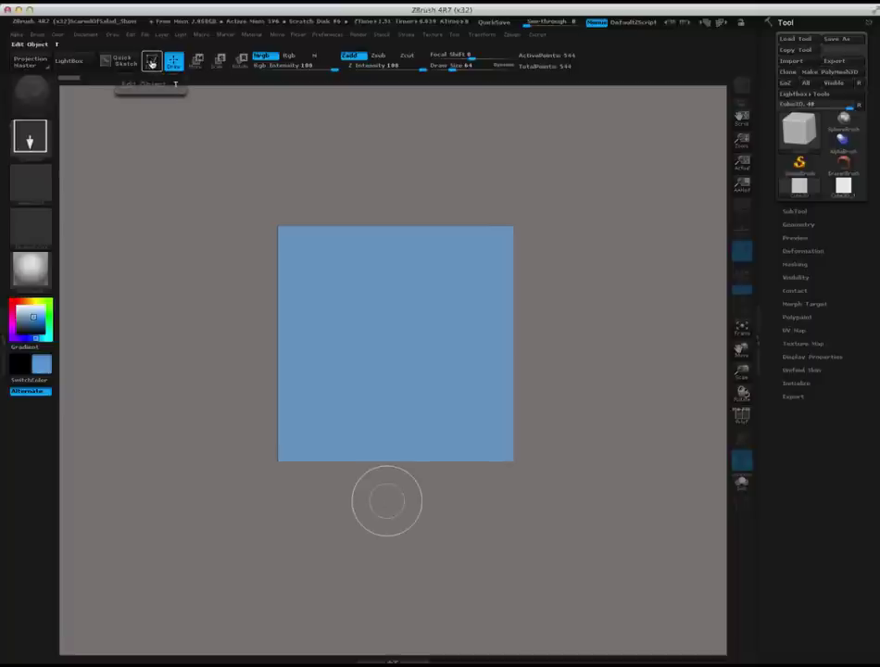
pyautogui.click(151, 61)
pyautogui.moveTo(573, 418); pyautogui.dragTo(558, 450)
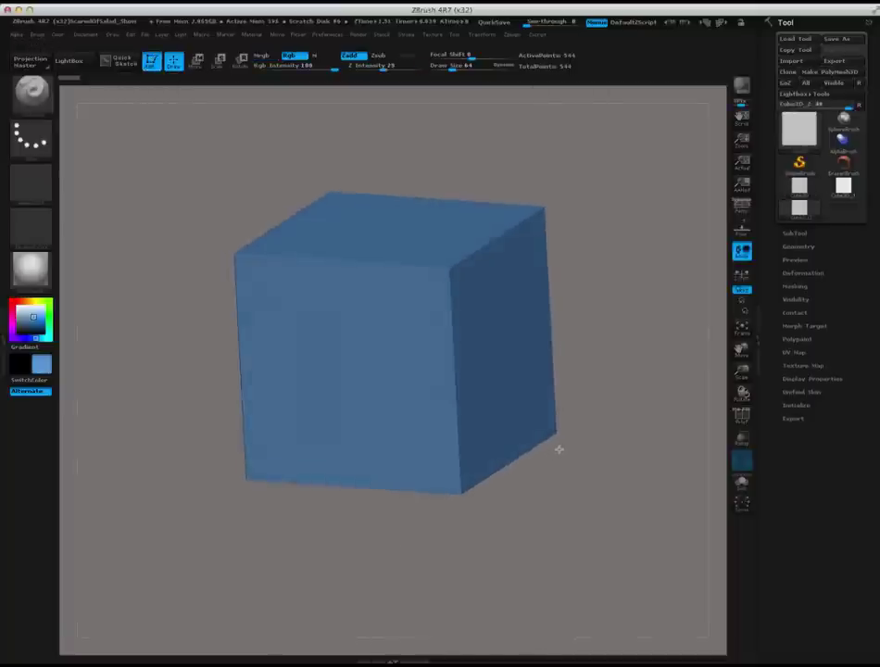
# Step: Show the cube's polyframe wireframe and bring up its Initialize settings
pyautogui.click(741, 417)
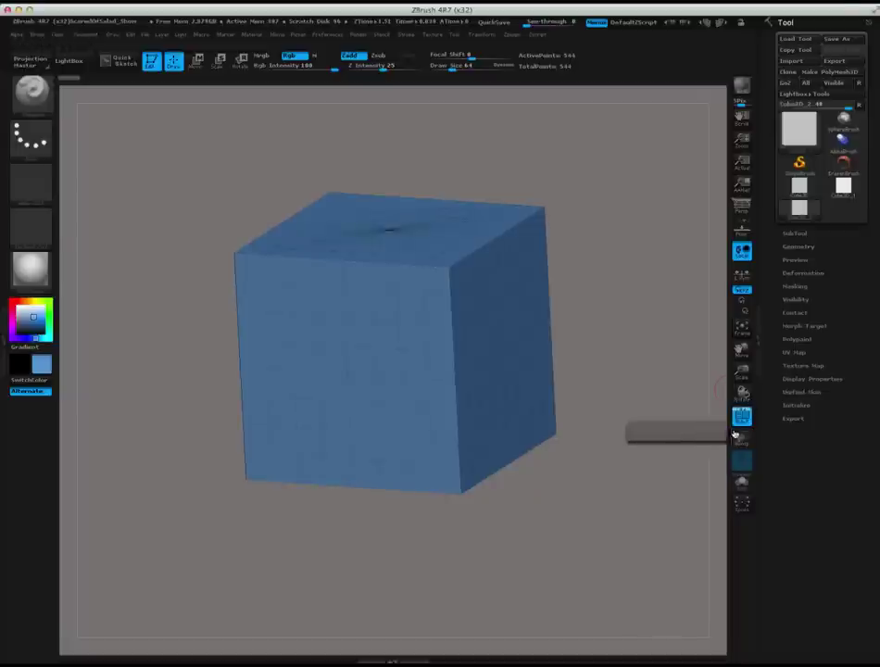
pyautogui.click(797, 407)
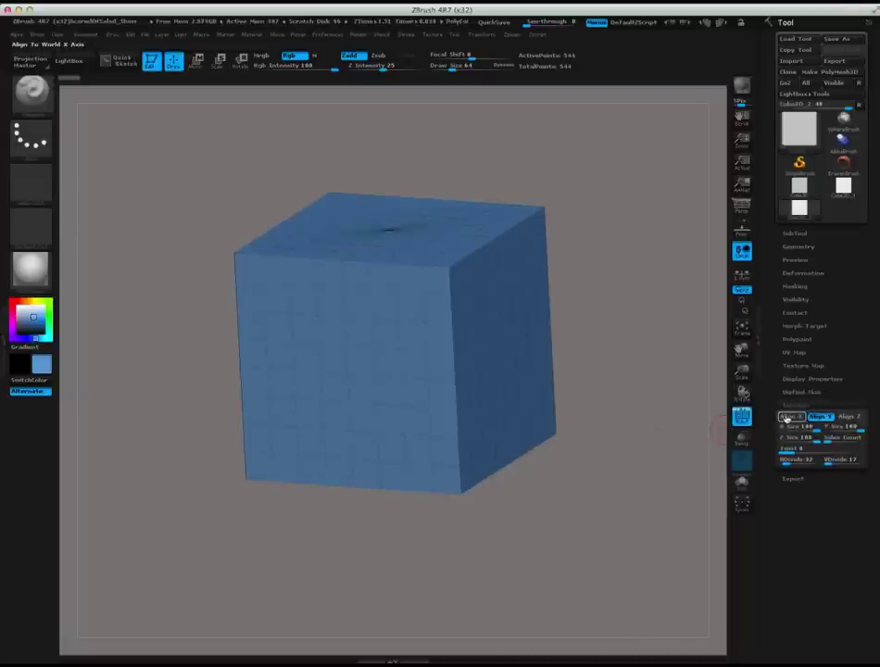
pyautogui.click(797, 426)
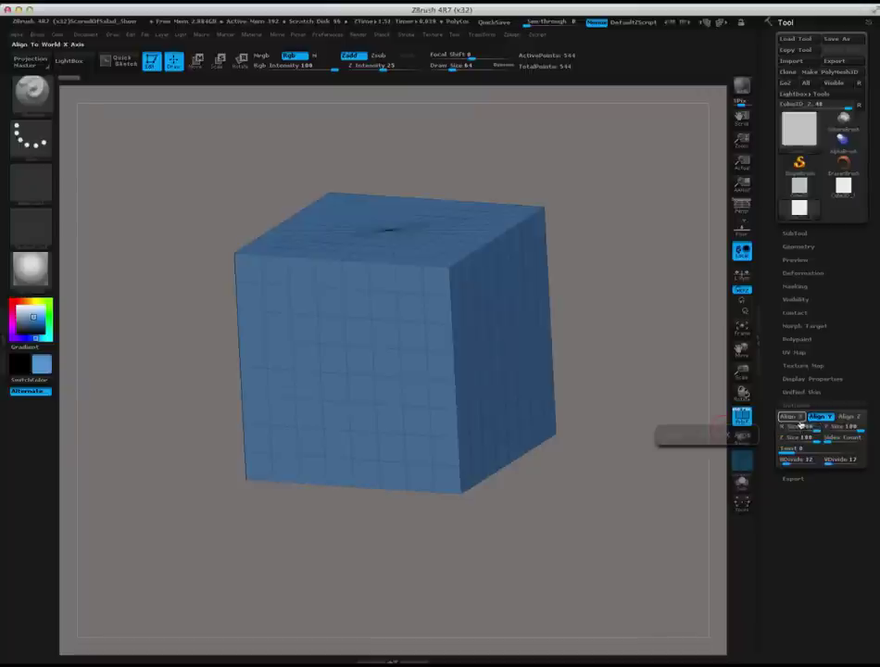
pyautogui.press('Return')
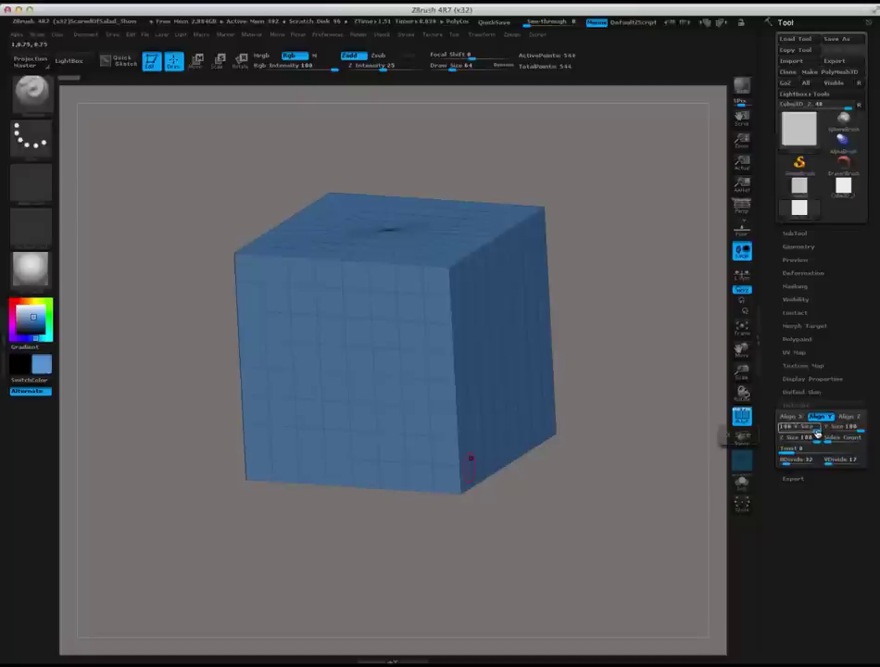
# Step: Reduce the cube's HDivide horizontal divisions to 4
pyautogui.moveTo(817, 432)
pyautogui.mouseDown()
pyautogui.moveTo(851, 436)
pyautogui.moveTo(845, 428)
pyautogui.moveTo(825, 451)
pyautogui.mouseUp()
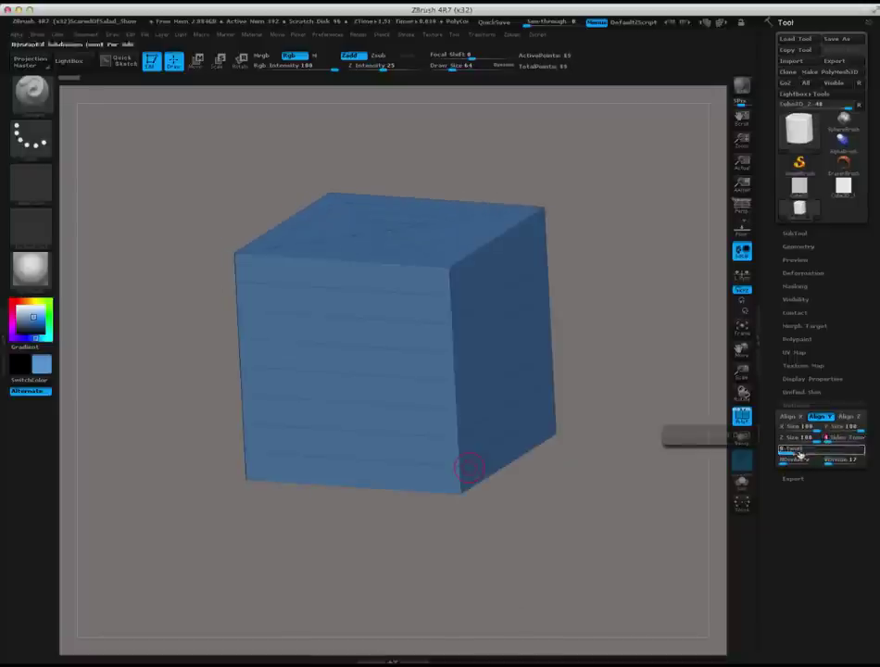
pyautogui.click(783, 466)
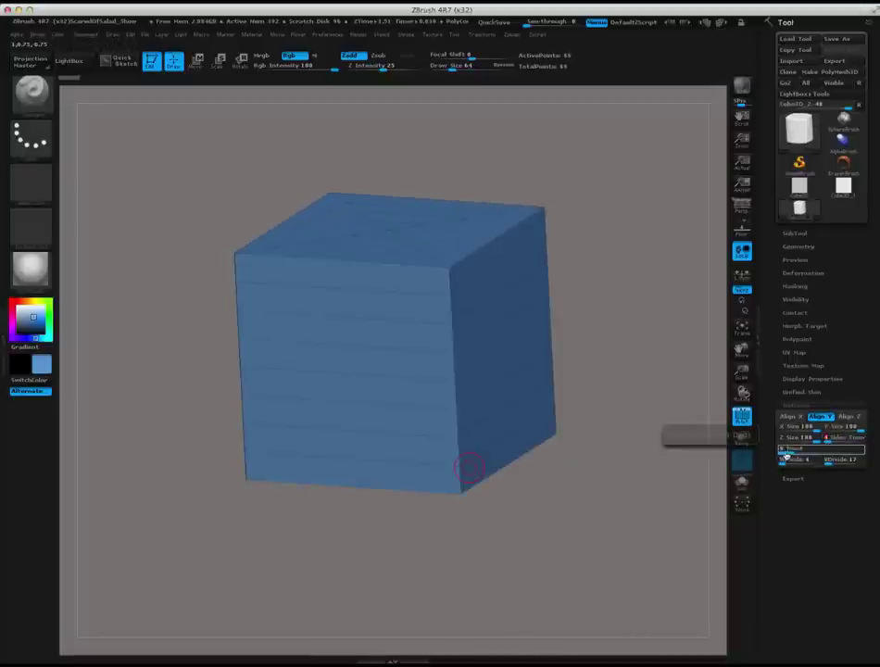
pyautogui.press('Return')
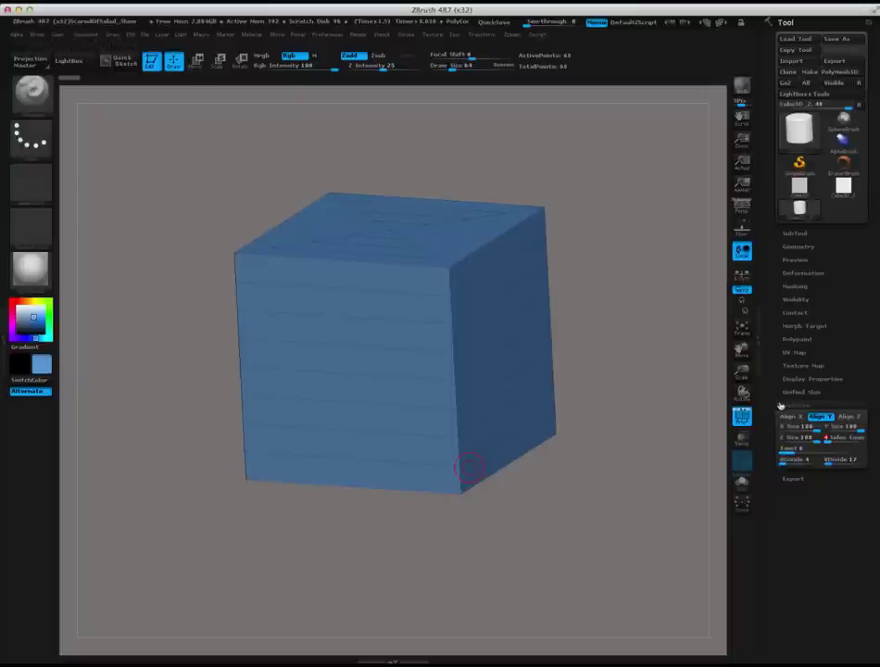
pyautogui.click(810, 459)
pyautogui.press('Tab')
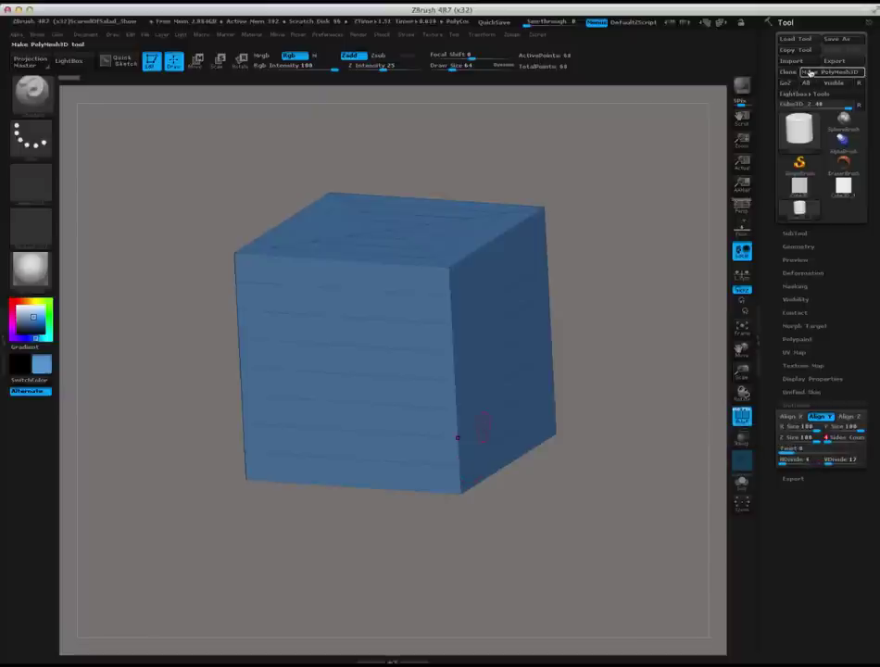
# Step: Convert the cube to a PolyMesh3D and reinitialize it as a QCube
pyautogui.click(812, 71)
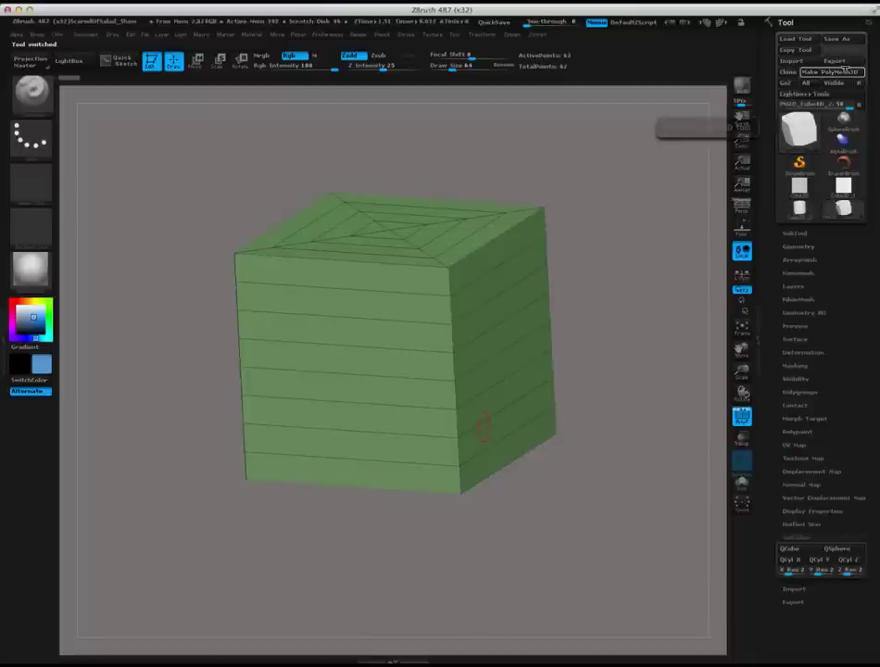
pyautogui.scroll(-3, 816, 324)
pyautogui.scroll(-2, 807, 371)
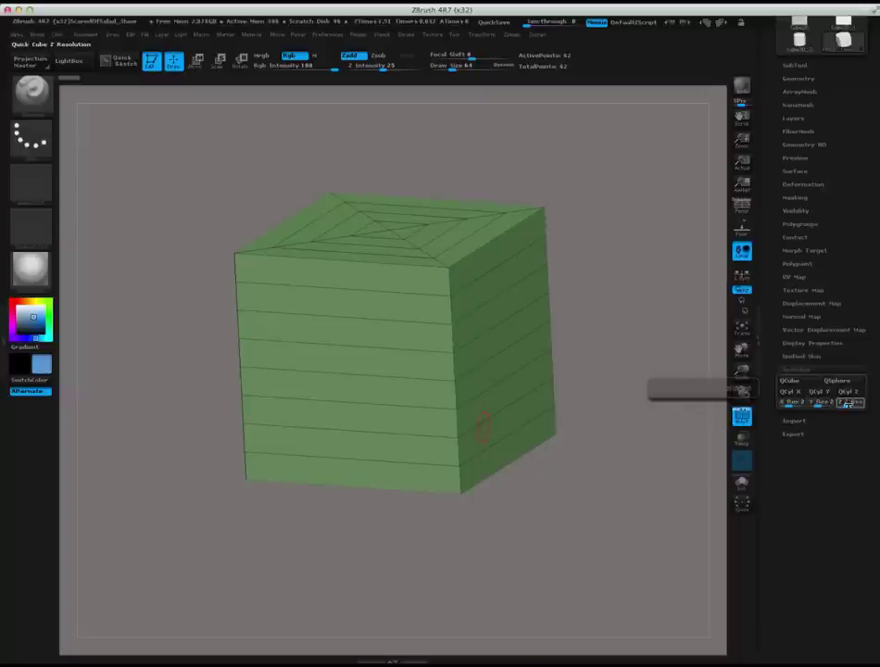
pyautogui.click(796, 381)
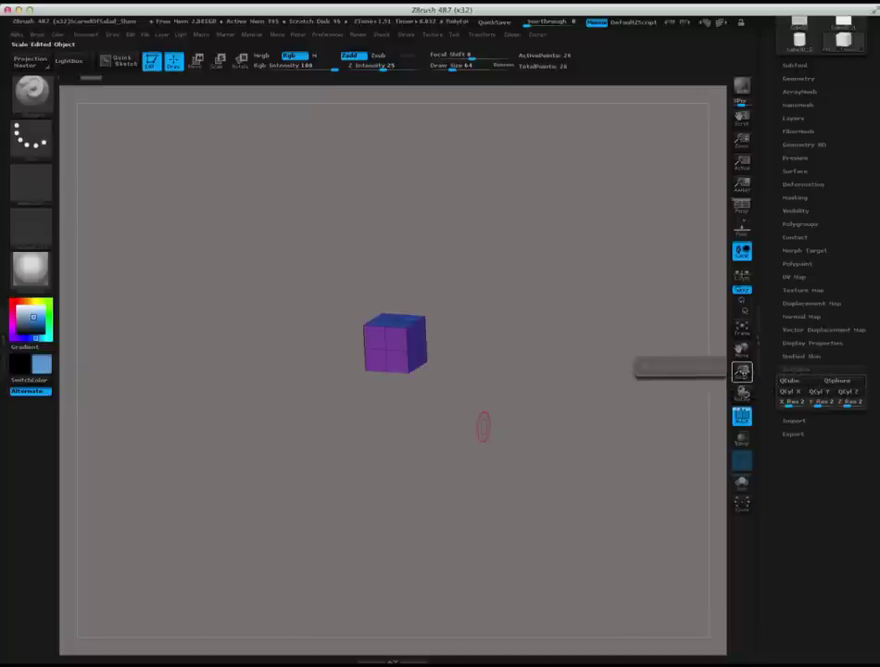
pyautogui.moveTo(743, 371); pyautogui.dragTo(546, 334)
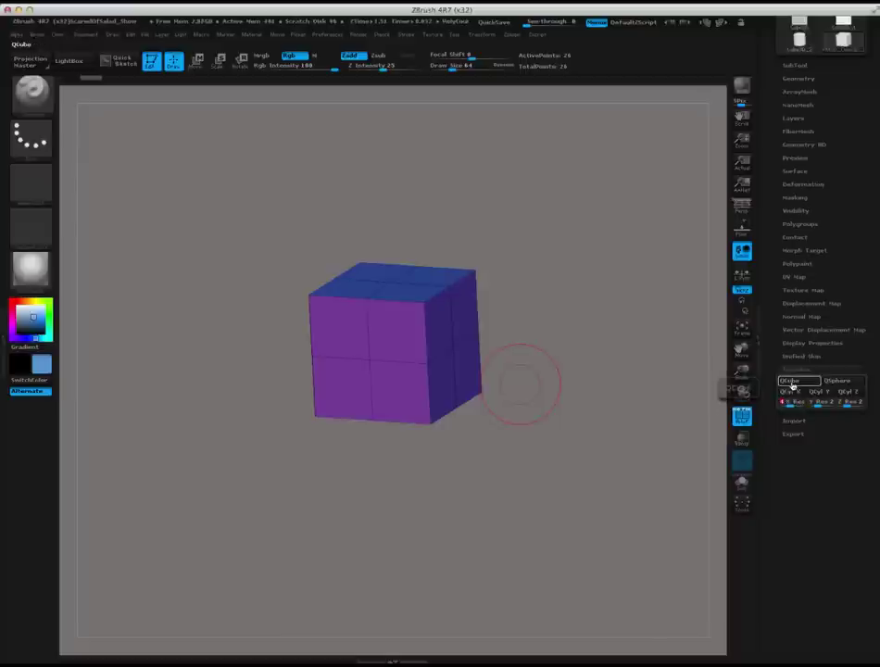
# Step: Set X Res back to 2 after trying the QCyl X and QSphere shapes, returning to QCube
pyautogui.click(794, 383)
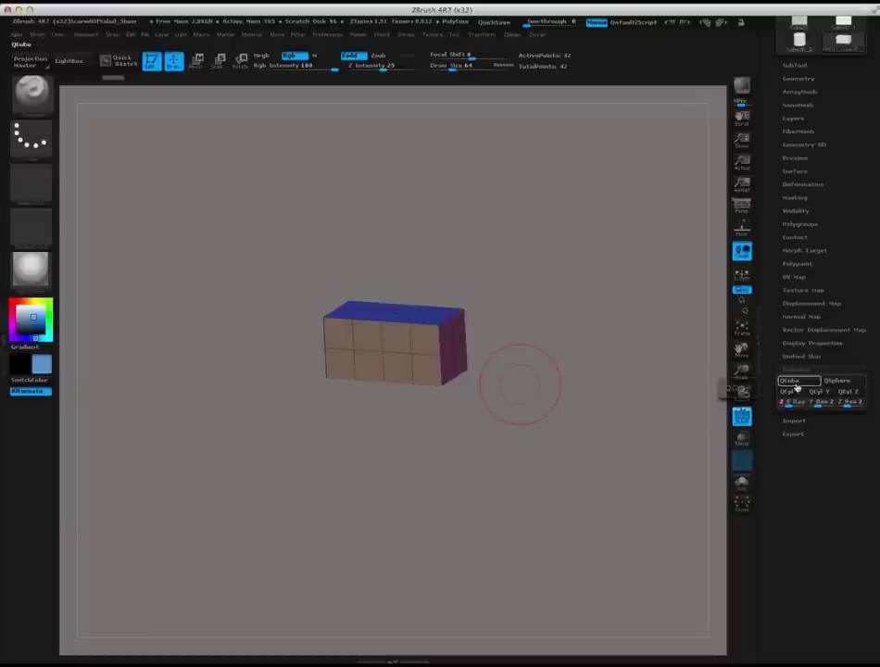
pyautogui.moveTo(788, 406); pyautogui.dragTo(787, 404)
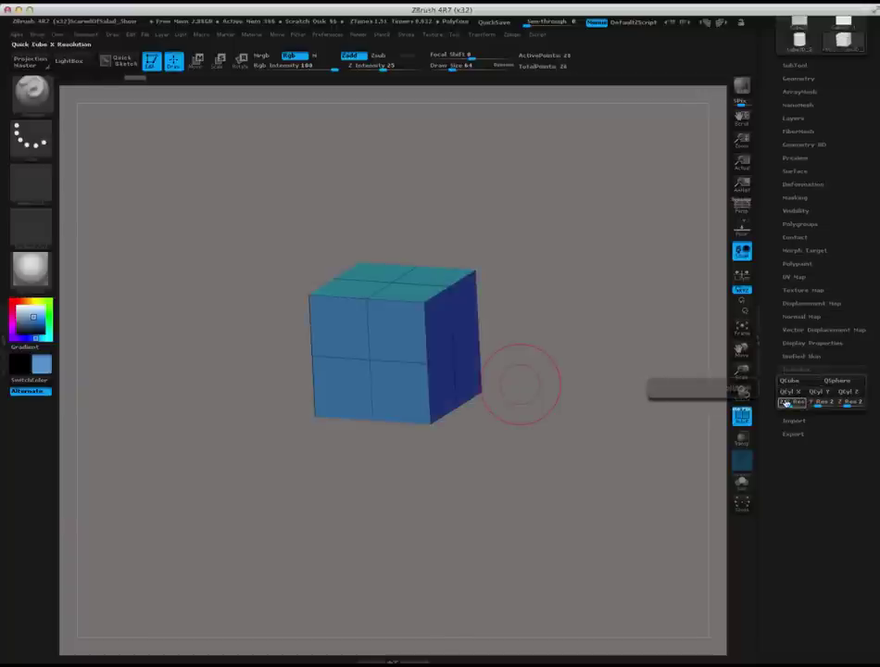
pyautogui.click(789, 392)
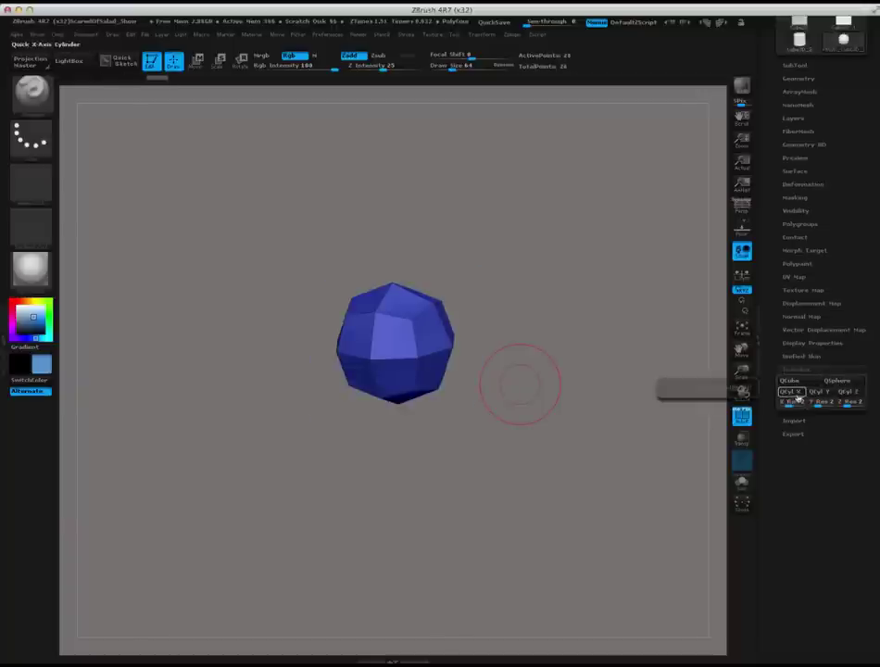
pyautogui.click(806, 381)
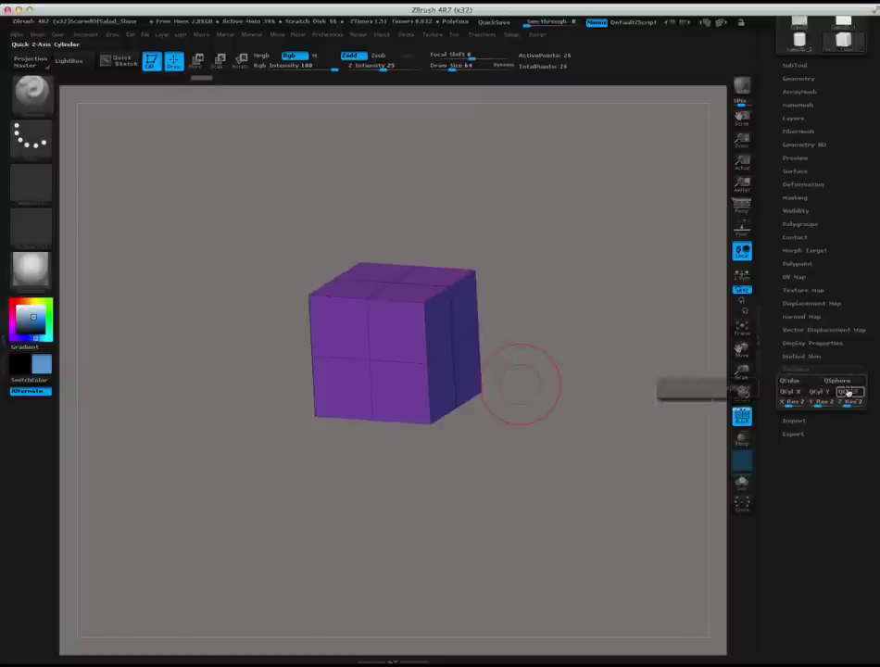
pyautogui.click(837, 381)
pyautogui.click(794, 382)
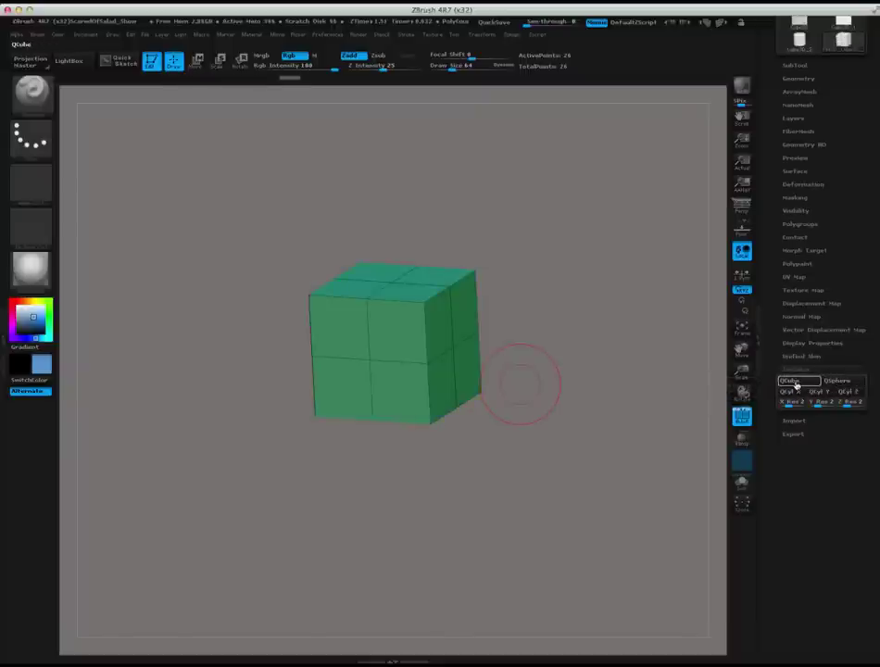
# Step: Regenerate the 2×2 QCube several times to shuffle its polygroup colours
pyautogui.click(796, 382)
pyautogui.click(797, 383)
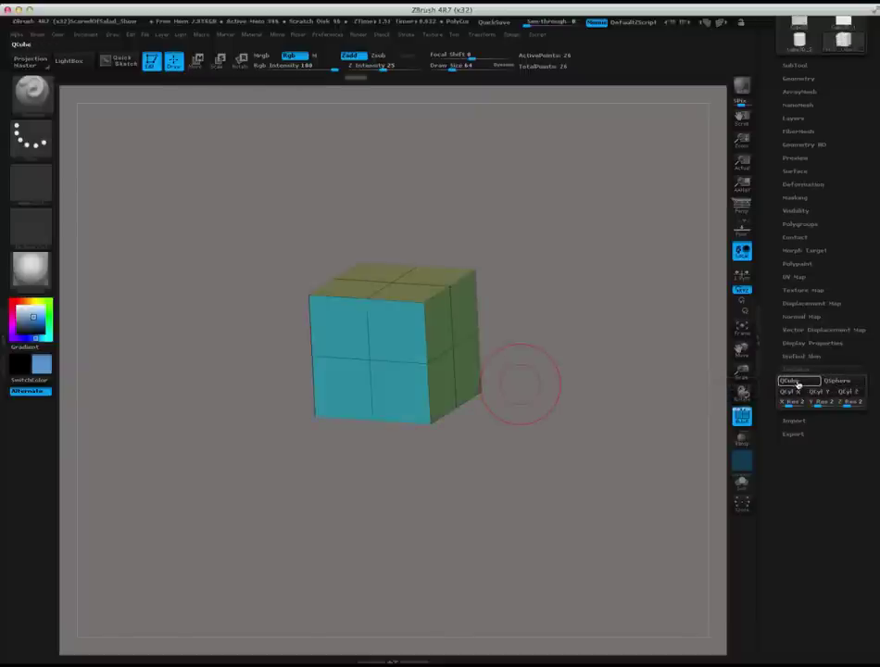
pyautogui.click(797, 384)
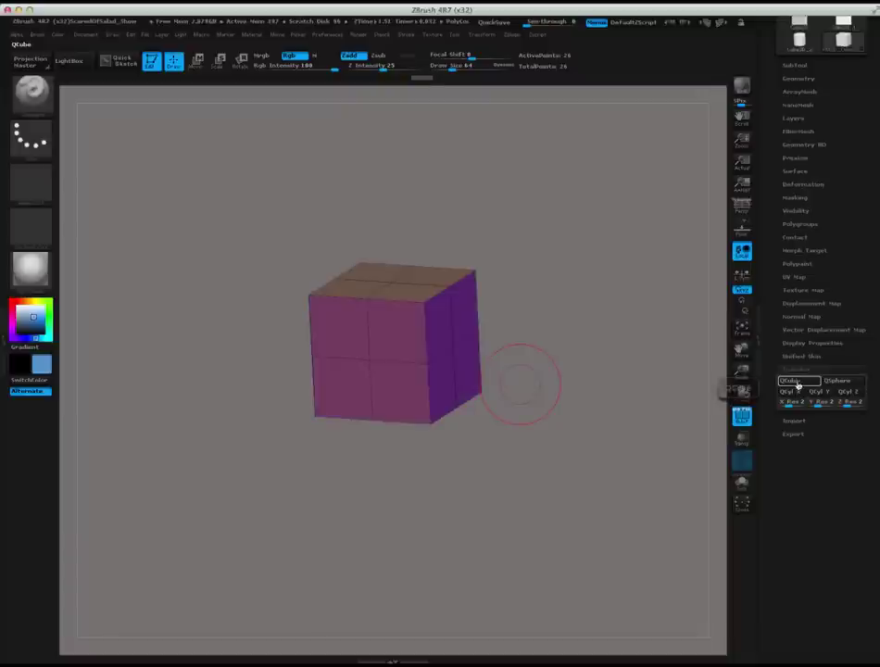
pyautogui.click(797, 384)
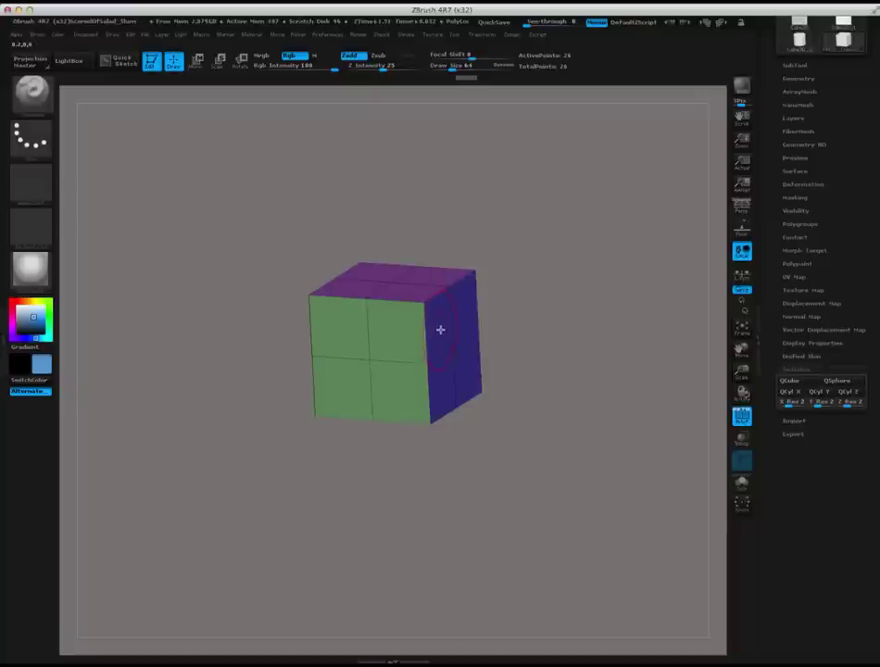
# Step: Show the Brush palette library using the current brush thumbnail in the left shelf
pyautogui.click(32, 92)
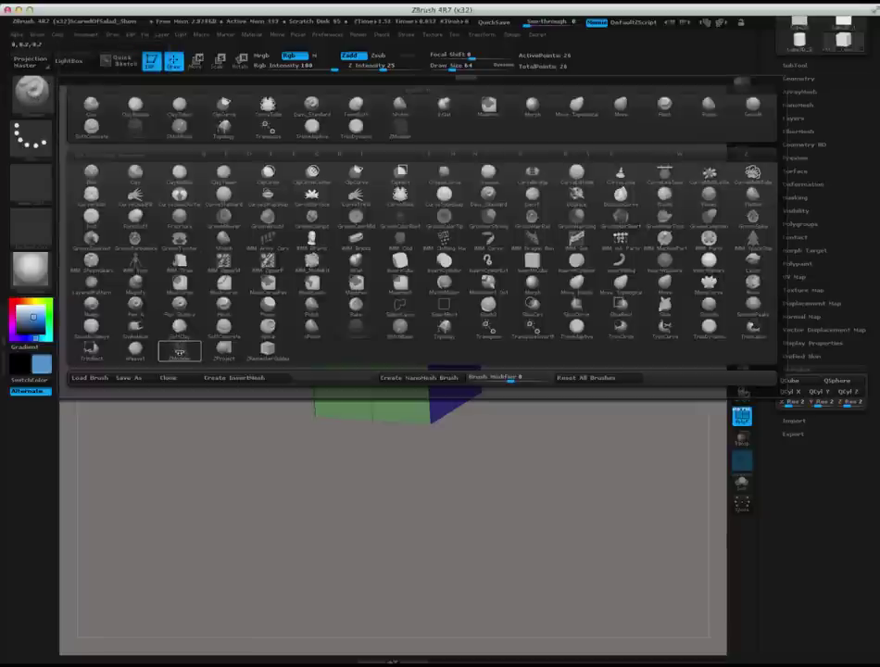
pyautogui.moveTo(179, 350)
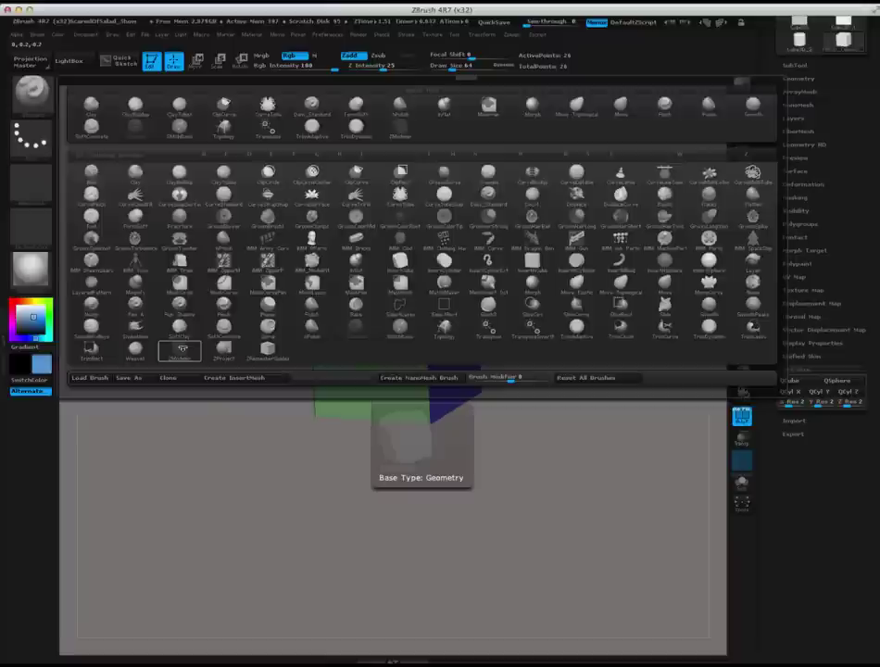
# Step: Activate the ZModeler brush on the 2×2 cube, set to QMesh a polygon
pyautogui.click(178, 350)
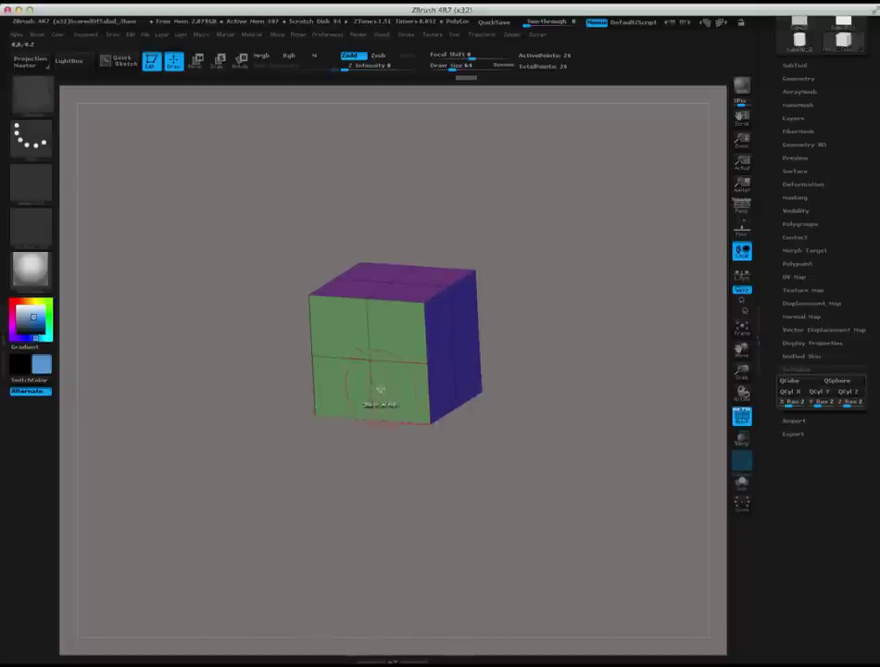
pyautogui.click(340, 359)
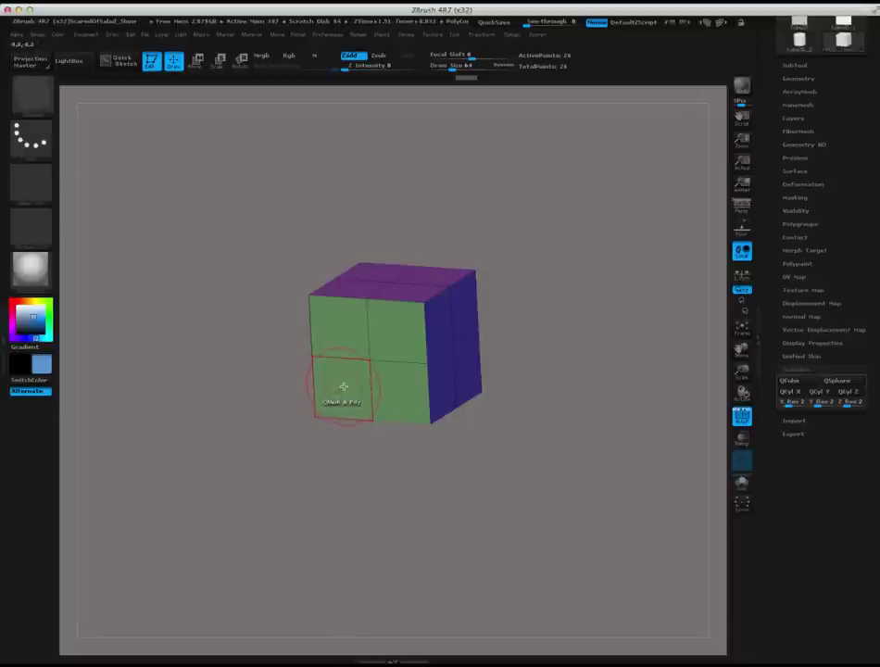
pyautogui.press('space')
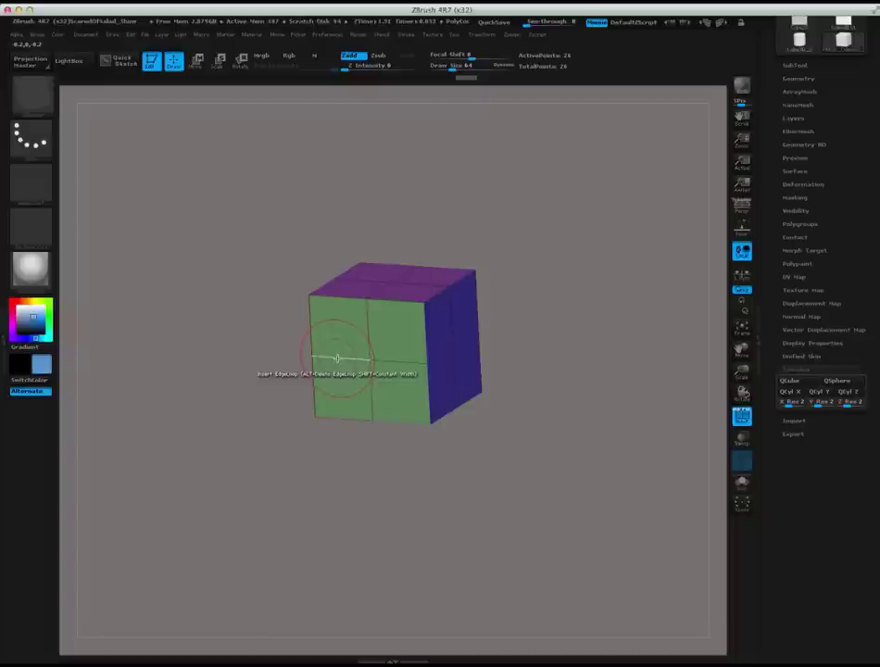
pyautogui.press('space')
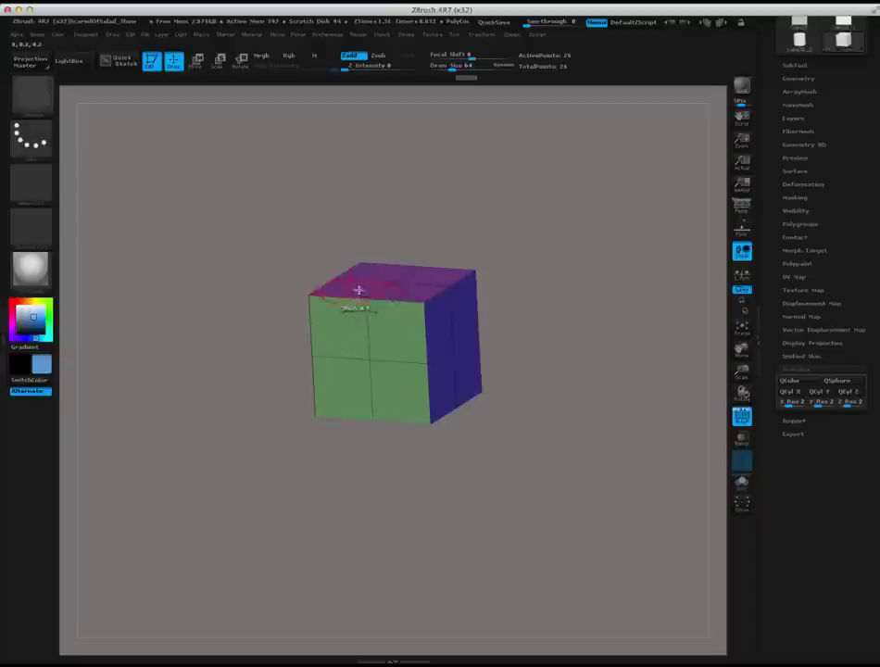
pyautogui.press('space')
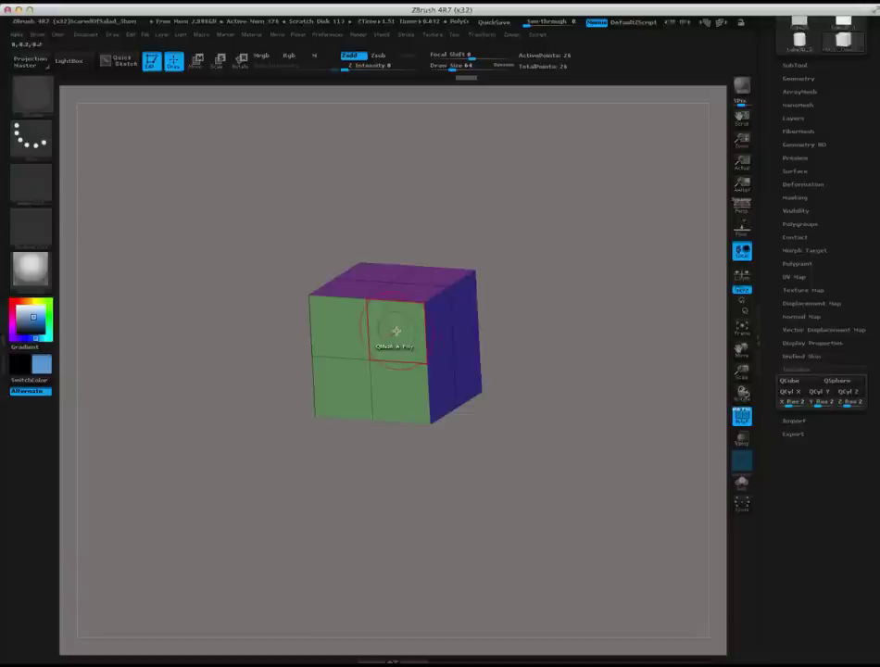
# Step: QMesh-extrude the cube's upper right-side face outward into a box-shaped block
pyautogui.press('space')
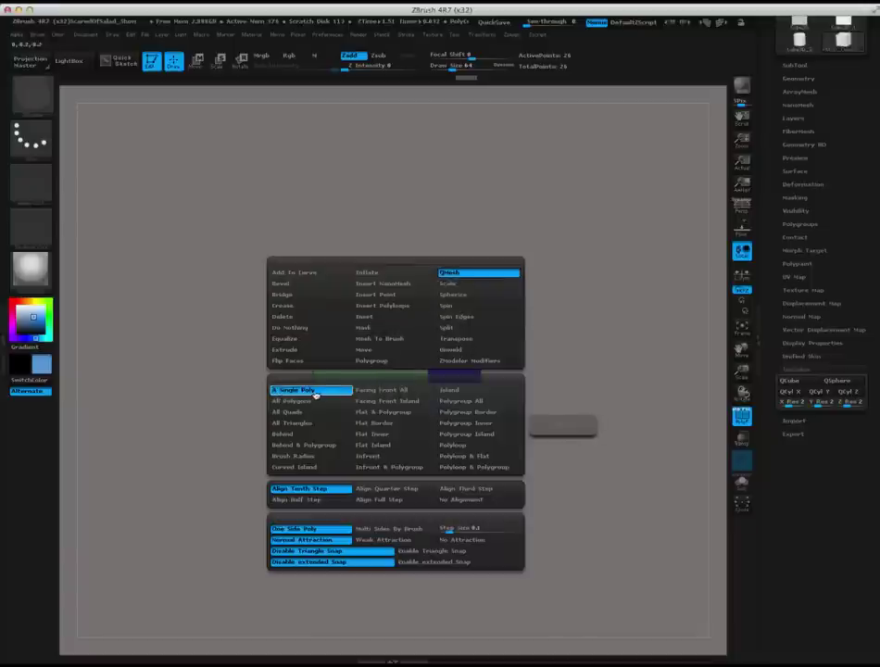
pyautogui.click(305, 499)
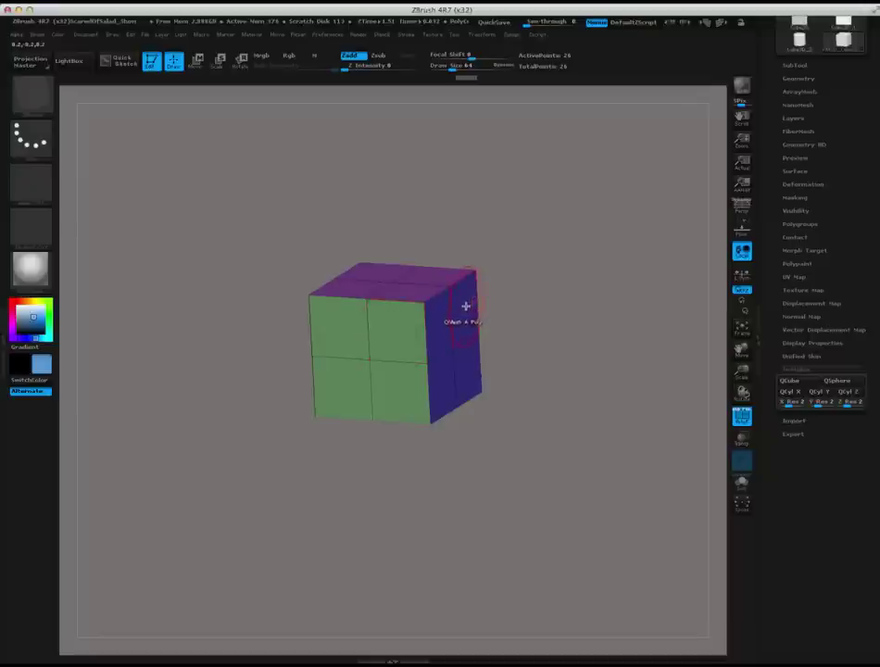
pyautogui.moveTo(466, 305); pyautogui.dragTo(566, 316)
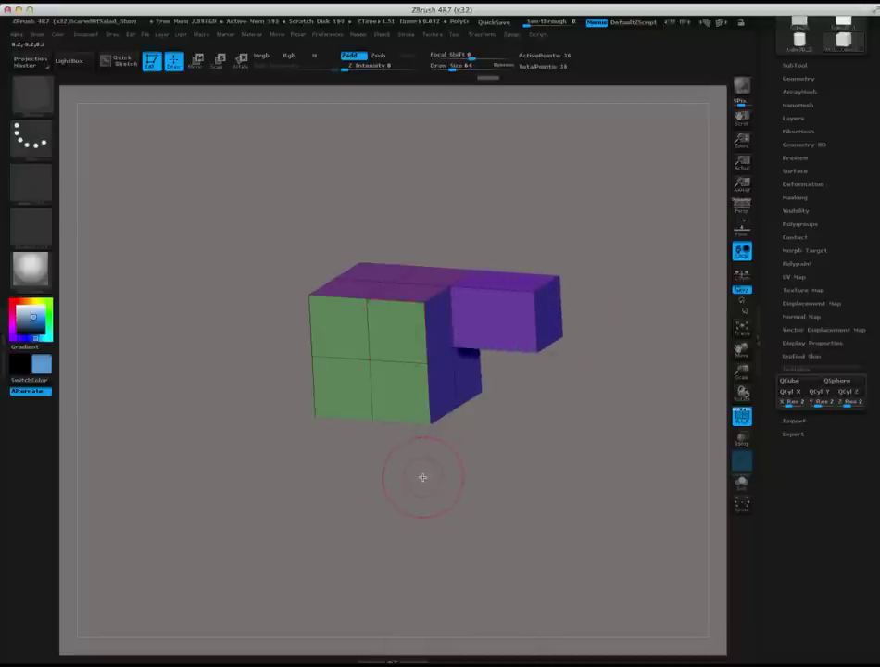
pyautogui.moveTo(422, 477)
pyautogui.mouseDown()
pyautogui.moveTo(415, 511)
pyautogui.moveTo(428, 476)
pyautogui.mouseUp()
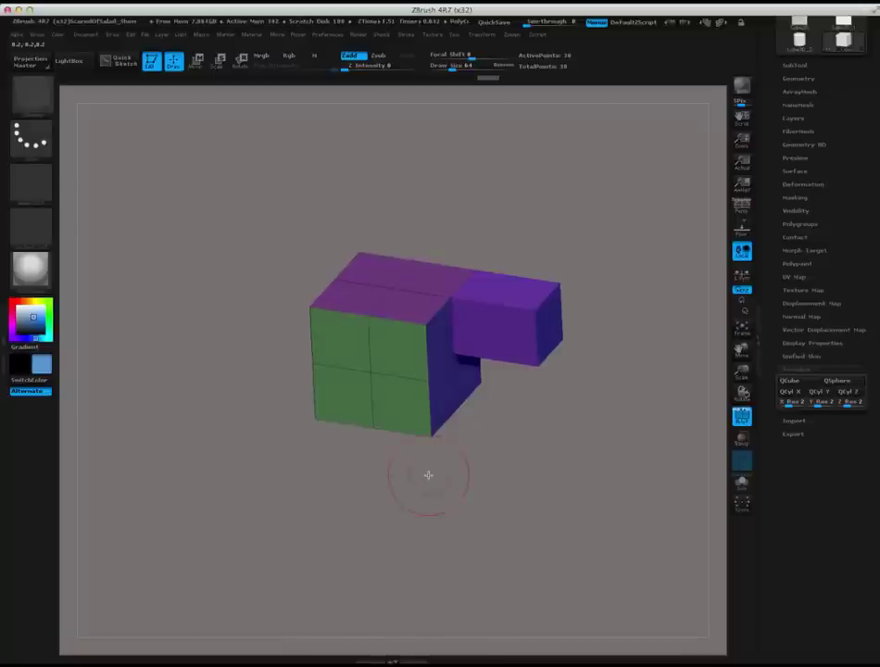
# Step: QMesh the block's faces to bridge the gap and square off its angled front corner
pyautogui.click(442, 341)
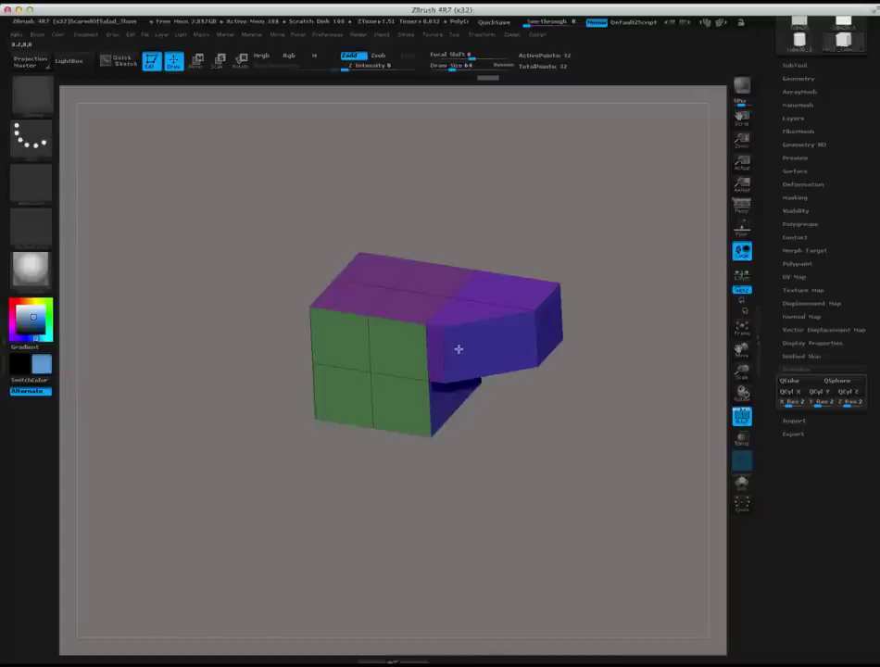
pyautogui.click(491, 357)
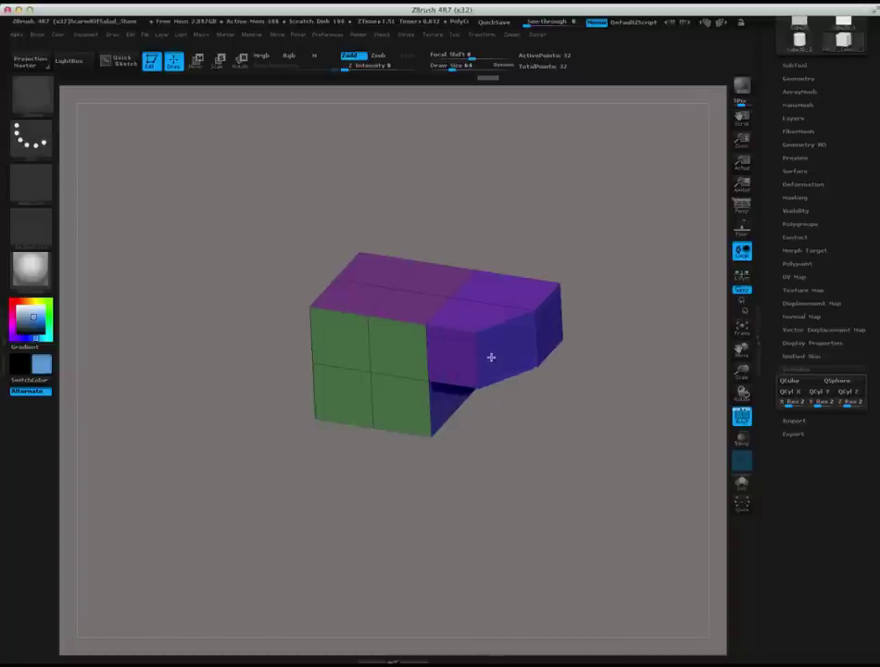
pyautogui.moveTo(498, 358); pyautogui.dragTo(525, 360)
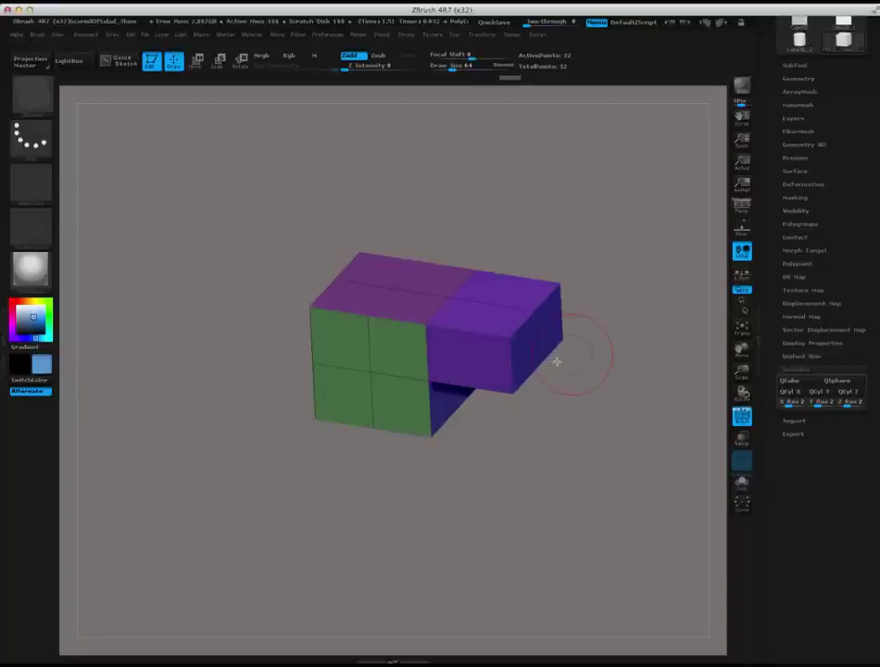
pyautogui.moveTo(573, 354); pyautogui.dragTo(539, 441)
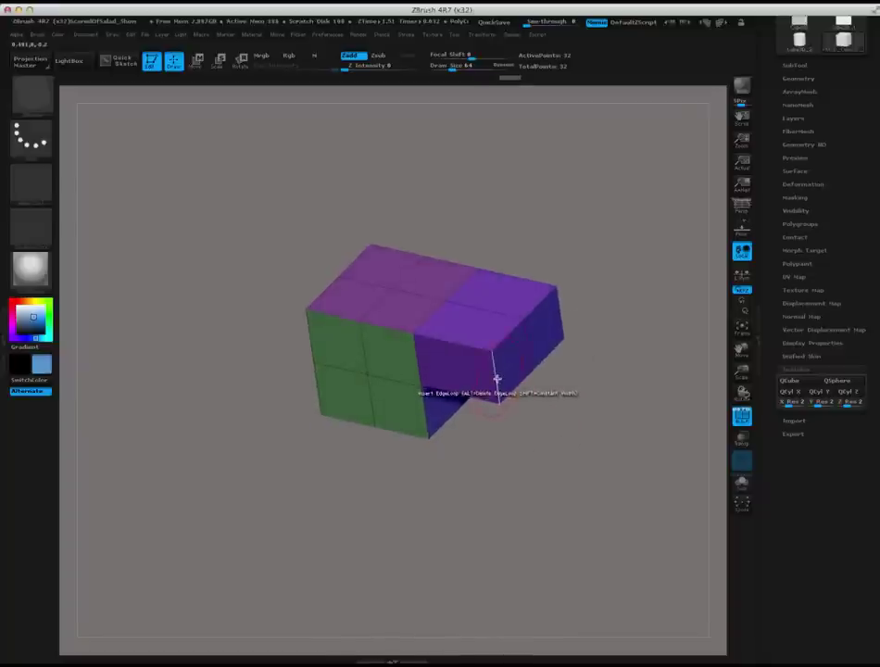
pyautogui.press('space')
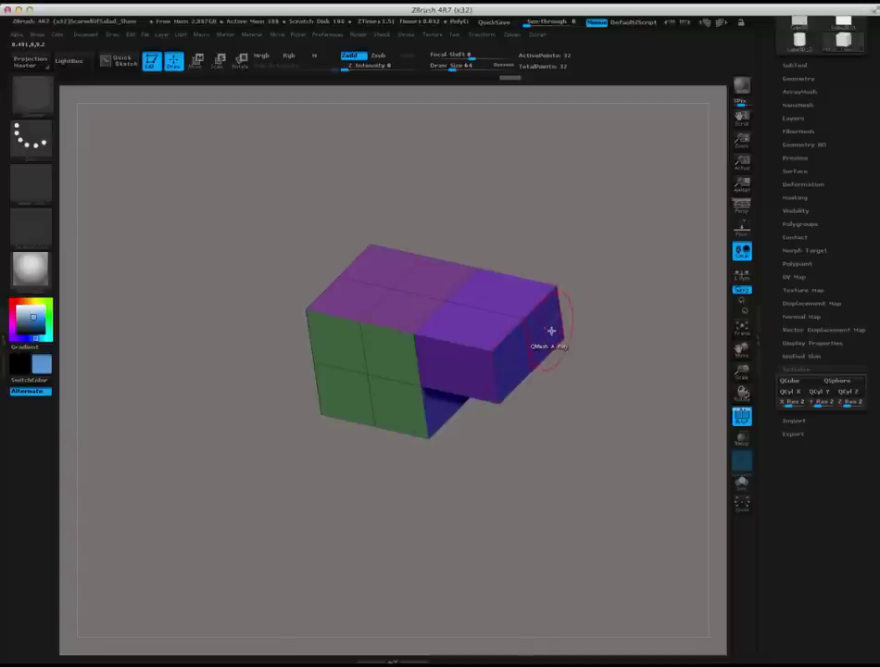
pyautogui.press('space')
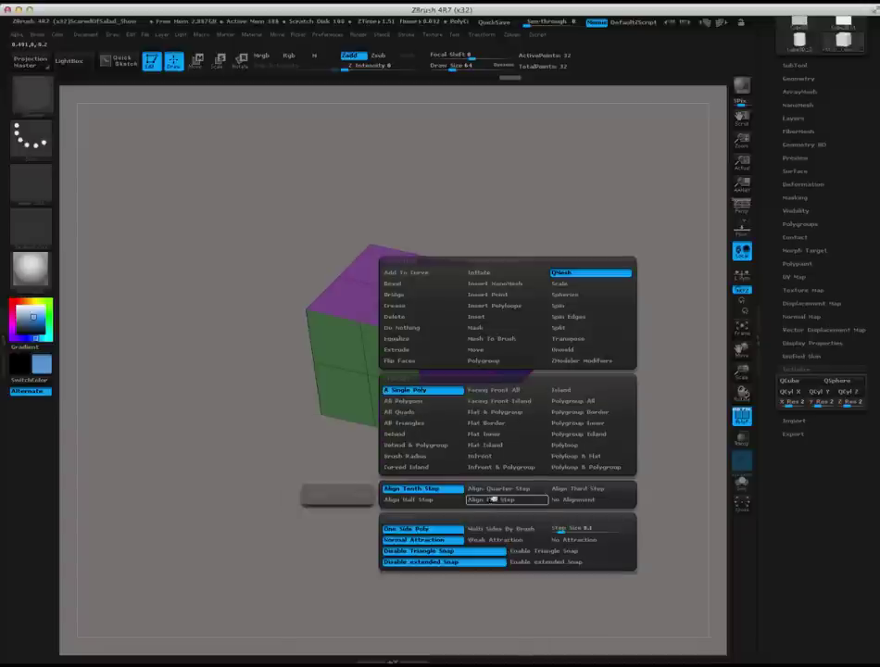
# Step: Set QMesh to Third Step snapping and extrude the block's right end into a long bar
pyautogui.click(563, 489)
pyautogui.moveTo(501, 393); pyautogui.dragTo(515, 363)
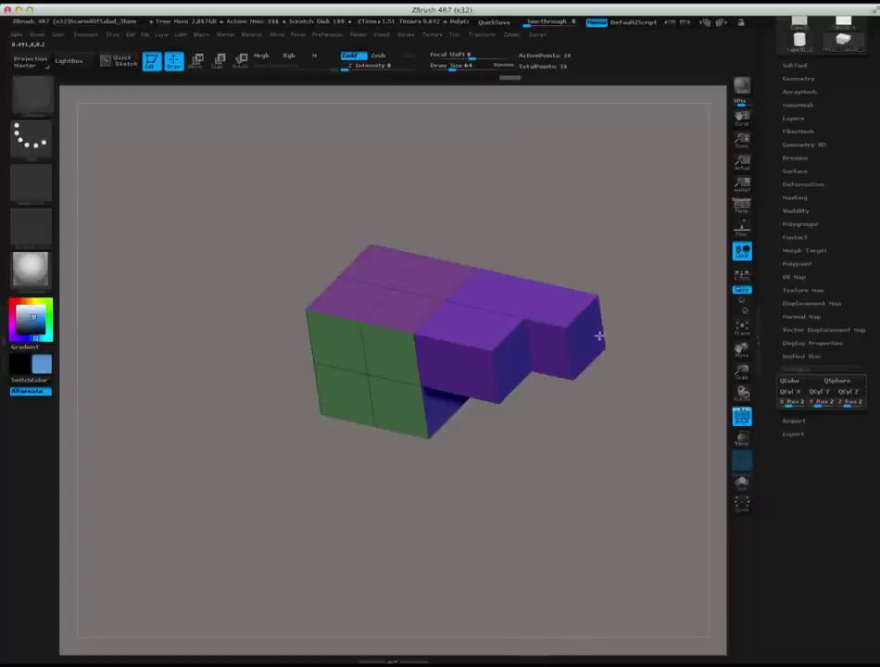
pyautogui.click(526, 370)
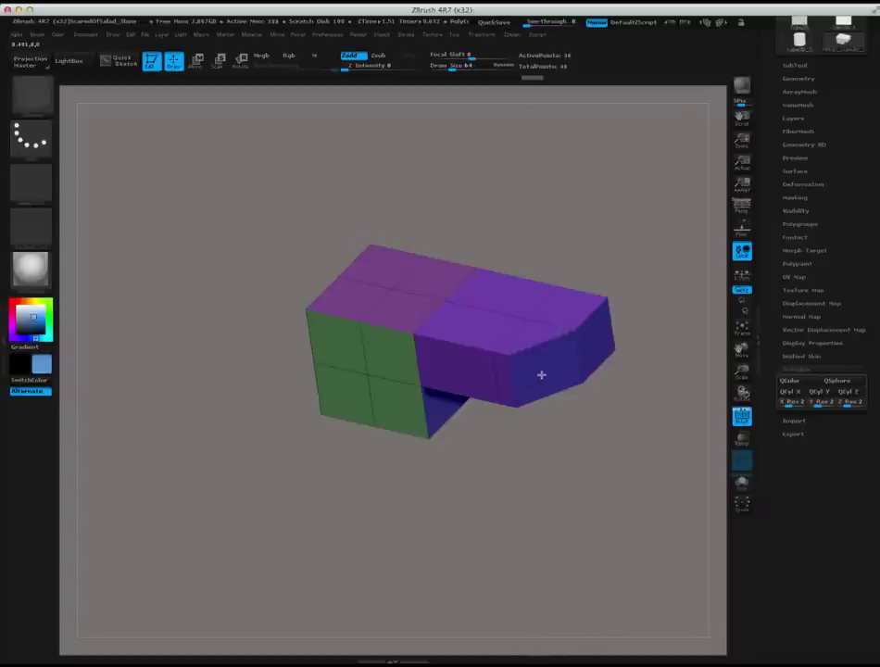
pyautogui.moveTo(564, 383); pyautogui.dragTo(613, 396)
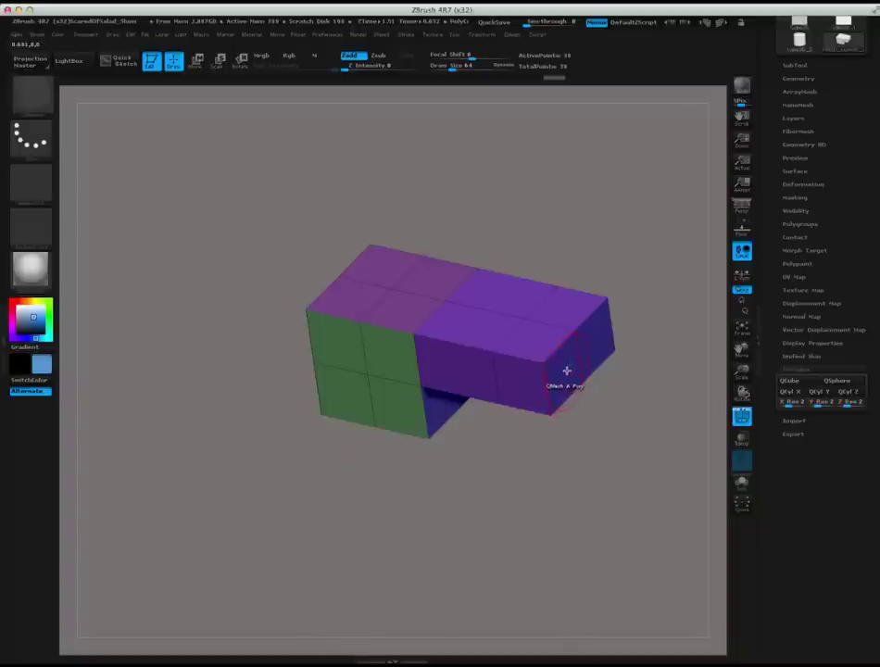
pyautogui.moveTo(582, 374)
pyautogui.mouseDown()
pyautogui.moveTo(654, 392)
pyautogui.moveTo(670, 375)
pyautogui.mouseUp()
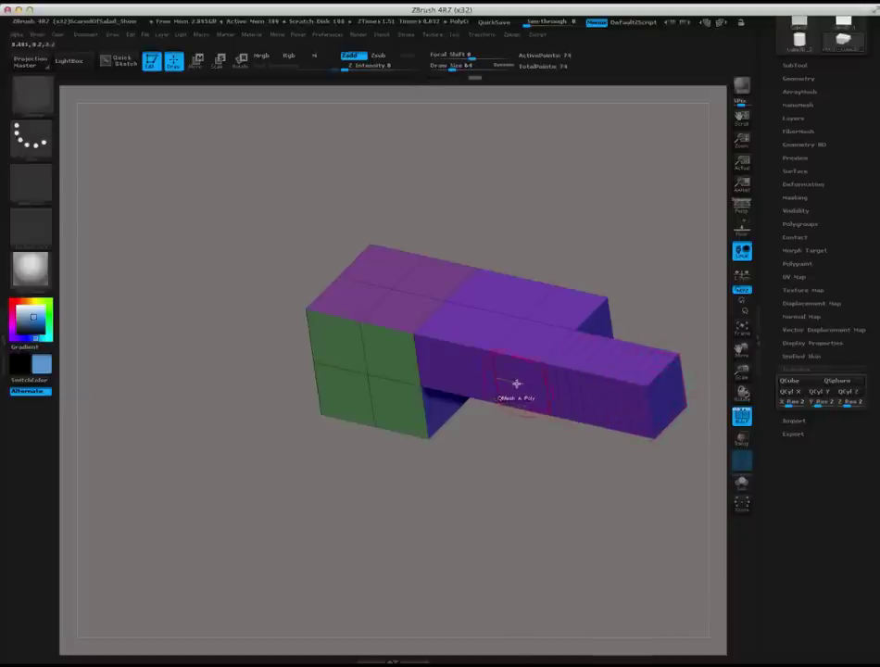
# Step: QMesh the bar's side and end faces into a staggered chain of extruded boxes
pyautogui.moveTo(522, 381); pyautogui.dragTo(499, 403)
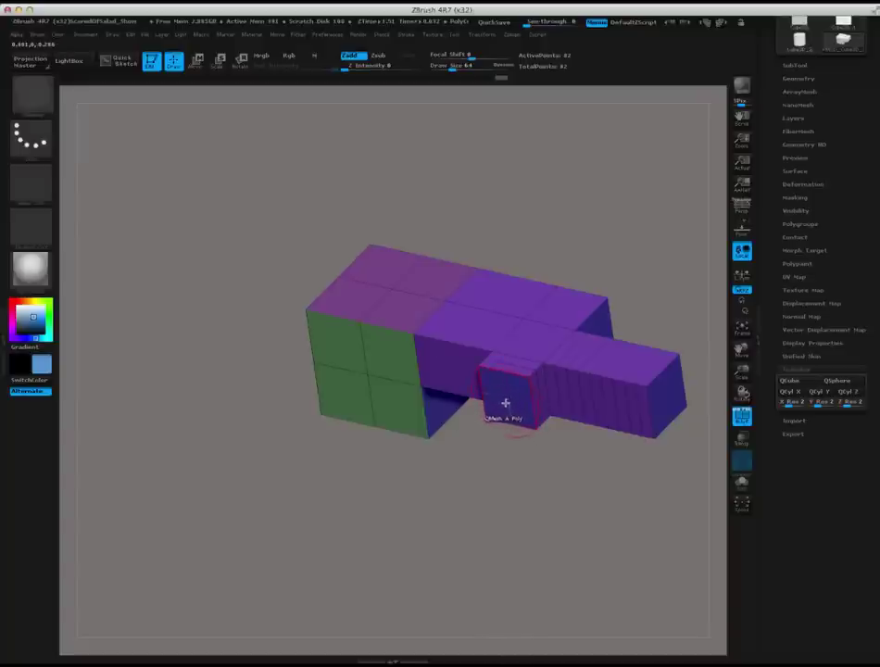
pyautogui.moveTo(505, 404); pyautogui.dragTo(519, 391)
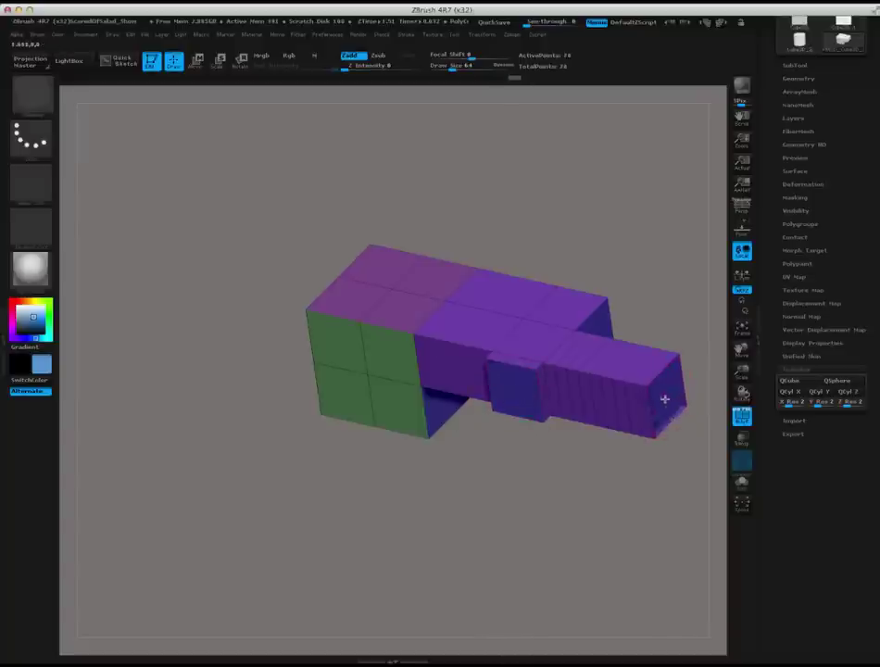
pyautogui.moveTo(664, 400)
pyautogui.mouseDown()
pyautogui.moveTo(575, 379)
pyautogui.moveTo(660, 401)
pyautogui.moveTo(596, 380)
pyautogui.mouseUp()
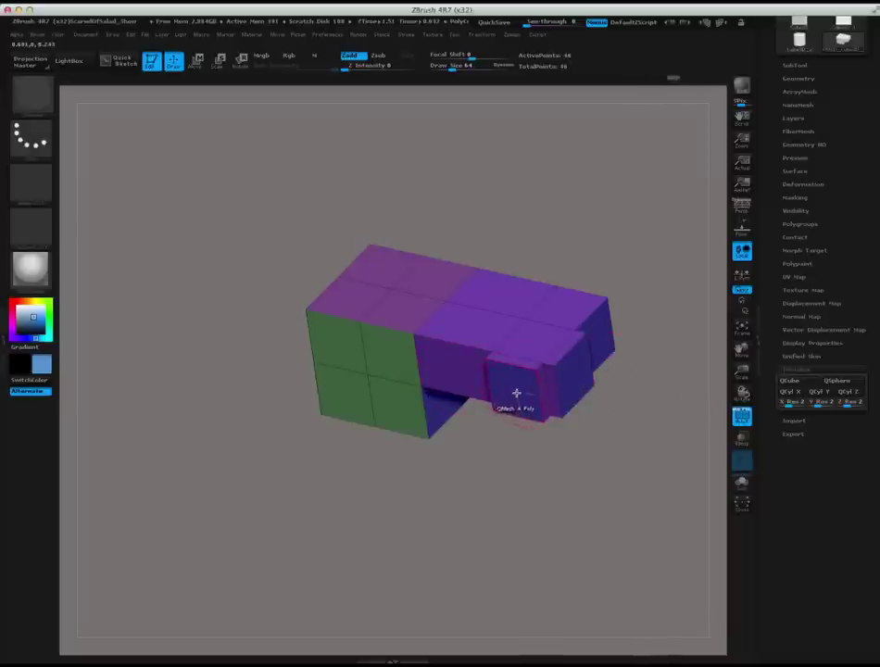
pyautogui.moveTo(516, 393)
pyautogui.mouseDown()
pyautogui.moveTo(489, 407)
pyautogui.moveTo(489, 305)
pyautogui.moveTo(521, 339)
pyautogui.moveTo(672, 383)
pyautogui.moveTo(561, 383)
pyautogui.moveTo(522, 424)
pyautogui.moveTo(576, 388)
pyautogui.moveTo(560, 403)
pyautogui.mouseUp()
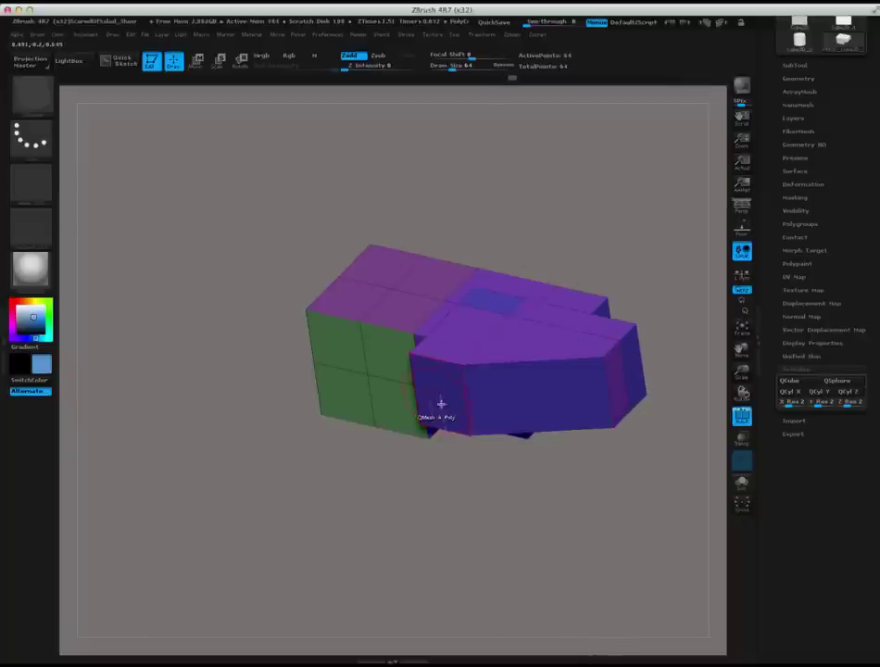
pyautogui.moveTo(441, 404)
pyautogui.mouseDown()
pyautogui.moveTo(356, 454)
pyautogui.moveTo(497, 413)
pyautogui.moveTo(707, 397)
pyautogui.moveTo(497, 454)
pyautogui.moveTo(573, 428)
pyautogui.moveTo(611, 427)
pyautogui.mouseUp()
# Step: Insert an edge loop across the new right-hand block
pyautogui.press('space')
pyautogui.click(581, 417)
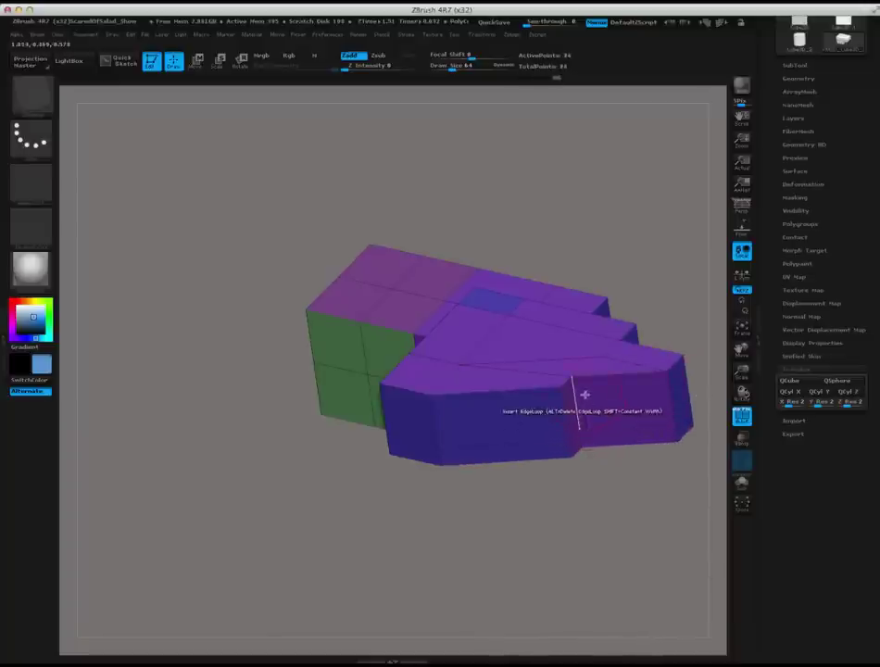
pyautogui.click(590, 419)
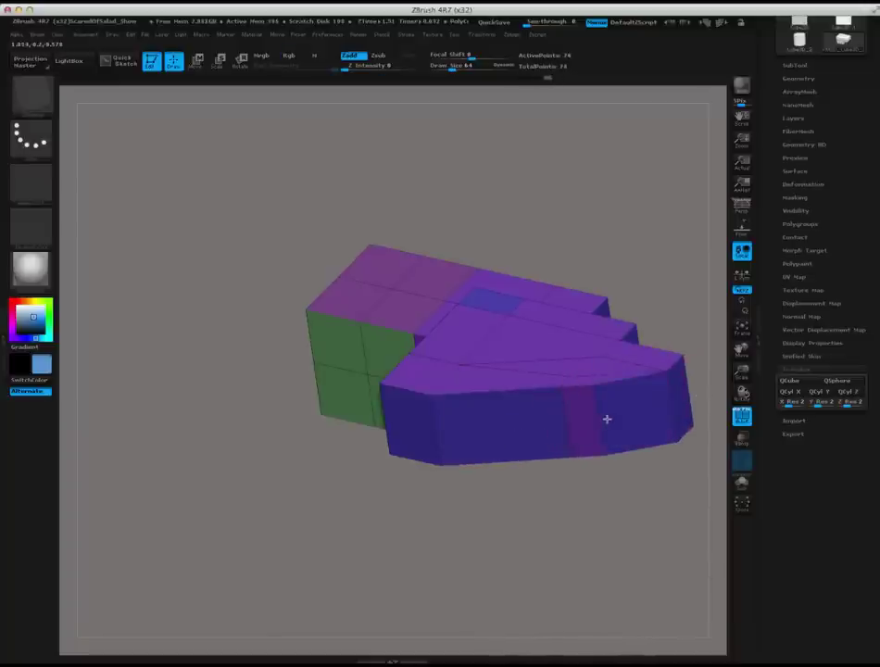
pyautogui.moveTo(654, 424)
pyautogui.mouseDown()
pyautogui.moveTo(591, 547)
pyautogui.moveTo(635, 461)
pyautogui.moveTo(647, 467)
pyautogui.moveTo(628, 448)
pyautogui.mouseUp()
# Step: Undo all extrusions back to the plain 2×2 cube and recentre it in the view
pyautogui.hotkey('ctrl', 'z')
pyautogui.hotkey('ctrl', 'z')
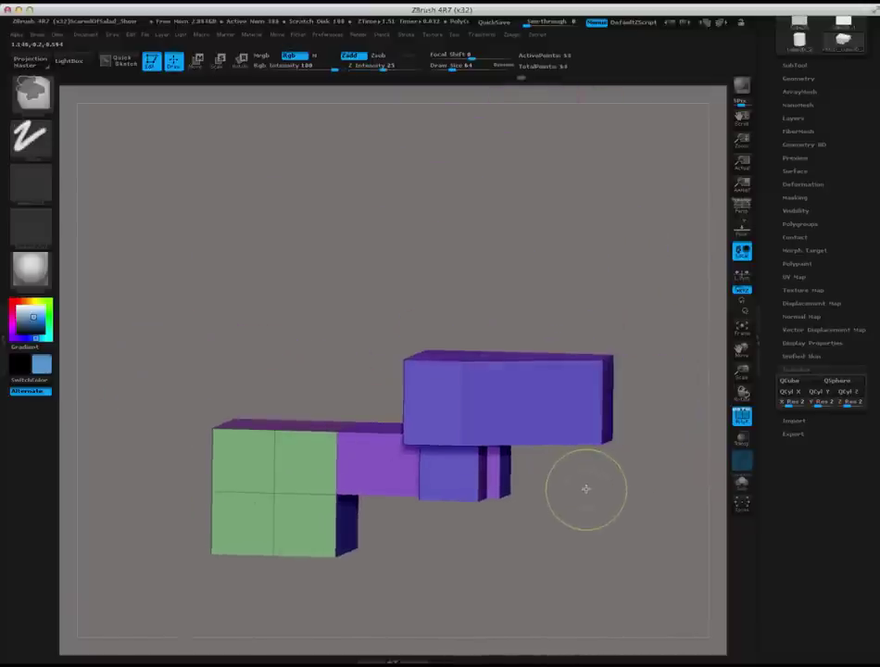
pyautogui.hotkey('ctrl', 'z')
pyautogui.hotkey('ctrl', 'z')
pyautogui.hotkey('ctrl', 'z')
pyautogui.hotkey('ctrl', 'z')
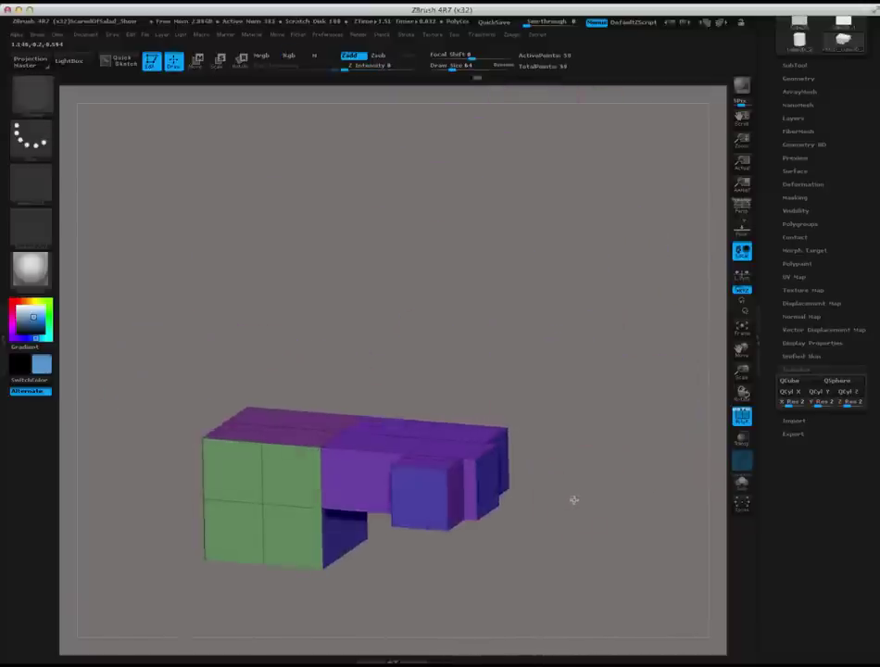
pyautogui.hotkey('ctrl', 'z')
pyautogui.hotkey('ctrl', 'z')
pyautogui.hotkey('ctrl', 'shift', 'z')
pyautogui.hotkey('ctrl', 'shift', 'z')
pyautogui.hotkey('ctrl', 'shift', 'z')
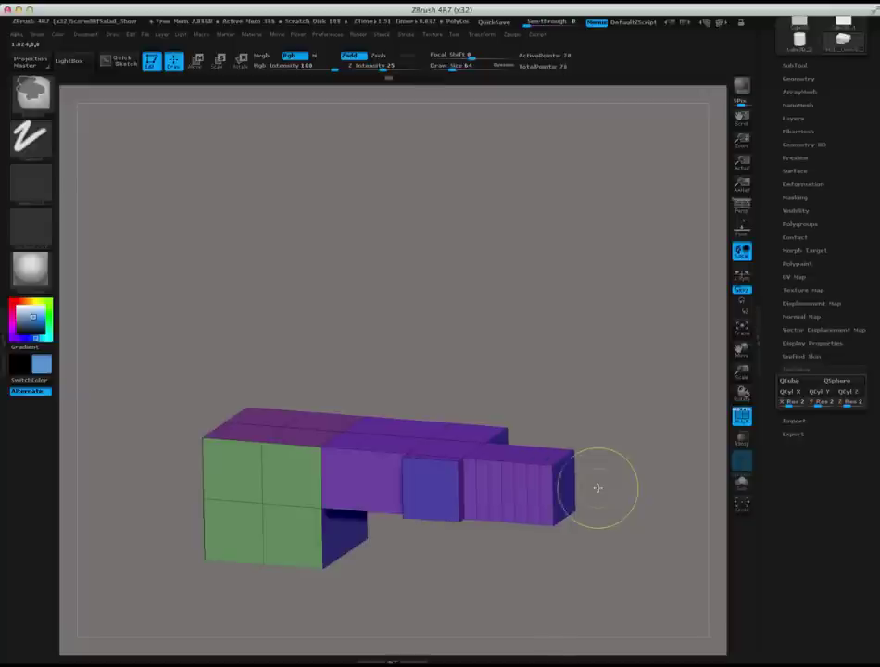
pyautogui.hotkey('ctrl', 'shift', 'z')
pyautogui.hotkey('ctrl', 'shift', 'z')
pyautogui.hotkey('ctrl', 'shift', 'z')
pyautogui.hotkey('ctrl', 'z')
pyautogui.hotkey('ctrl', 'z')
pyautogui.hotkey('ctrl', 'z')
pyautogui.hotkey('ctrl', 'z')
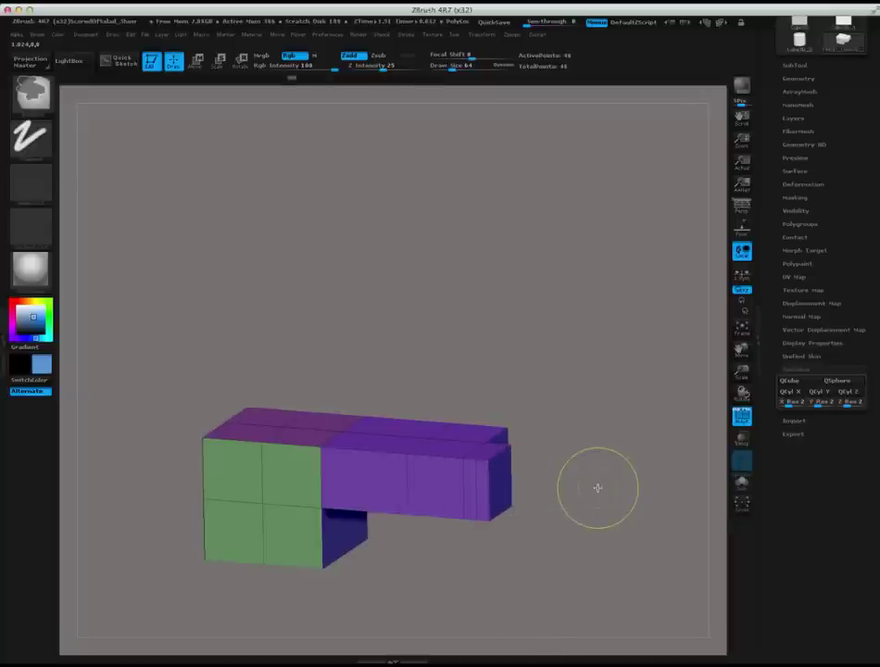
pyautogui.hotkey('ctrl', 'z')
pyautogui.hotkey('ctrl', 'z')
pyautogui.hotkey('ctrl', 'z')
pyautogui.hotkey('ctrl', 'z')
pyautogui.hotkey('ctrl', 'z')
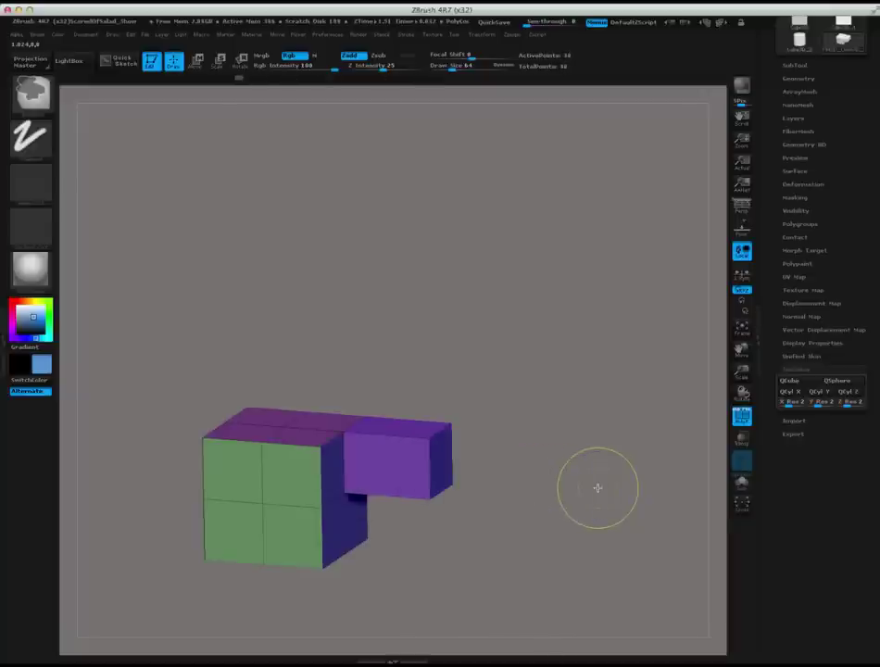
pyautogui.hotkey('ctrl', 'z')
pyautogui.moveTo(745, 355); pyautogui.dragTo(788, 290)
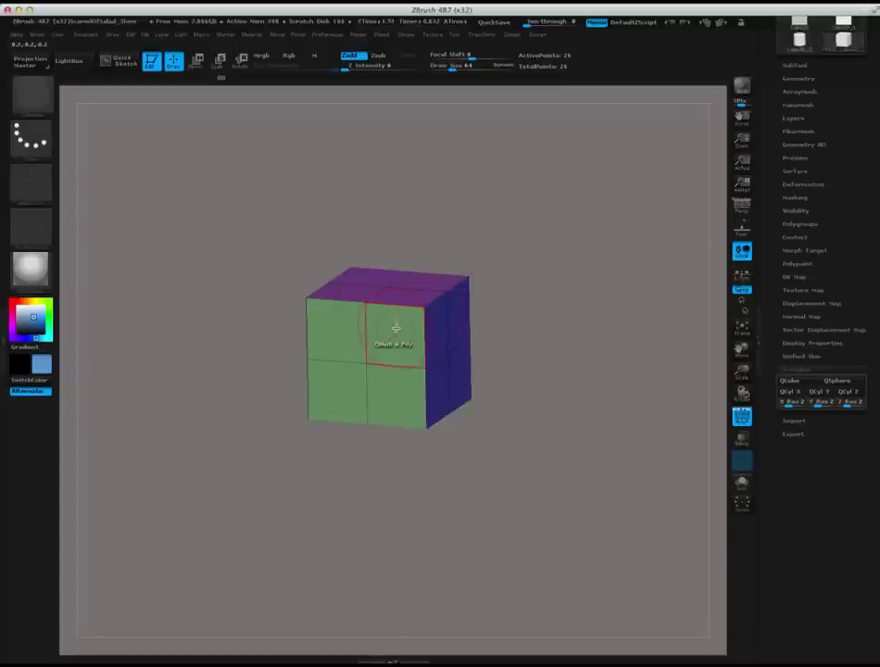
# Step: Choose Bevel, trial-bevel the upper-right front face, then undo it
pyautogui.press('space')
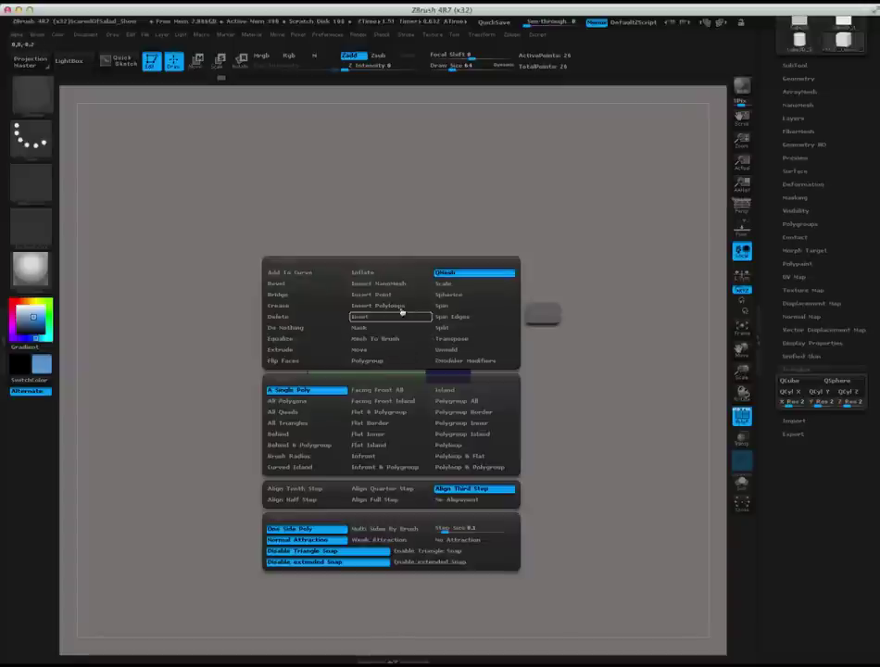
pyautogui.click(283, 284)
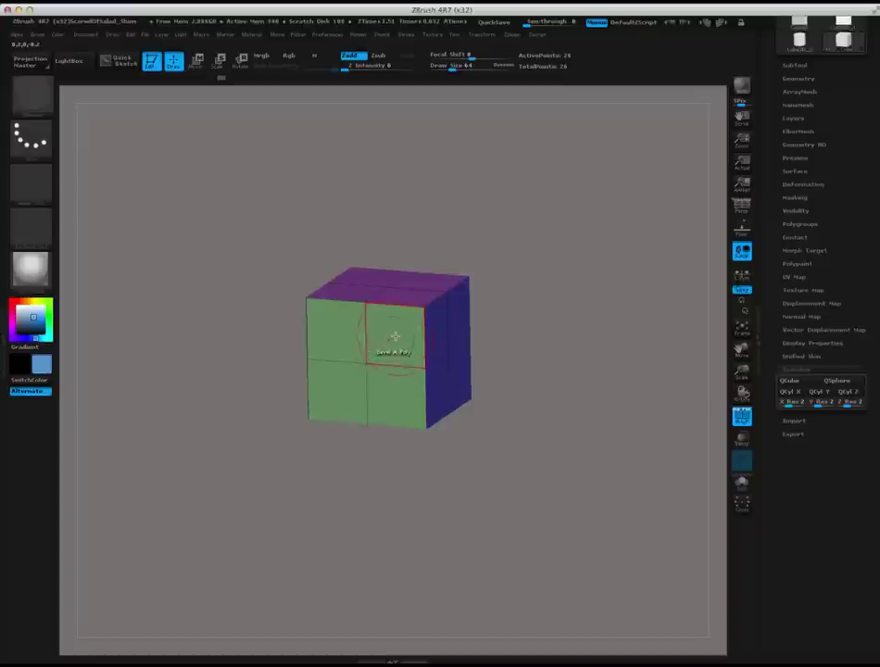
pyautogui.moveTo(402, 334)
pyautogui.mouseDown()
pyautogui.moveTo(382, 482)
pyautogui.moveTo(414, 455)
pyautogui.moveTo(407, 470)
pyautogui.moveTo(359, 483)
pyautogui.moveTo(362, 474)
pyautogui.moveTo(372, 481)
pyautogui.moveTo(328, 489)
pyautogui.moveTo(354, 435)
pyautogui.moveTo(355, 488)
pyautogui.mouseUp()
pyautogui.click(417, 366)
pyautogui.hotkey('ctrl', 'z')
# Step: Trial-bevel the lower-right and lower-left front faces, undoing each one
pyautogui.click(391, 399)
pyautogui.hotkey('ctrl', 'z')
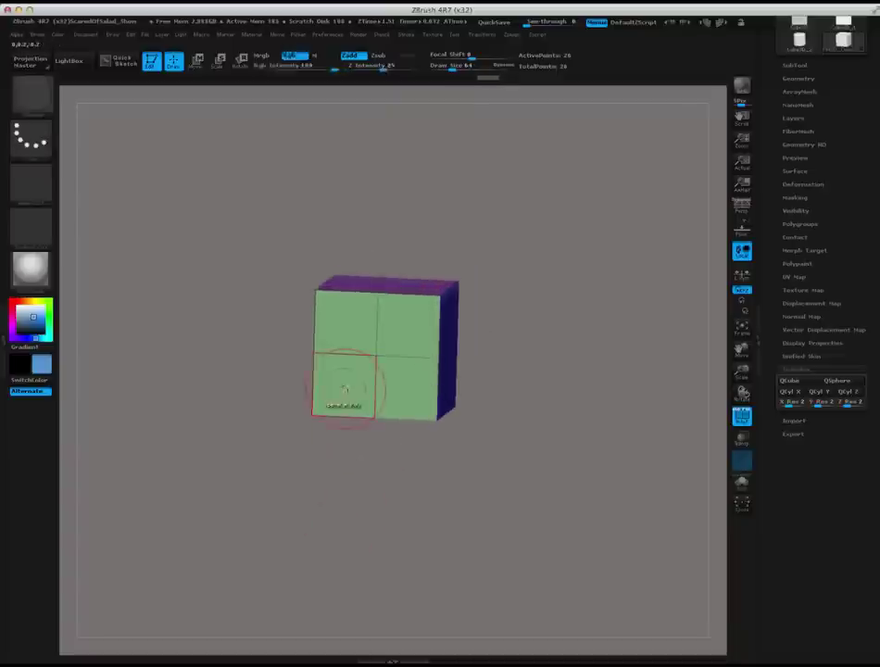
pyautogui.moveTo(343, 387); pyautogui.dragTo(333, 491)
pyautogui.hotkey('ctrl', 'z')
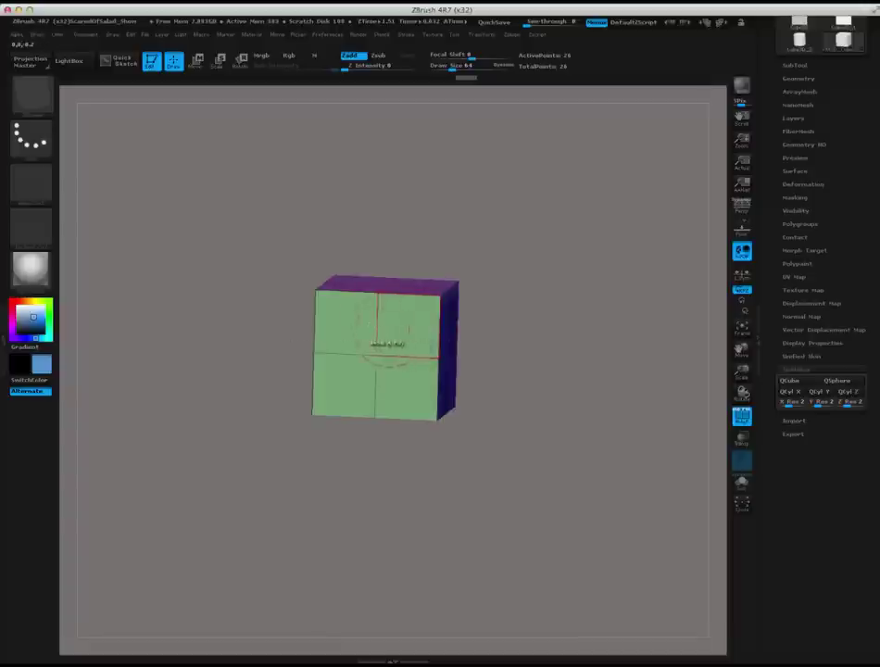
pyautogui.press('space')
# Step: Make Bridge the polygon action, using its Arcs option
pyautogui.click(292, 295)
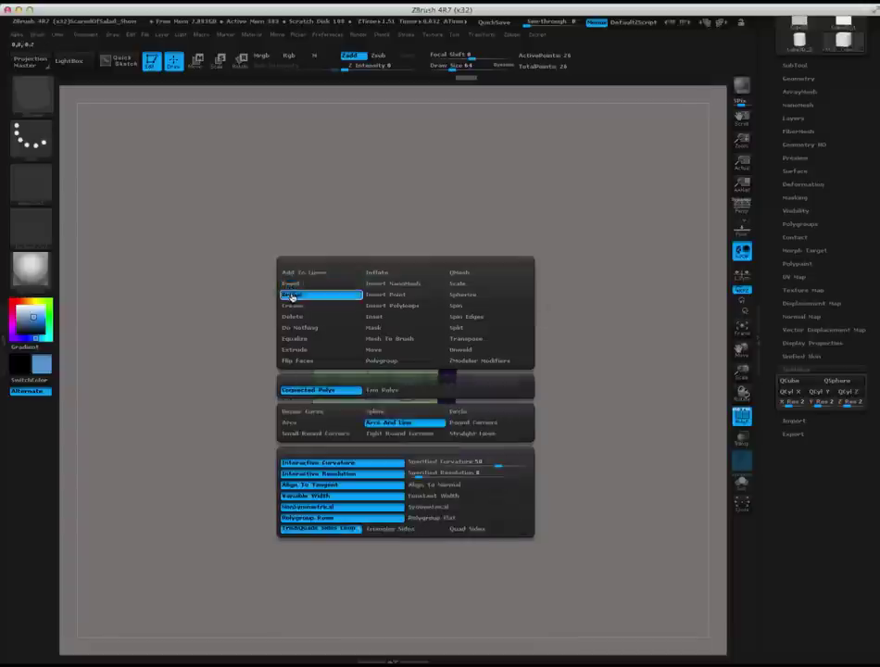
pyautogui.moveTo(481, 367); pyautogui.dragTo(506, 359)
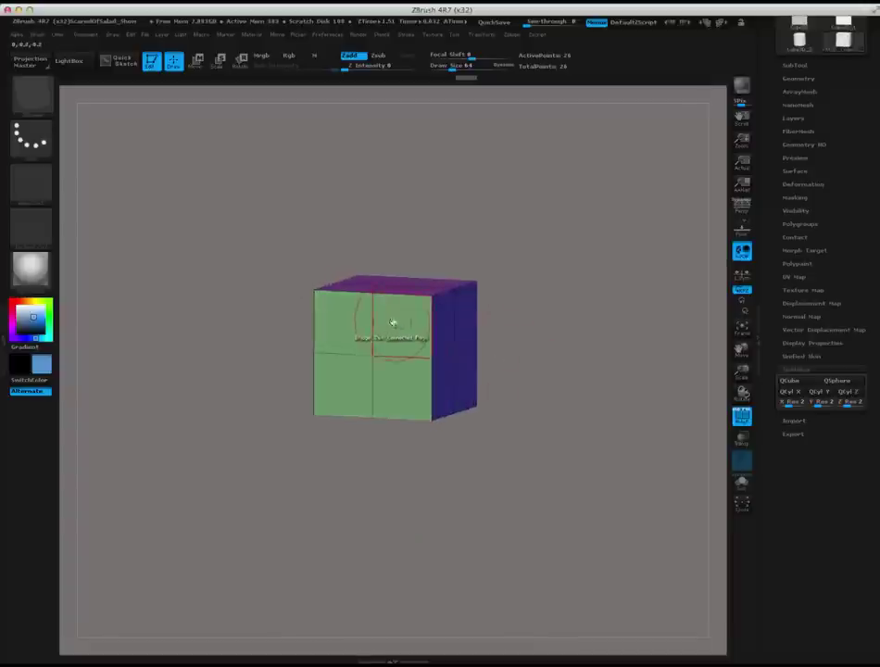
pyautogui.press('space')
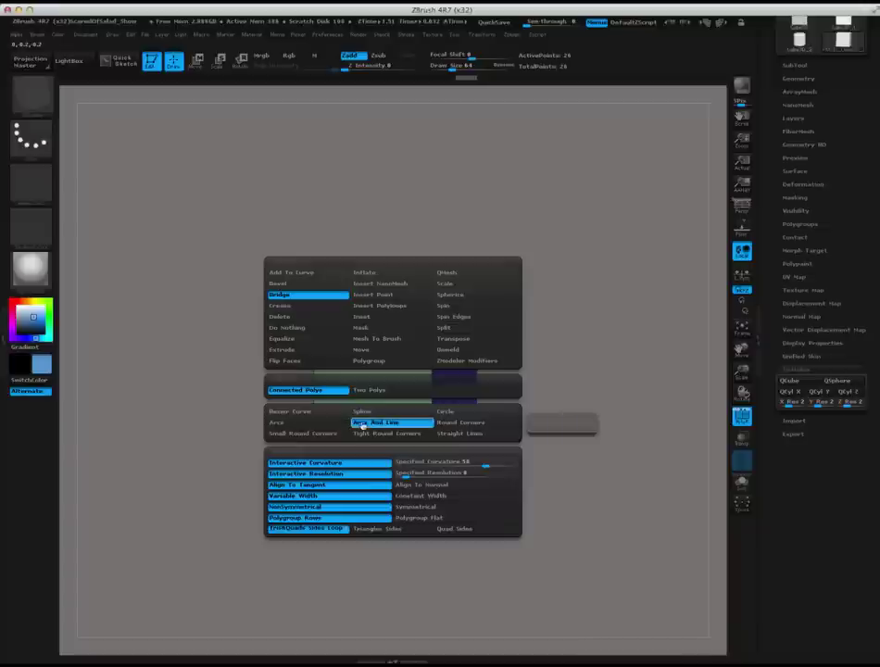
pyautogui.click(312, 426)
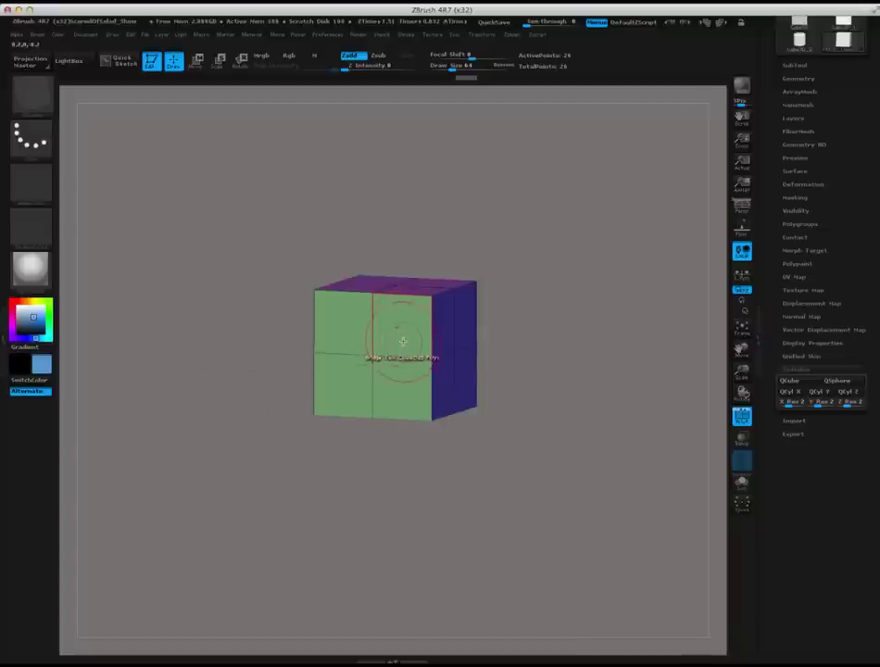
# Step: Arc-bridge the front column and top-right edge, then redo the top bridge along the top-left edge
pyautogui.click(403, 330)
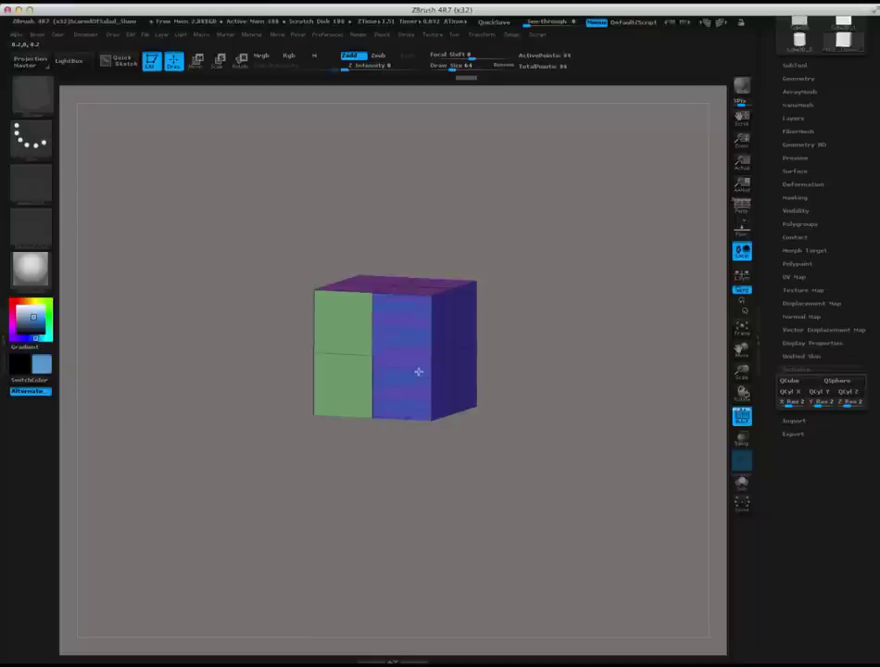
pyautogui.moveTo(440, 365)
pyautogui.mouseDown()
pyautogui.moveTo(545, 350)
pyautogui.moveTo(491, 458)
pyautogui.moveTo(464, 444)
pyautogui.moveTo(485, 477)
pyautogui.mouseUp()
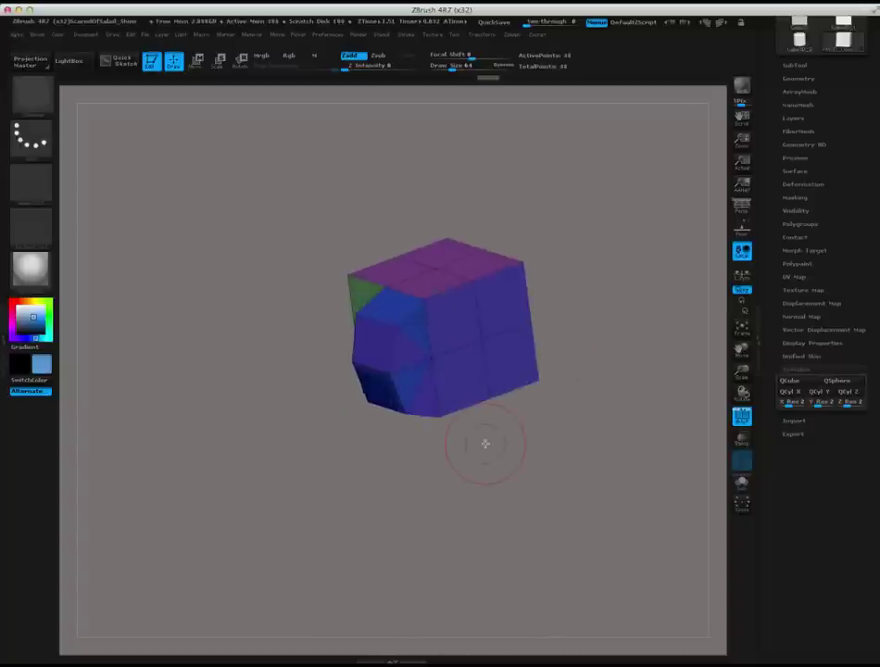
pyautogui.click(436, 281)
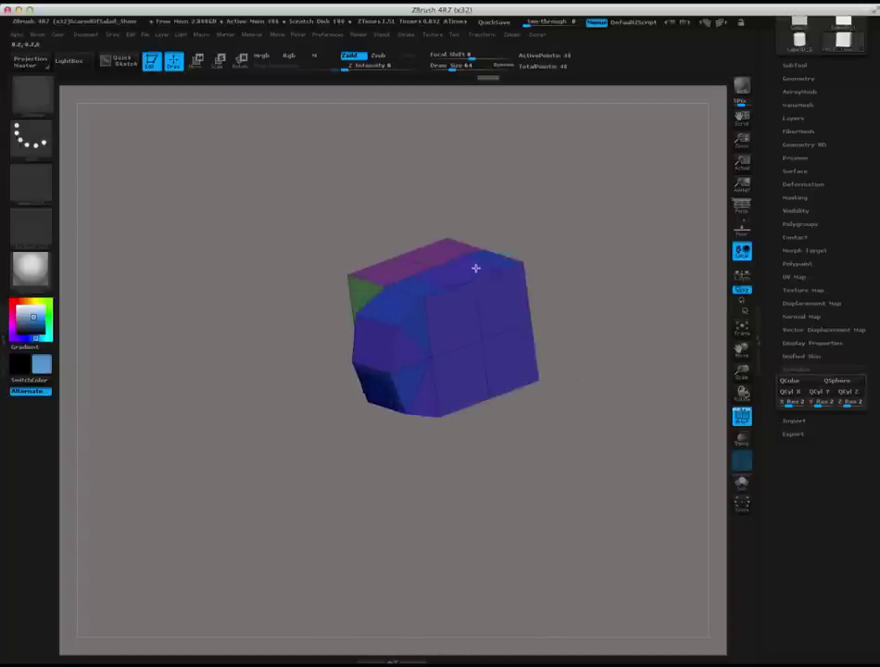
pyautogui.click(518, 251)
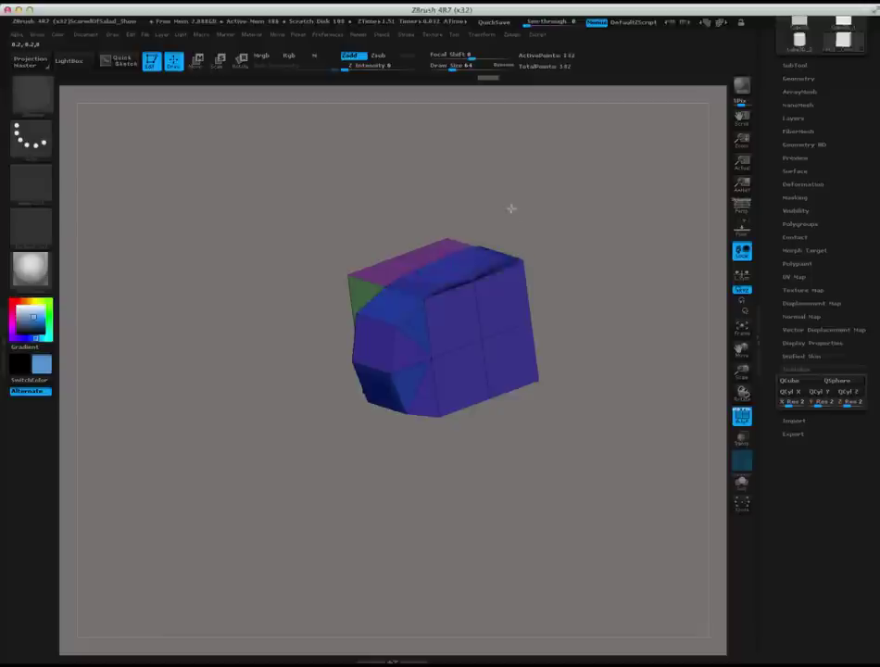
pyautogui.click(436, 264)
pyautogui.moveTo(410, 201)
pyautogui.mouseDown()
pyautogui.moveTo(607, 163)
pyautogui.moveTo(554, 184)
pyautogui.moveTo(552, 291)
pyautogui.moveTo(577, 343)
pyautogui.moveTo(627, 305)
pyautogui.moveTo(615, 226)
pyautogui.moveTo(588, 185)
pyautogui.moveTo(558, 249)
pyautogui.moveTo(573, 227)
pyautogui.moveTo(559, 202)
pyautogui.mouseUp()
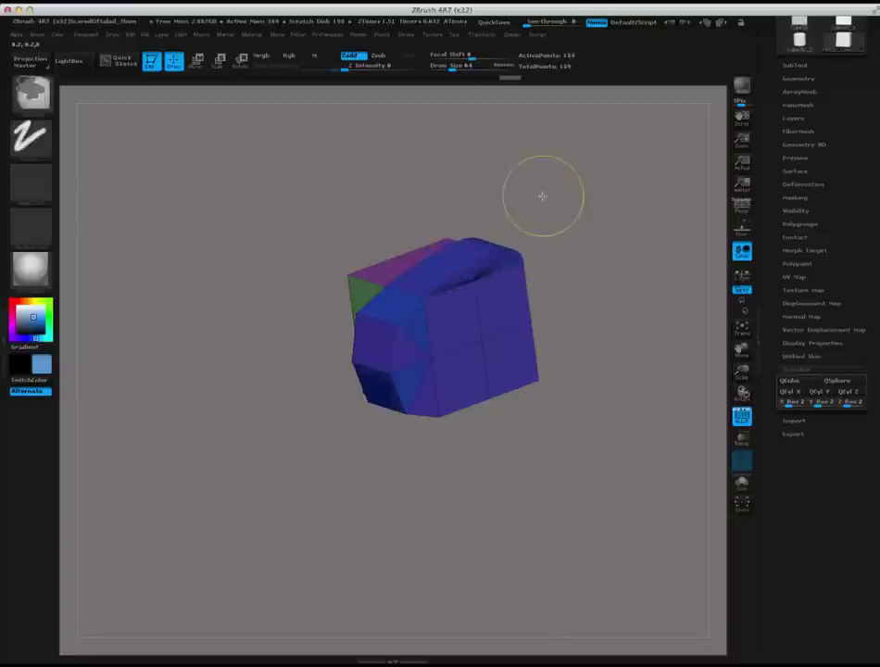
pyautogui.hotkey('ctrl', 'z')
pyautogui.moveTo(404, 217)
pyautogui.mouseDown()
pyautogui.moveTo(548, 211)
pyautogui.moveTo(426, 484)
pyautogui.moveTo(391, 517)
pyautogui.moveTo(378, 472)
pyautogui.mouseUp()
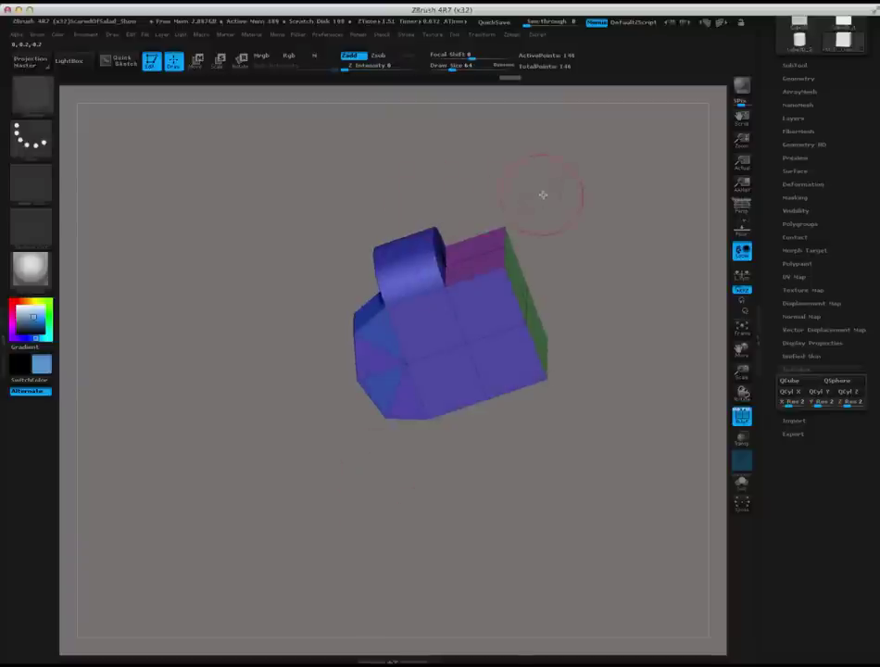
# Step: Add a bridged strip along the top edge, then undo it and the corner notch
pyautogui.moveTo(482, 244); pyautogui.dragTo(481, 235)
pyautogui.moveTo(580, 389); pyautogui.dragTo(558, 448)
pyautogui.hotkey('ctrl', 'z')
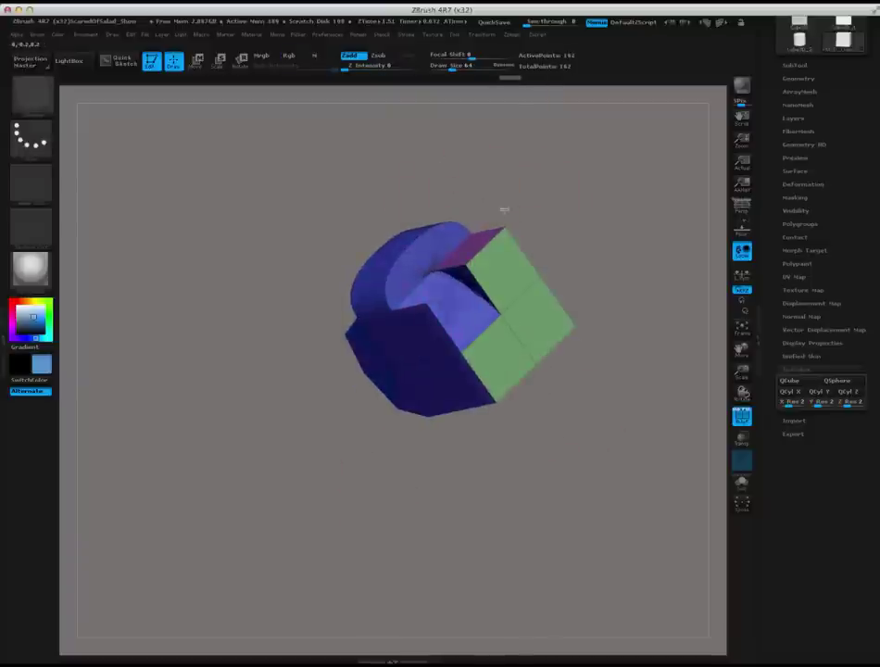
pyautogui.hotkey('ctrl', 'z')
# Step: Arc-bridge the right block with extra segments, undo it, and orbit back to a front view
pyautogui.moveTo(518, 274); pyautogui.dragTo(644, 239)
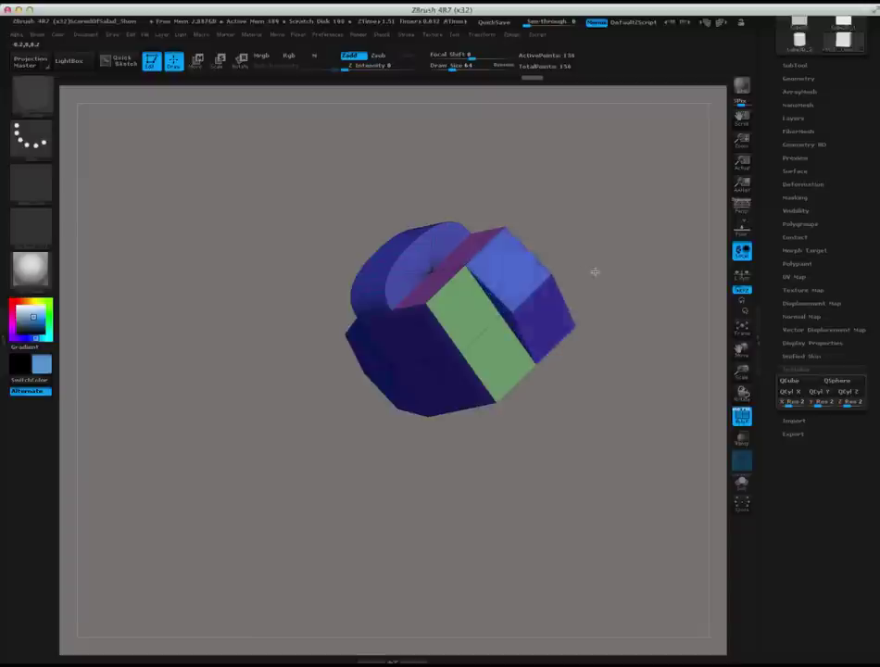
pyautogui.moveTo(653, 185); pyautogui.dragTo(694, 161)
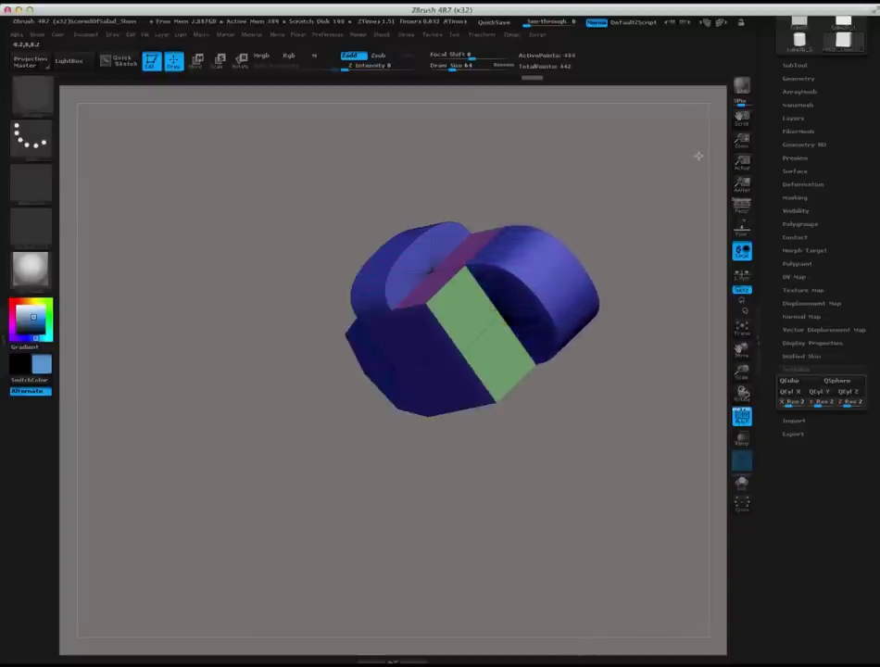
pyautogui.hotkey('ctrl', 'z')
pyautogui.hotkey('ctrl', 'z')
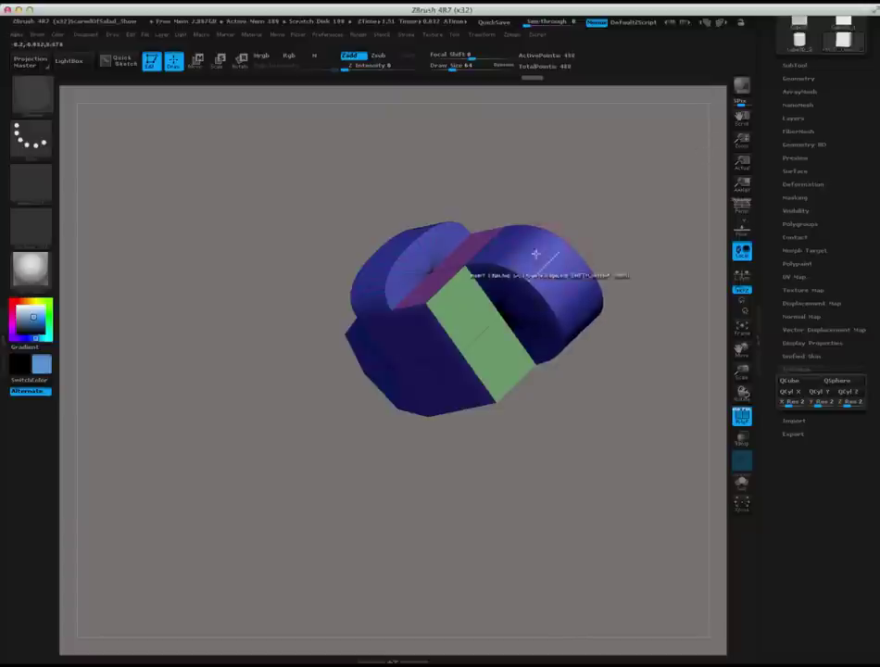
pyautogui.moveTo(611, 305)
pyautogui.mouseDown()
pyautogui.moveTo(584, 414)
pyautogui.moveTo(475, 506)
pyautogui.mouseUp()
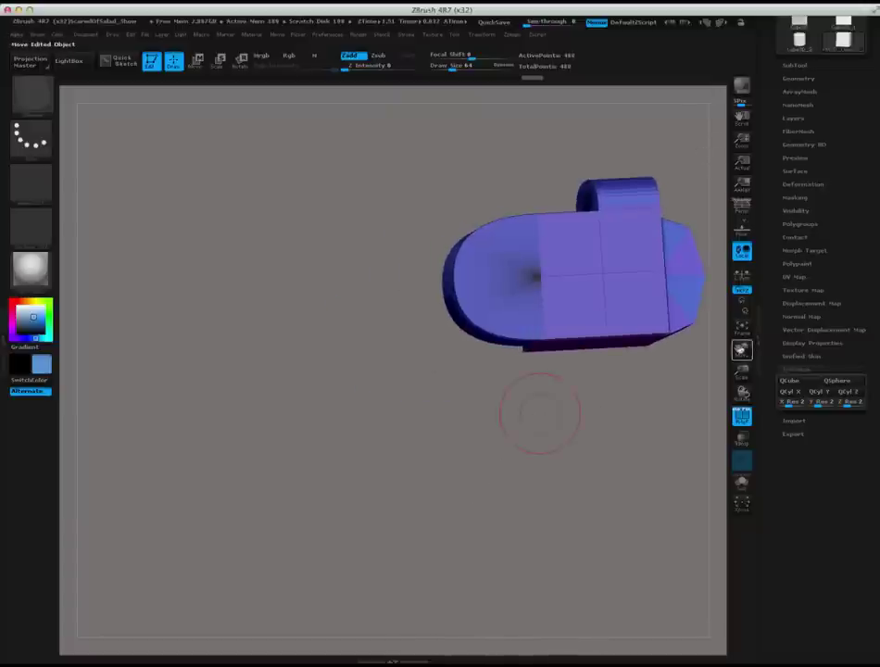
pyautogui.moveTo(541, 414)
pyautogui.mouseDown()
pyautogui.moveTo(615, 393)
pyautogui.moveTo(515, 462)
pyautogui.mouseUp()
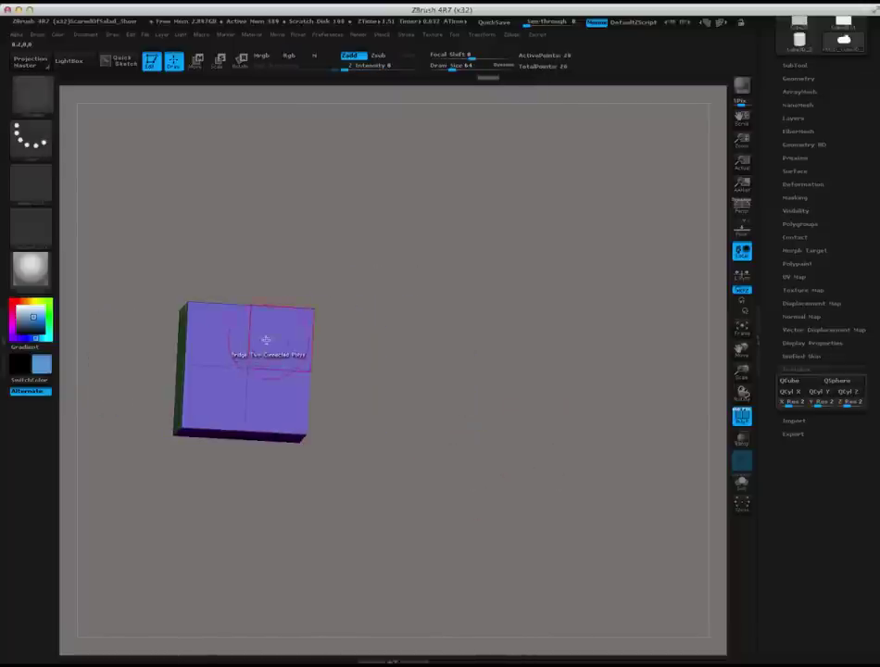
# Step: Sink the top-right front polygon into a recess, discarding a trial raised box
pyautogui.press('space')
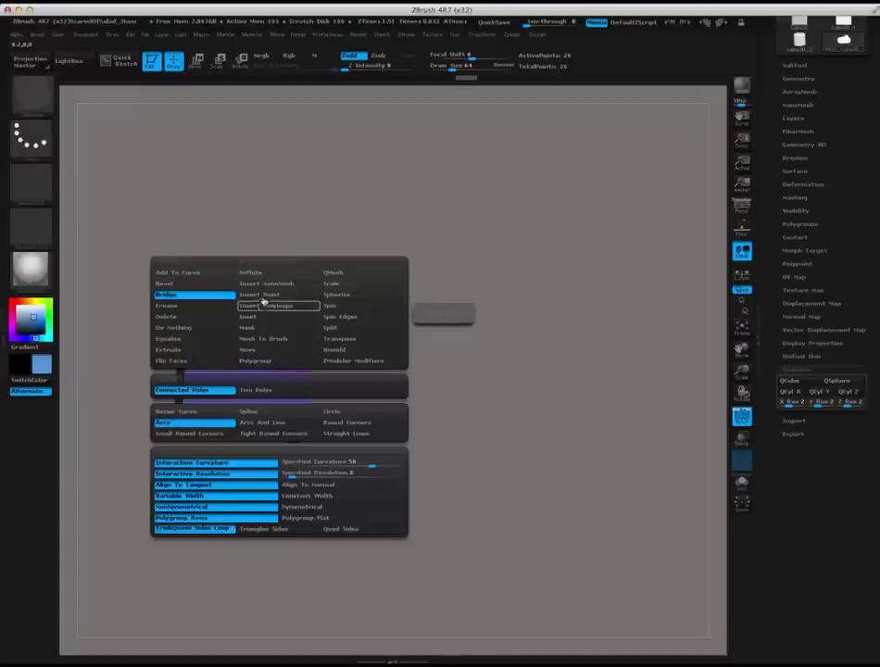
pyautogui.press('space')
pyautogui.moveTo(376, 310); pyautogui.dragTo(354, 340)
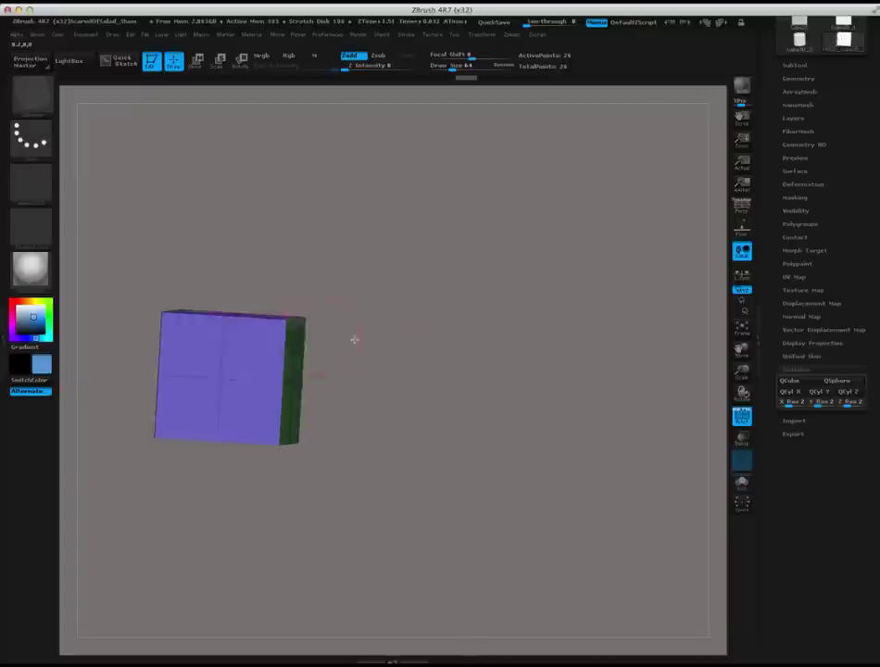
pyautogui.click(251, 349)
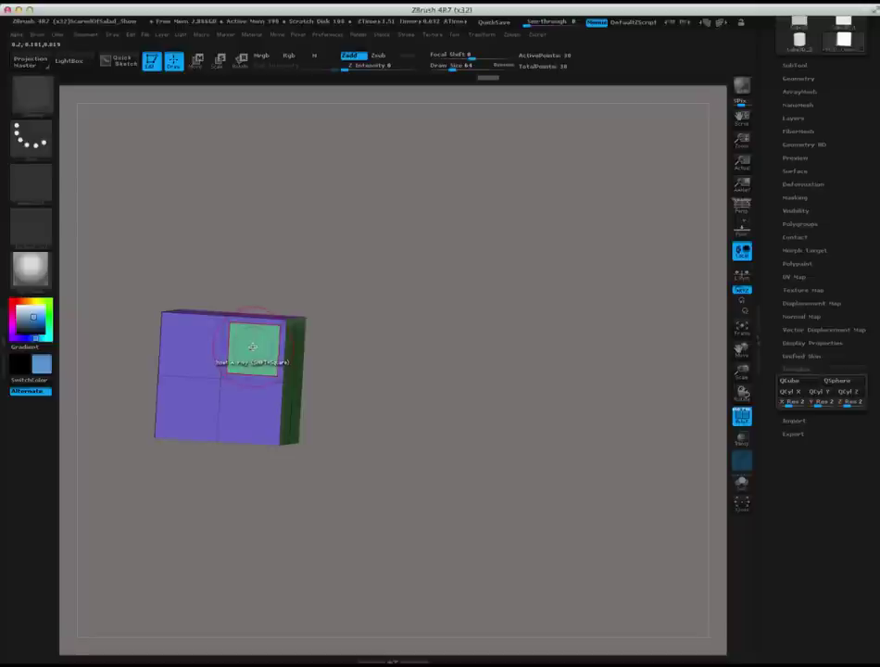
pyautogui.press('space')
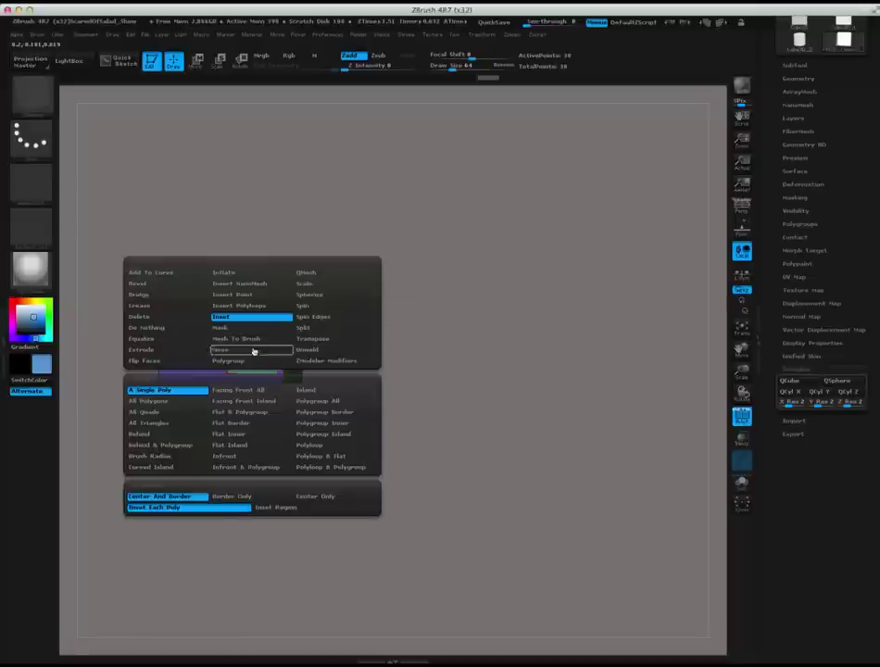
pyautogui.click(307, 275)
pyautogui.moveTo(255, 347); pyautogui.dragTo(144, 369)
pyautogui.moveTo(389, 316); pyautogui.dragTo(328, 342)
pyautogui.hotkey('ctrl', 'z')
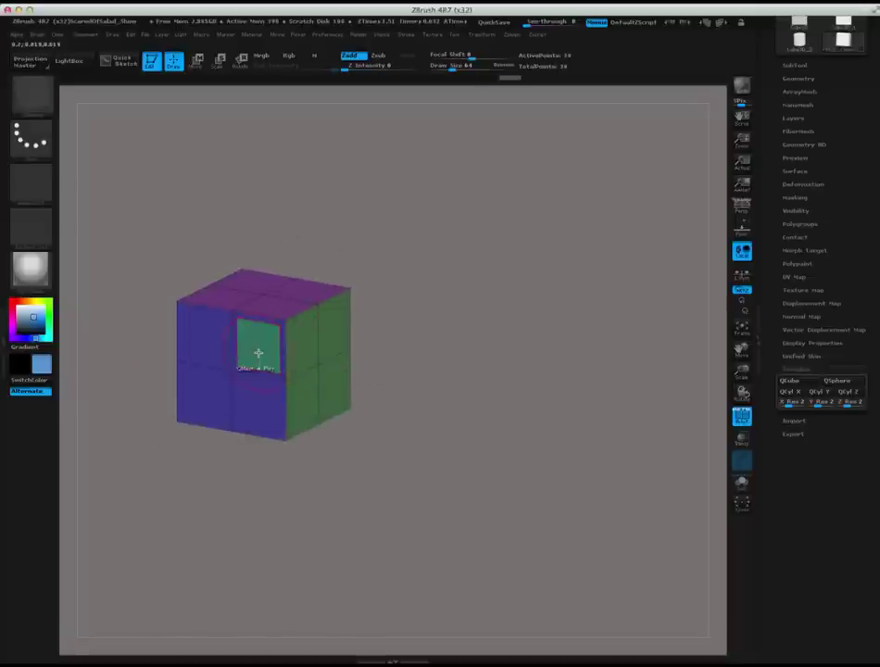
pyautogui.moveTo(259, 346); pyautogui.dragTo(280, 337)
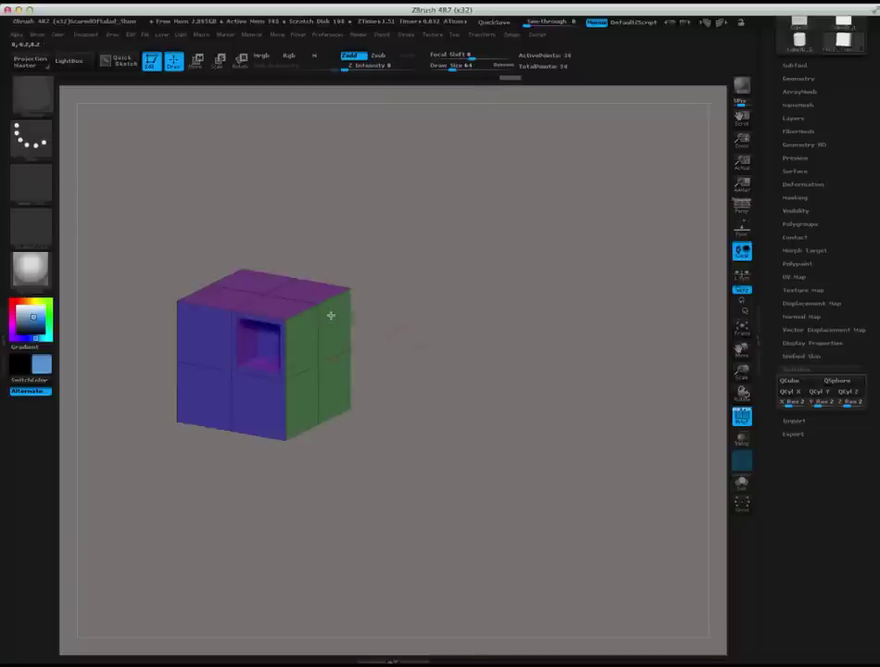
pyautogui.moveTo(389, 338)
pyautogui.mouseDown()
pyautogui.moveTo(451, 365)
pyautogui.moveTo(444, 338)
pyautogui.moveTo(417, 350)
pyautogui.mouseUp()
# Step: Inset the lower front polygon and QMesh it inward into a second hole
pyautogui.press('space')
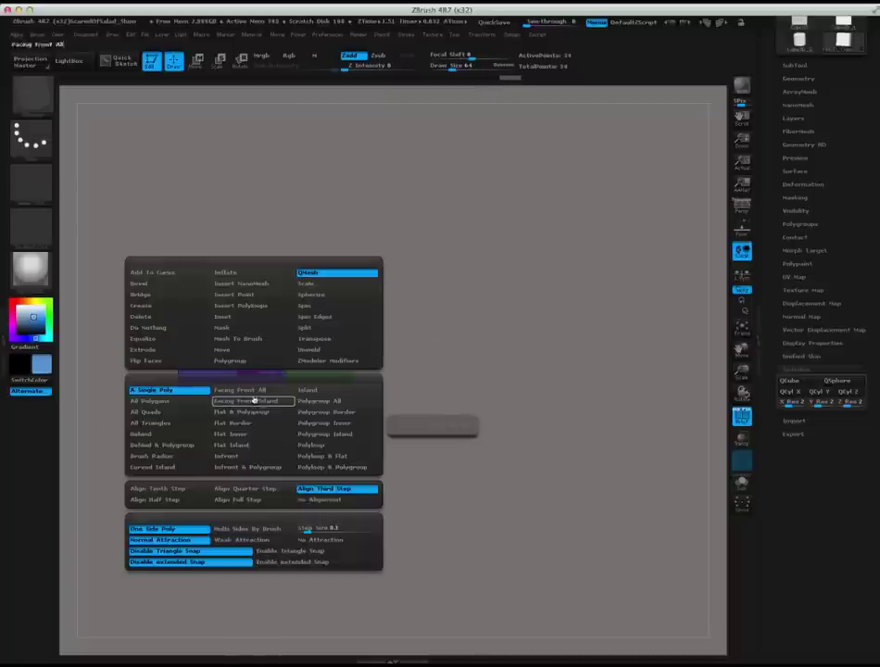
pyautogui.press('space')
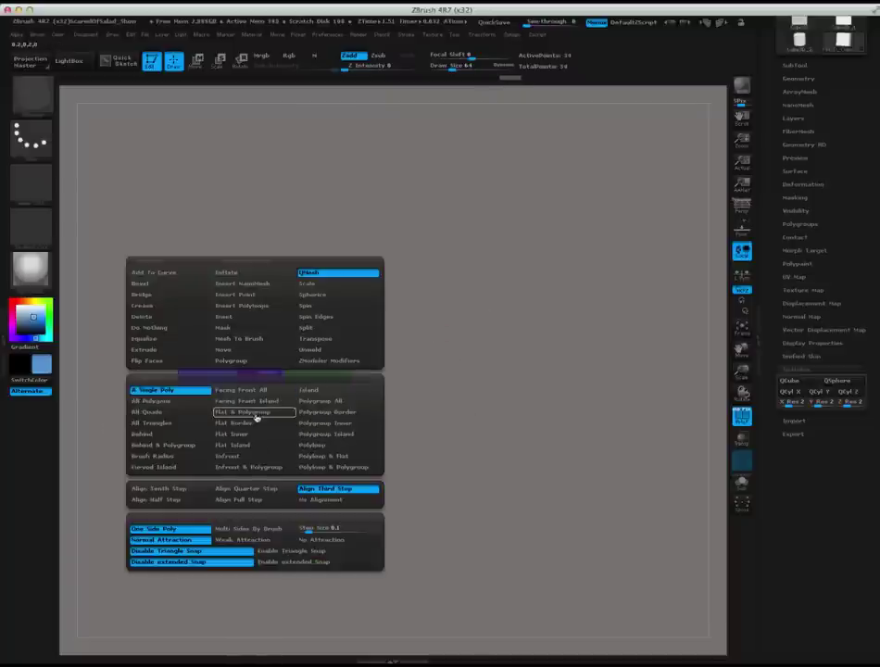
pyautogui.click(248, 317)
pyautogui.moveTo(263, 423); pyautogui.dragTo(270, 404)
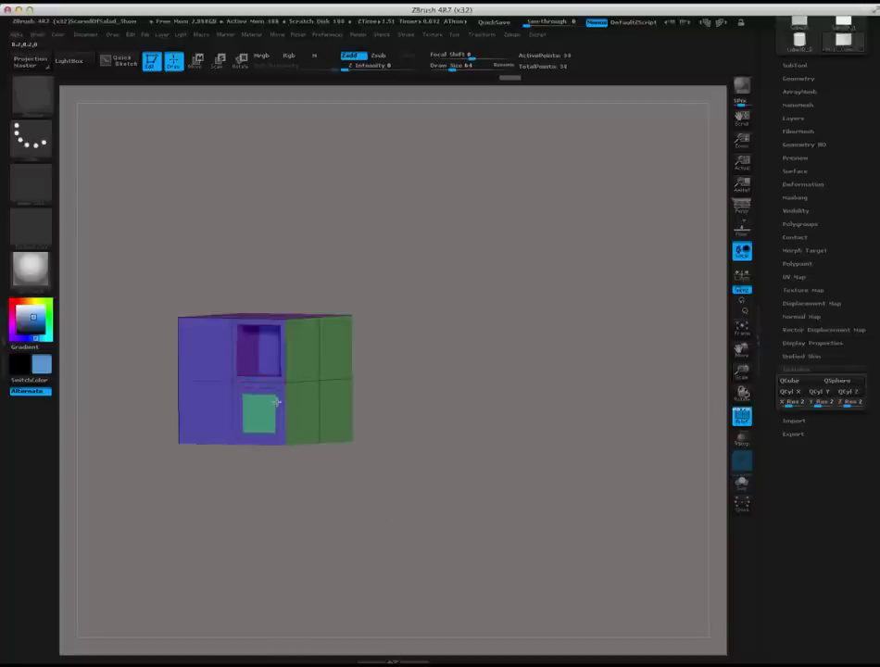
pyautogui.press('space')
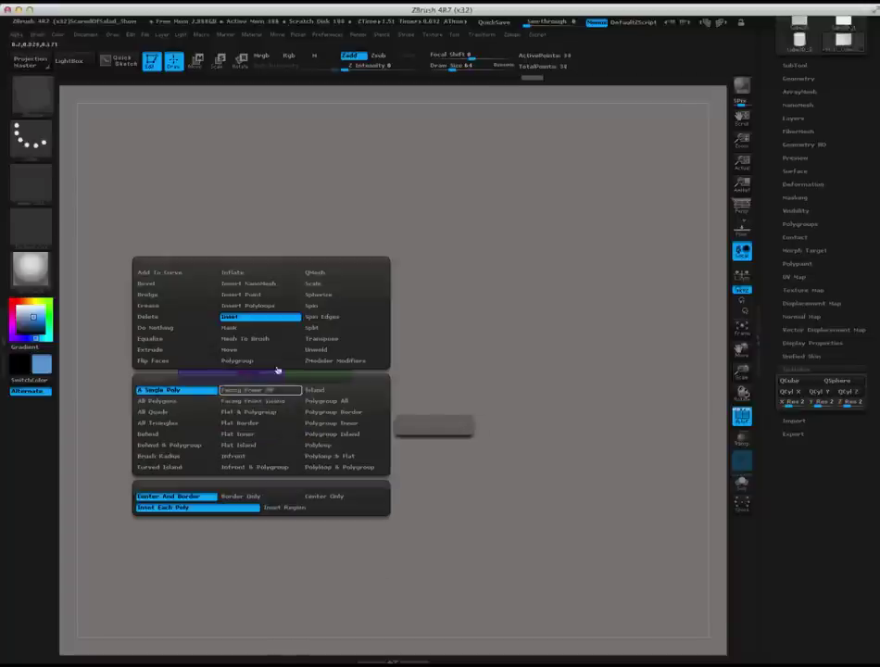
pyautogui.click(329, 275)
pyautogui.click(259, 424)
pyautogui.moveTo(258, 423); pyautogui.dragTo(287, 418)
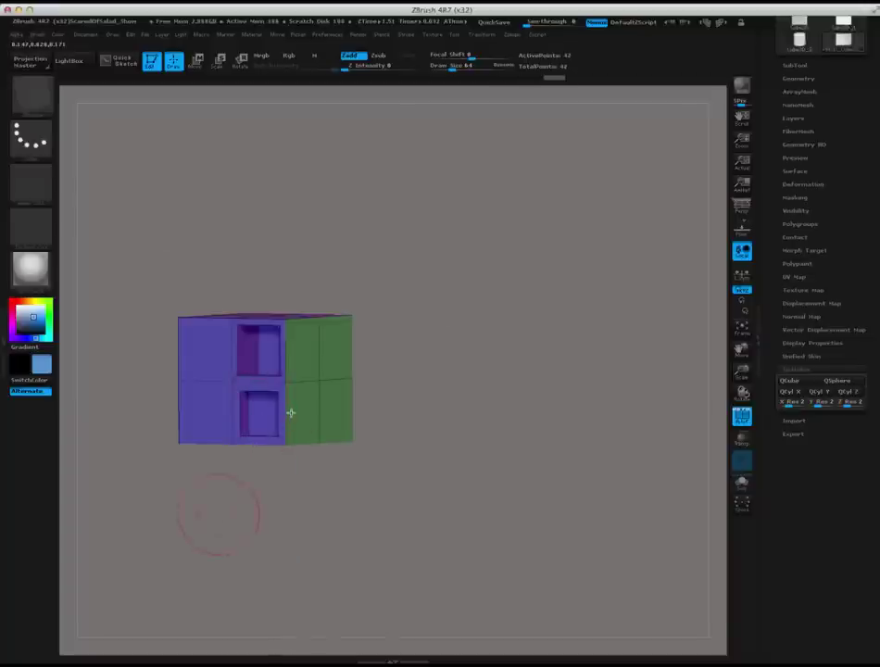
pyautogui.moveTo(222, 505); pyautogui.dragTo(208, 511)
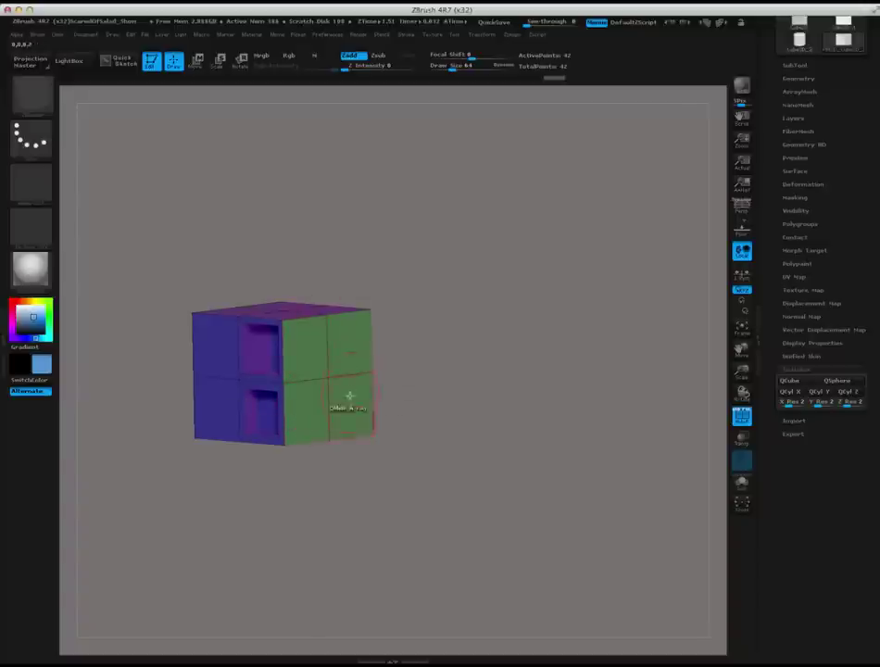
# Step: Select three right-side faces and QMesh them outward to widen the cube
pyautogui.click(305, 348)
pyautogui.click(345, 356)
pyautogui.click(347, 404)
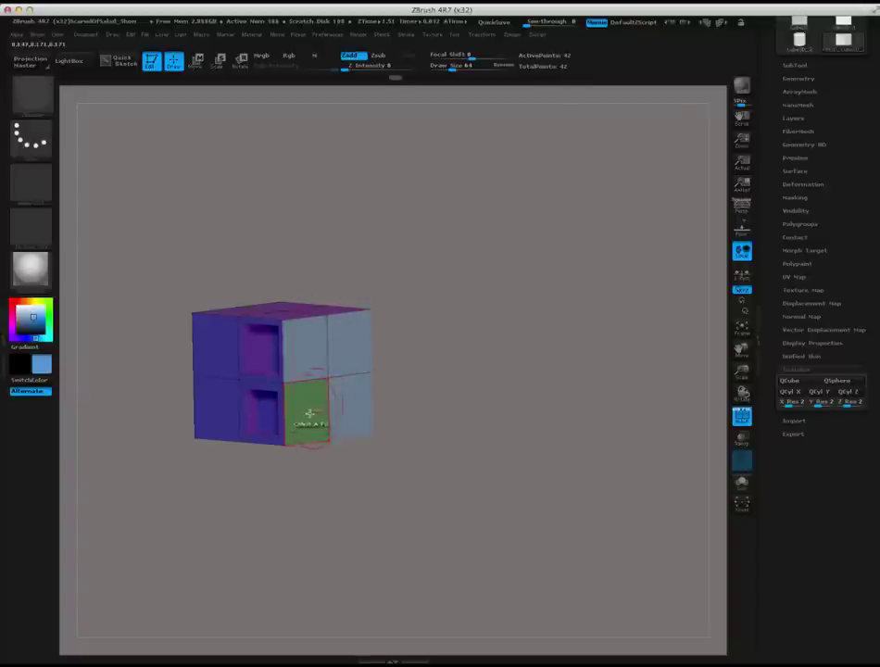
pyautogui.moveTo(345, 350); pyautogui.dragTo(429, 295)
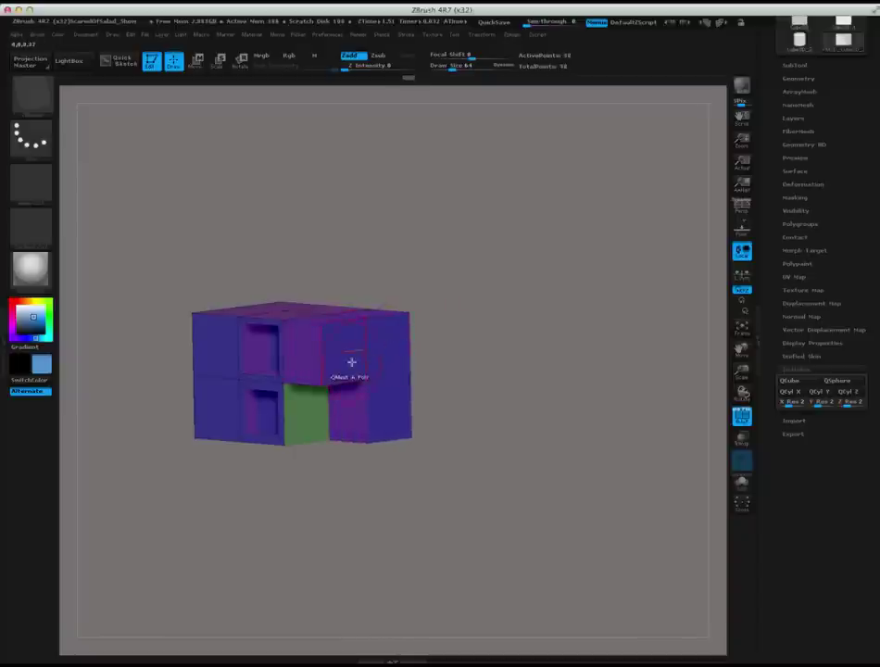
# Step: Select three faces on the new right section and inset them
pyautogui.click(347, 359)
pyautogui.click(379, 353)
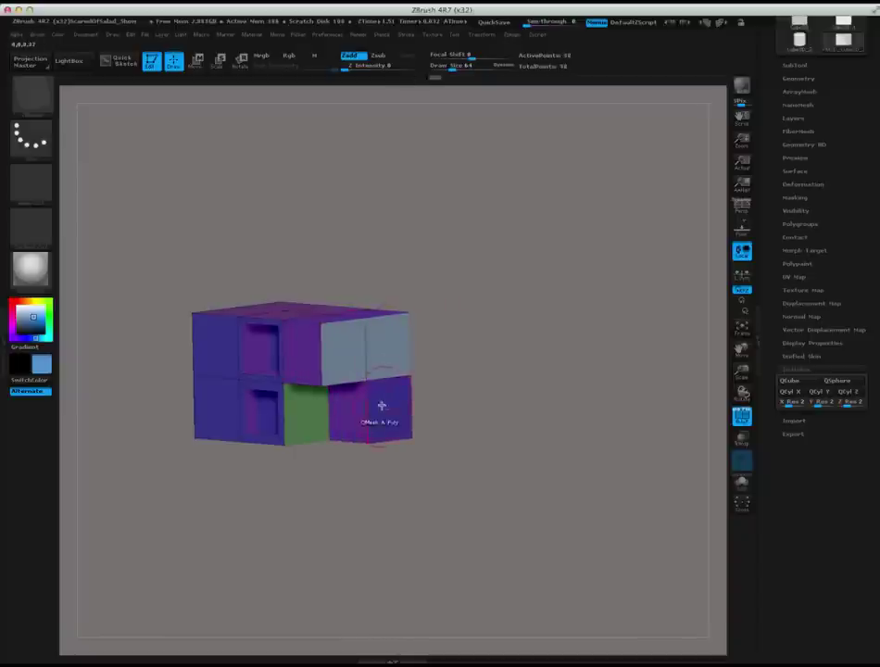
pyautogui.click(379, 407)
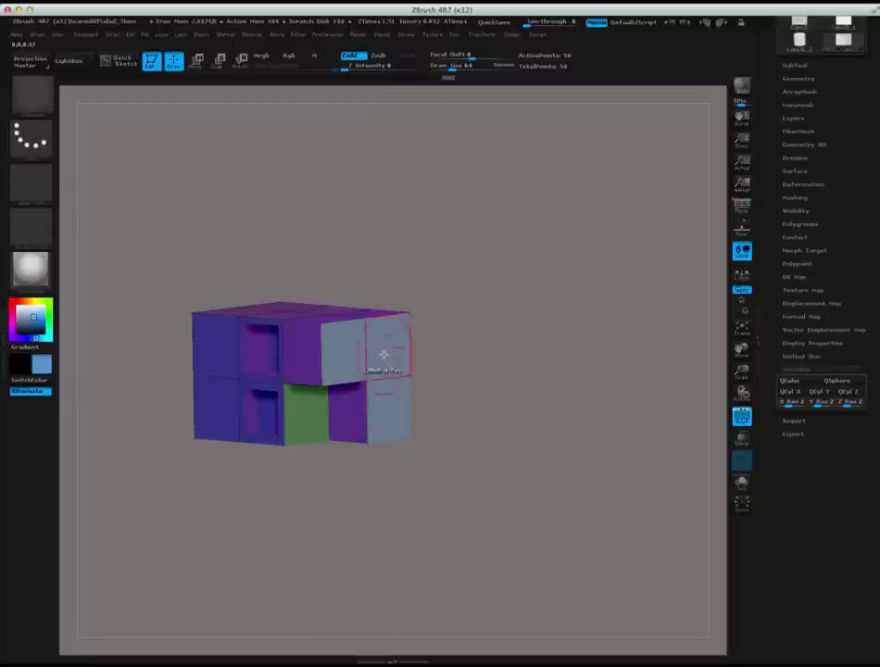
pyautogui.press('space')
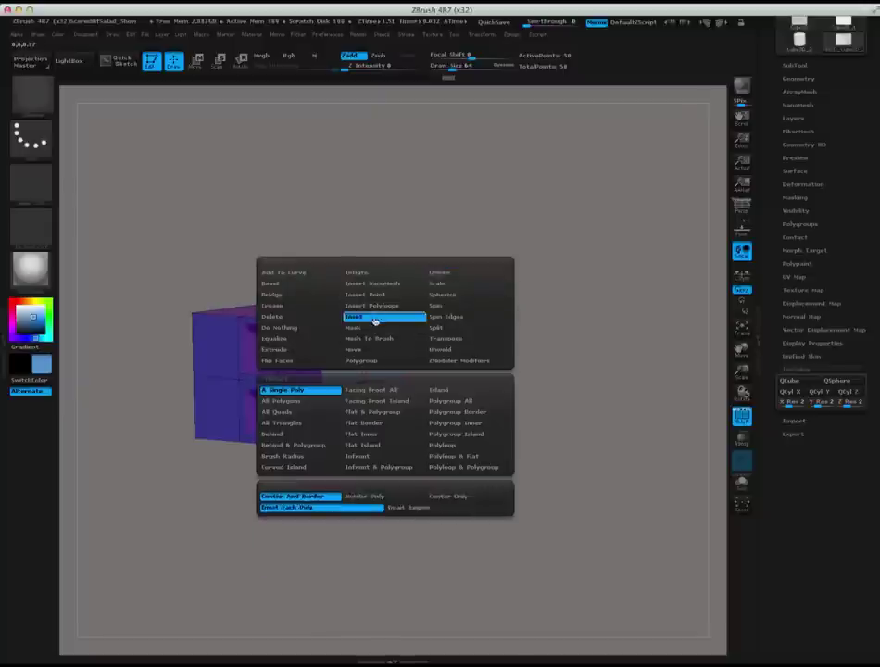
pyautogui.click(380, 316)
pyautogui.moveTo(394, 366); pyautogui.dragTo(386, 356)
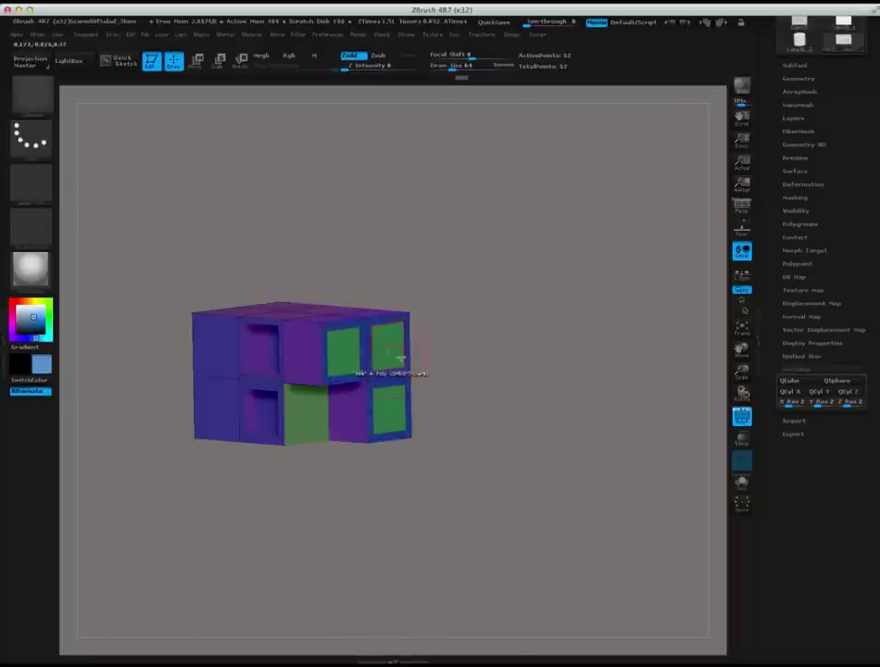
# Step: QMesh the inset faces outward into boxes and inspect them from oblique views
pyautogui.press('space')
pyautogui.click(442, 273)
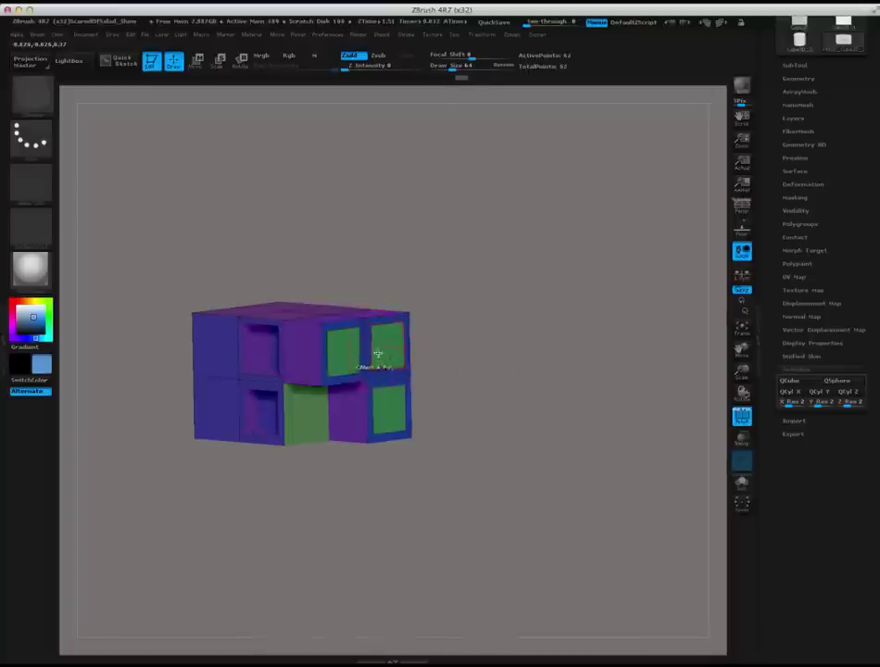
pyautogui.moveTo(393, 364)
pyautogui.mouseDown()
pyautogui.moveTo(437, 354)
pyautogui.moveTo(496, 396)
pyautogui.moveTo(456, 407)
pyautogui.moveTo(547, 367)
pyautogui.moveTo(536, 365)
pyautogui.mouseUp()
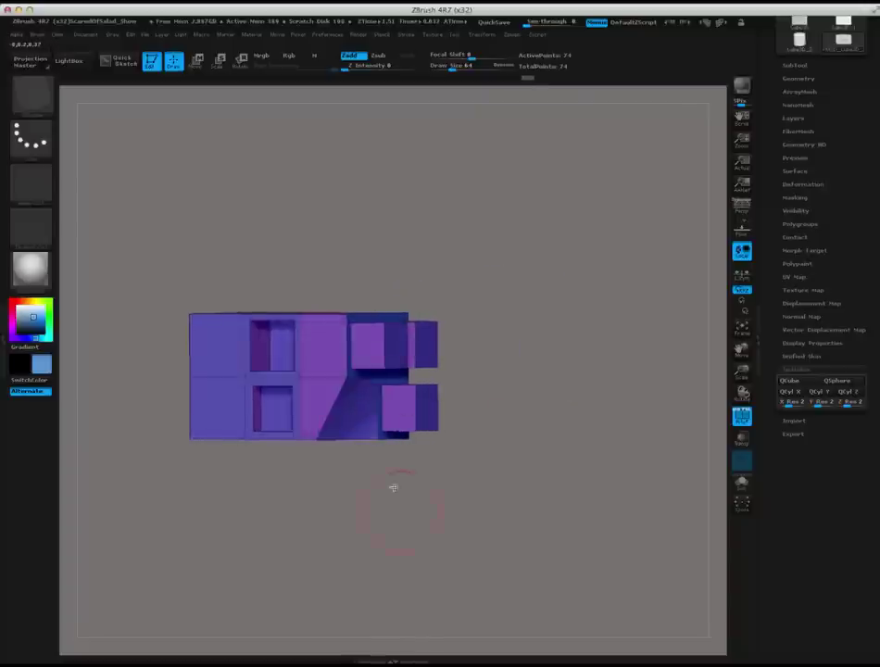
pyautogui.moveTo(393, 489); pyautogui.dragTo(387, 428)
pyautogui.moveTo(456, 417)
pyautogui.mouseDown()
pyautogui.moveTo(452, 388)
pyautogui.moveTo(417, 444)
pyautogui.moveTo(534, 455)
pyautogui.moveTo(501, 416)
pyautogui.moveTo(528, 439)
pyautogui.moveTo(554, 409)
pyautogui.mouseUp()
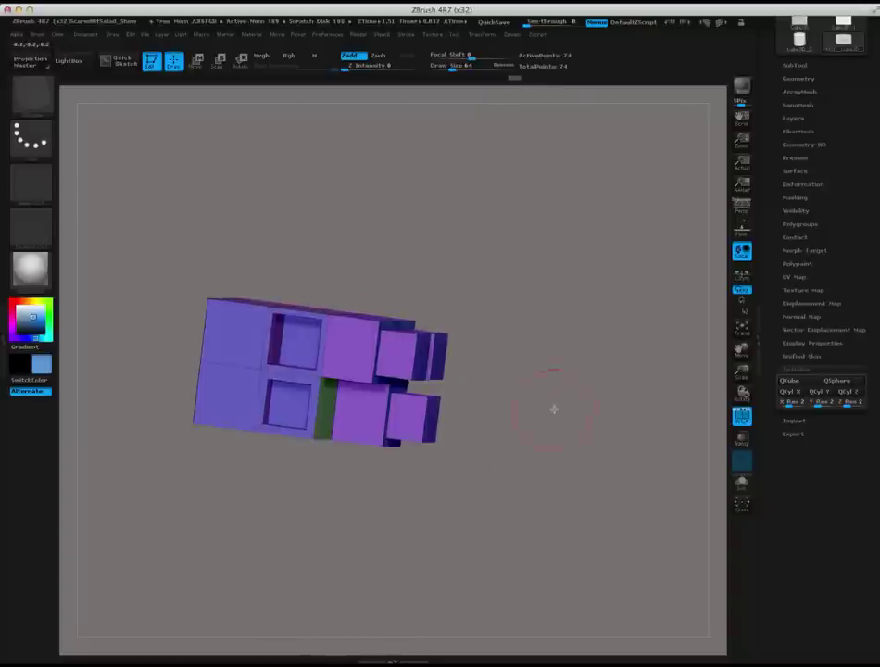
pyautogui.press('space')
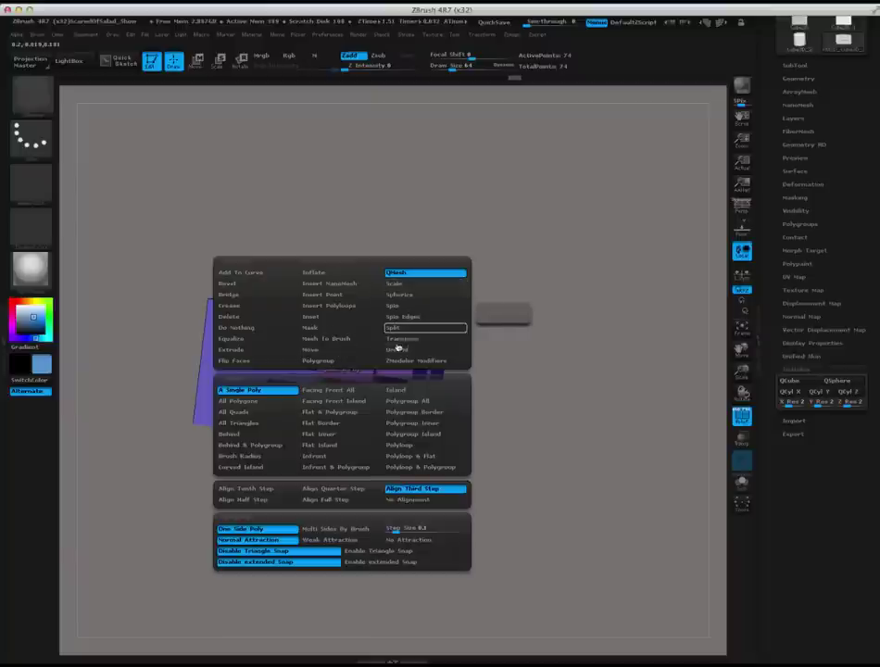
# Step: Set the target to All Polygons and QMesh-extrude the whole model outward
pyautogui.click(238, 401)
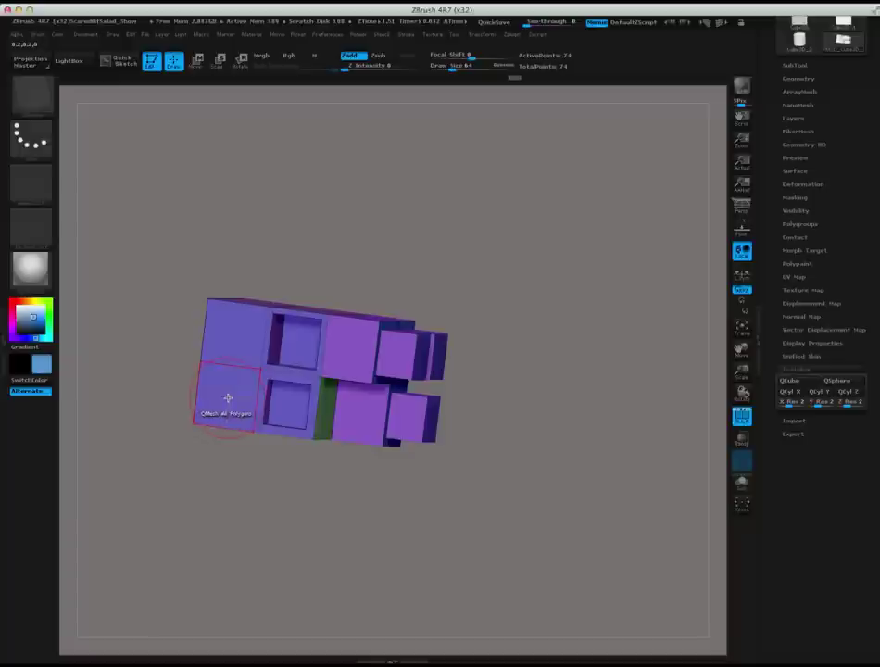
pyautogui.moveTo(228, 399); pyautogui.dragTo(277, 435)
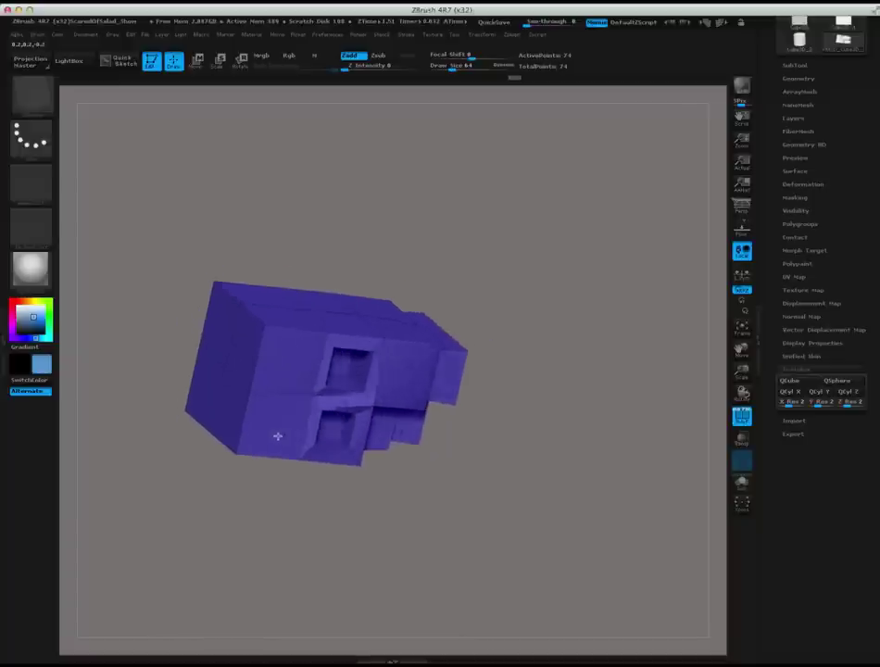
pyautogui.moveTo(289, 314); pyautogui.dragTo(310, 290)
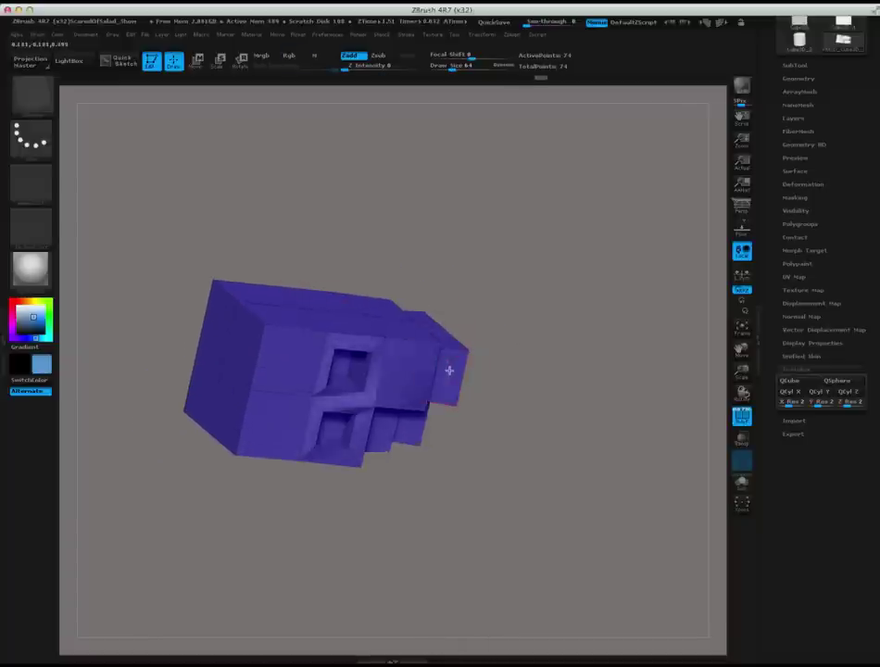
pyautogui.moveTo(460, 366); pyautogui.dragTo(520, 409)
# Step: Reset the target to A Single Poly and choose Bridge as the polygon action
pyautogui.press('space')
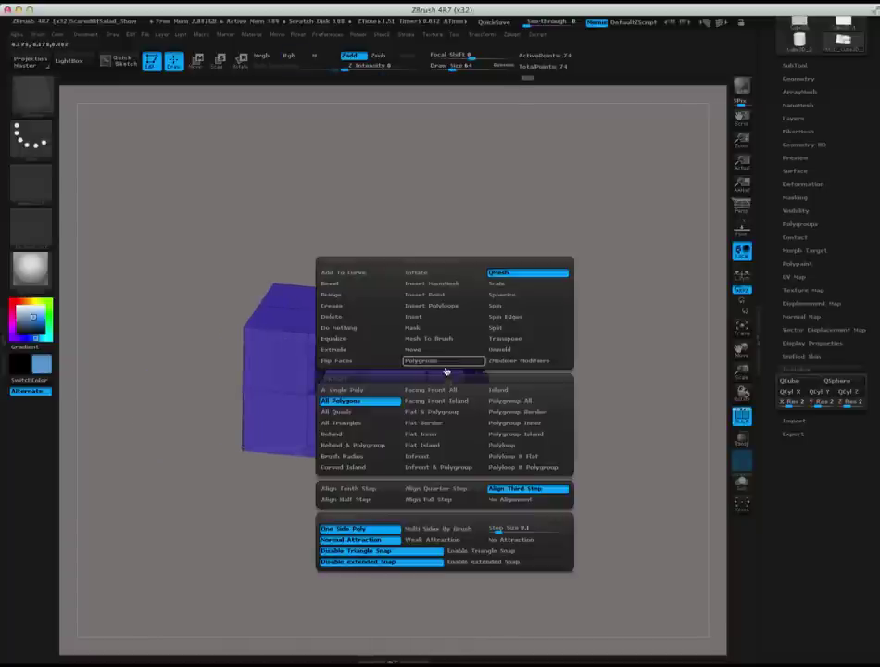
pyautogui.click(345, 390)
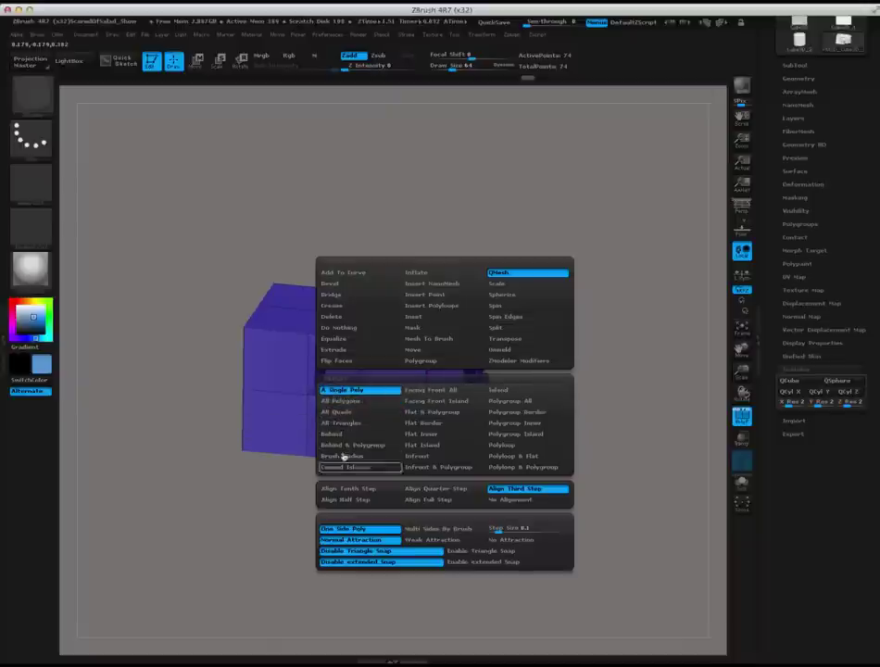
pyautogui.click(363, 298)
pyautogui.moveTo(244, 501)
pyautogui.mouseDown()
pyautogui.moveTo(273, 524)
pyautogui.moveTo(325, 471)
pyautogui.mouseUp()
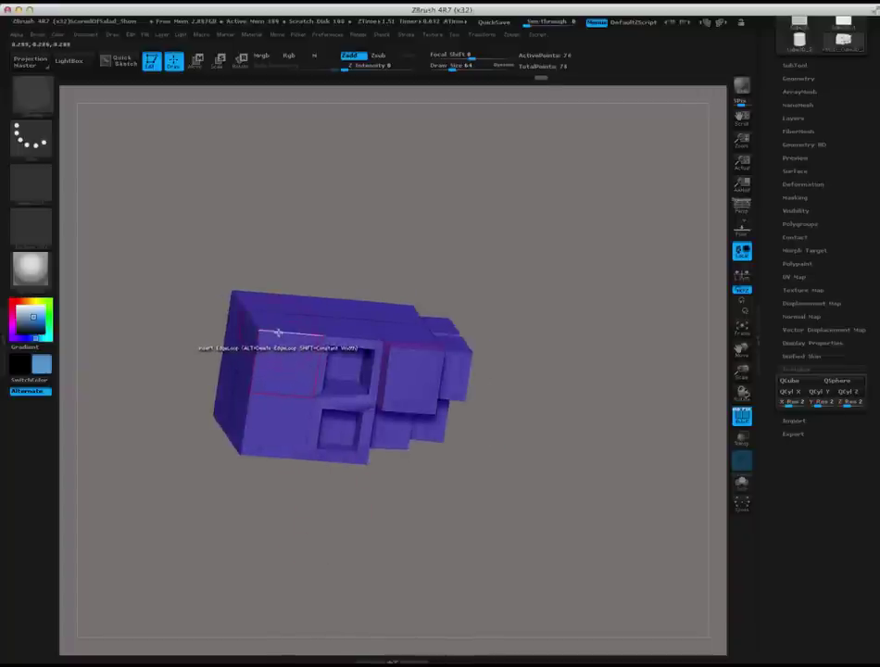
# Step: Bevel the edge loop on the model's left side with the edge Bevel action
pyautogui.moveTo(242, 489)
pyautogui.mouseDown()
pyautogui.moveTo(226, 516)
pyautogui.moveTo(177, 479)
pyautogui.mouseUp()
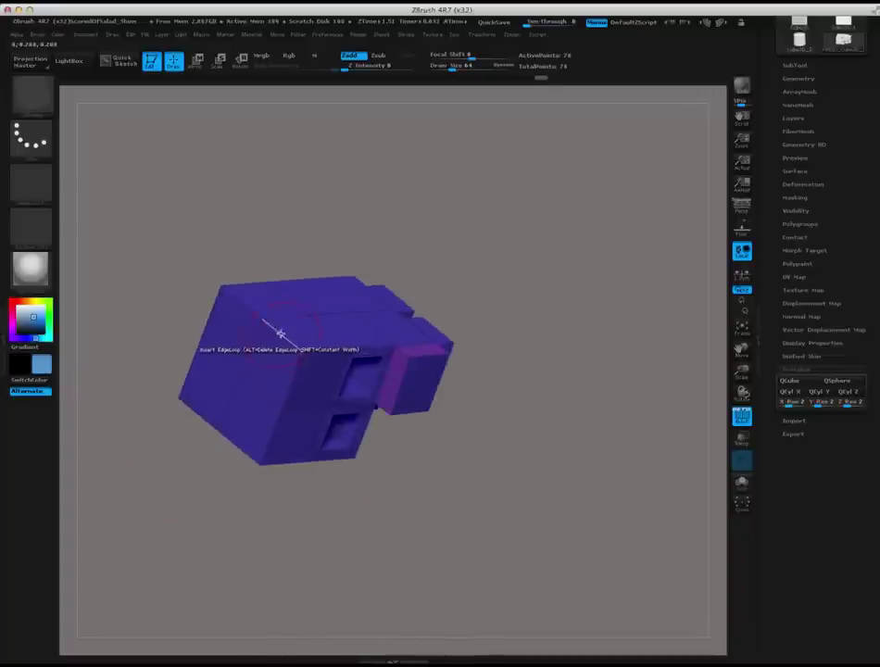
pyautogui.press('space')
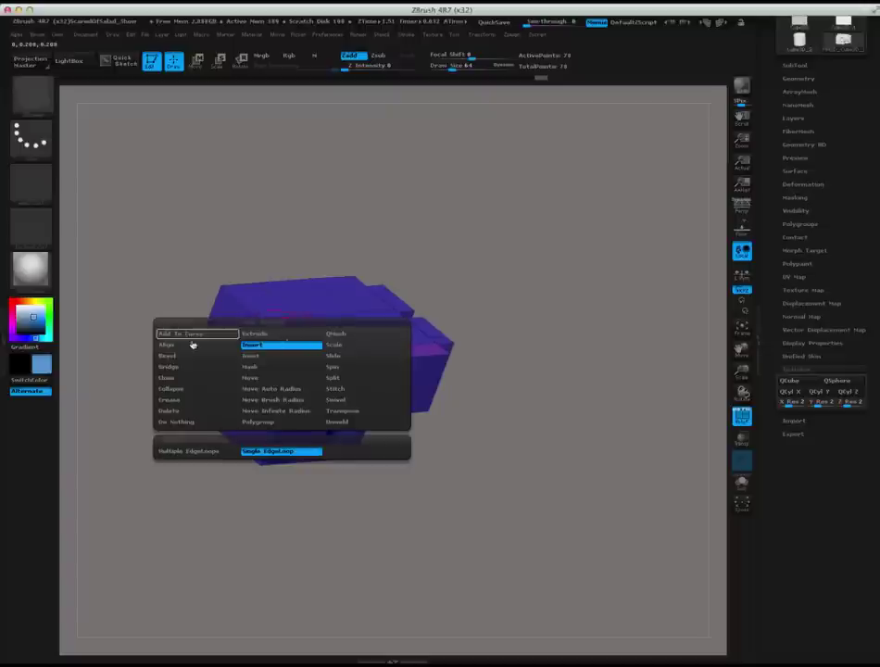
pyautogui.click(181, 358)
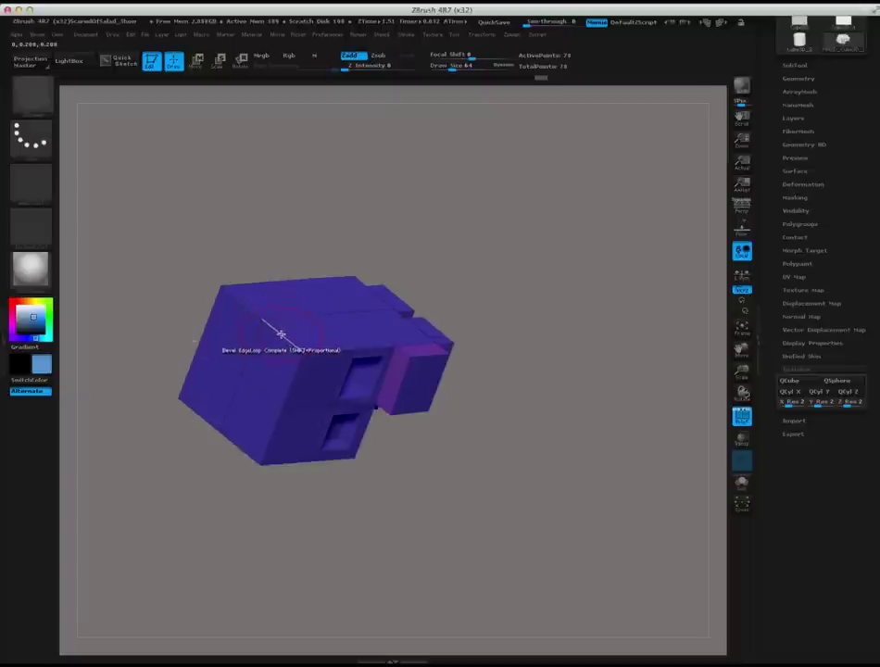
pyautogui.moveTo(281, 334); pyautogui.dragTo(297, 331)
pyautogui.moveTo(289, 482)
pyautogui.mouseDown()
pyautogui.moveTo(279, 526)
pyautogui.moveTo(254, 529)
pyautogui.moveTo(280, 512)
pyautogui.moveTo(246, 333)
pyautogui.mouseUp()
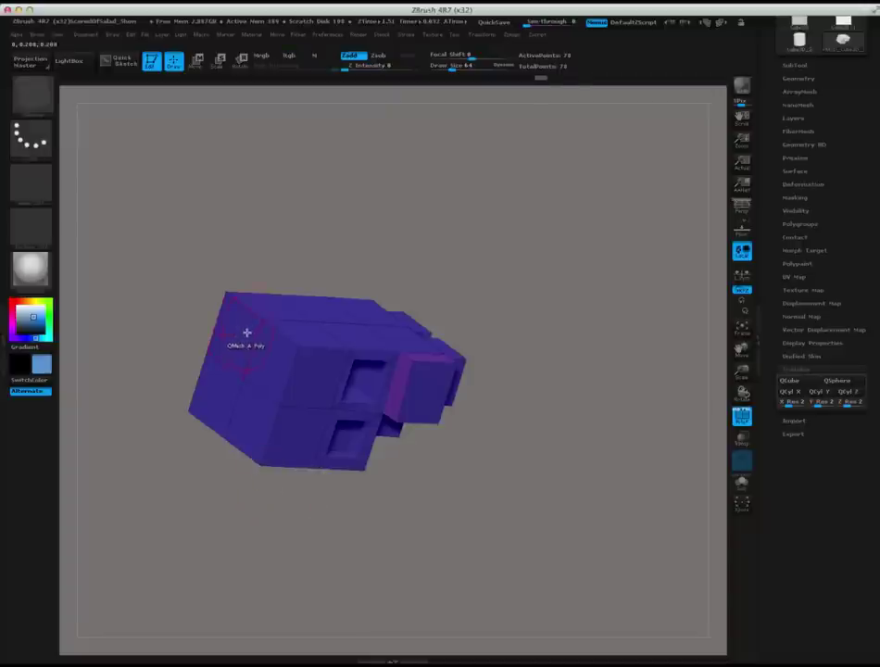
# Step: Switch away from the ZModeler brush, toggle the polygroup display, and undo two extrusion steps
pyautogui.press('space')
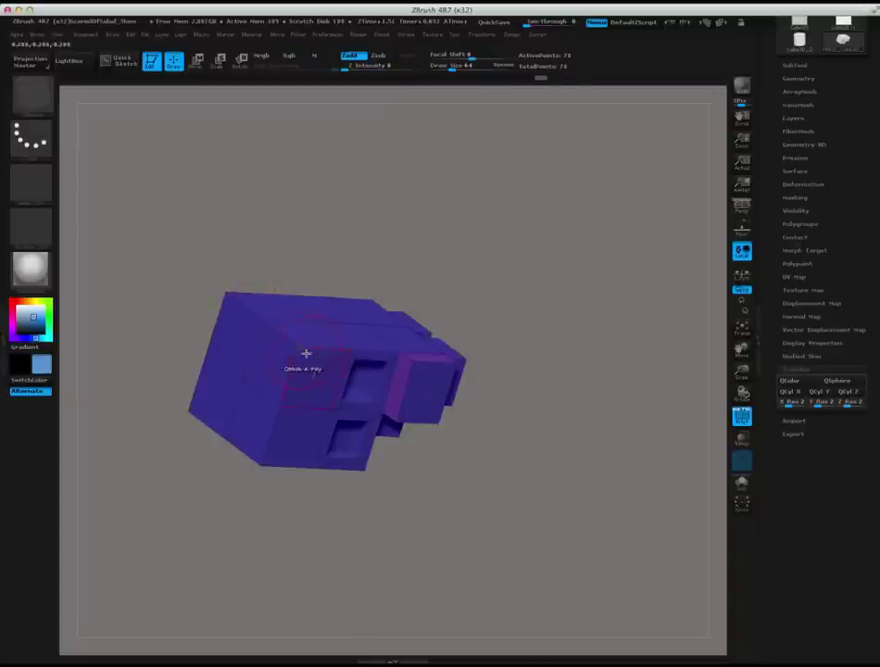
pyautogui.press('b')
pyautogui.press('s')
pyautogui.press('t')
pyautogui.hotkey('shift', 'f')
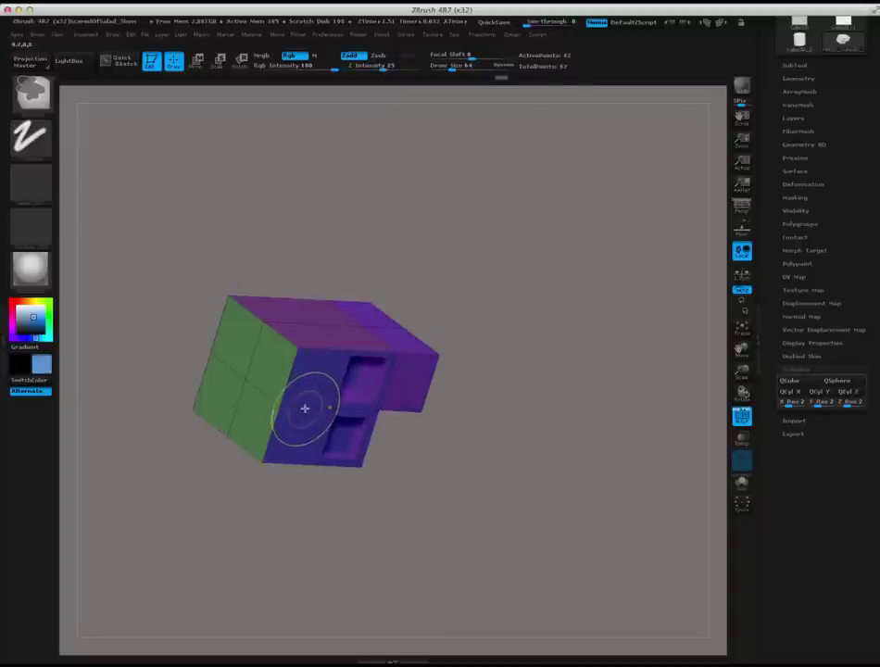
pyautogui.hotkey('ctrl', 'z')
pyautogui.hotkey('ctrl', 'z')
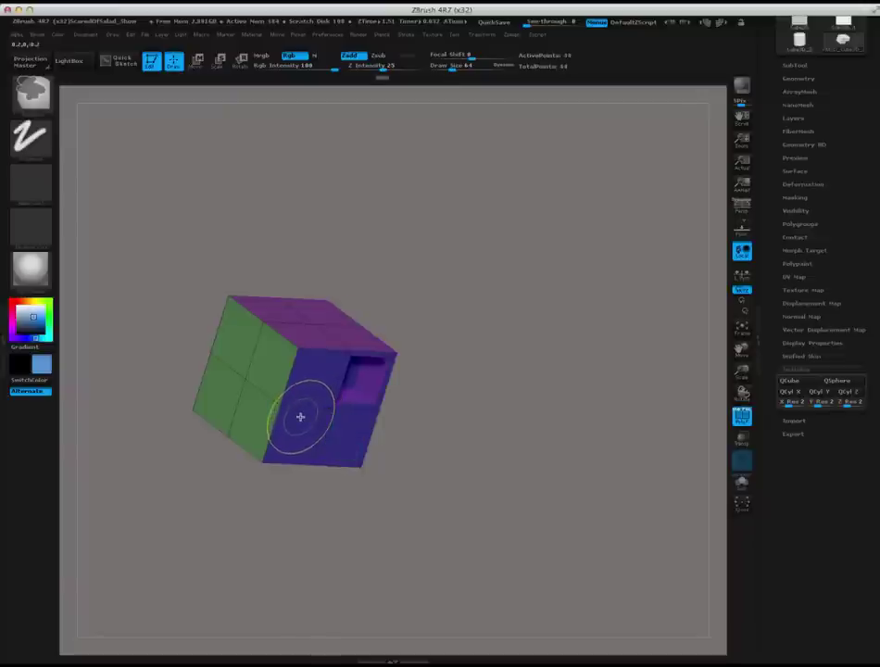
pyautogui.hotkey('ctrl', 'z')
pyautogui.hotkey('ctrl', 'z')
# Step: Reselect ZModeler and bevel the top edge loop with four rows and soft edges
pyautogui.press('b')
pyautogui.press('z')
pyautogui.press('m')
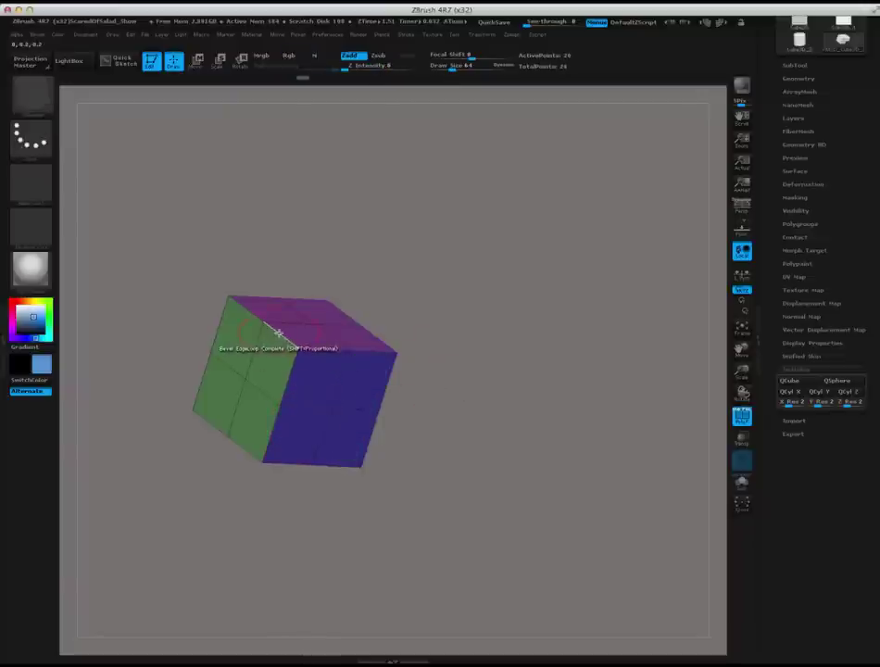
pyautogui.press('space')
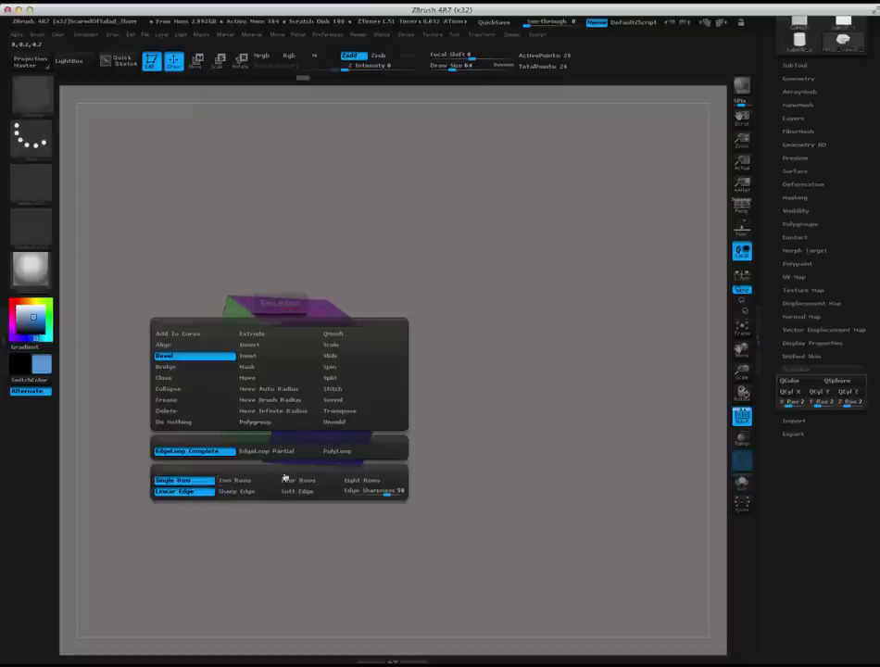
pyautogui.click(295, 481)
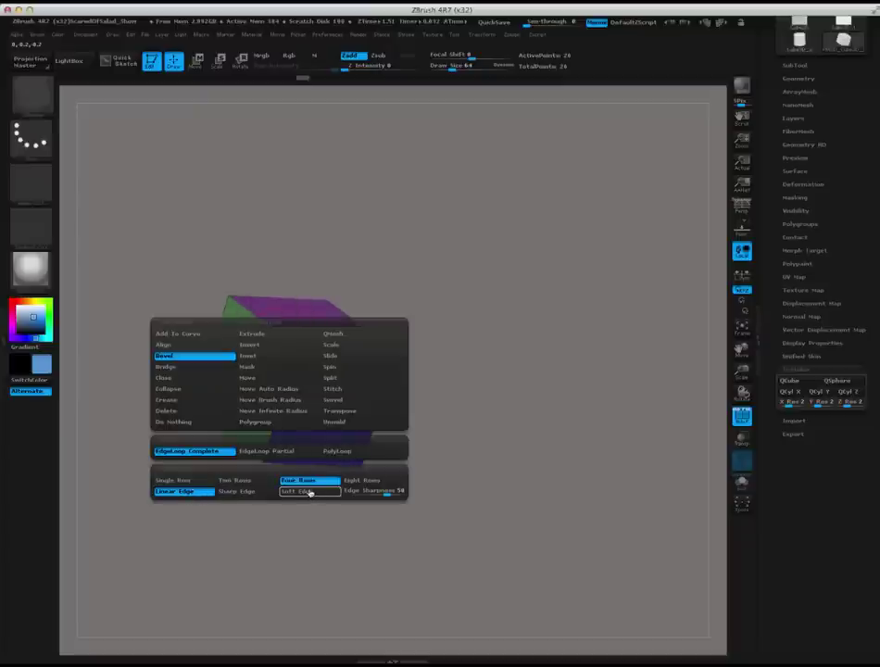
pyautogui.click(306, 495)
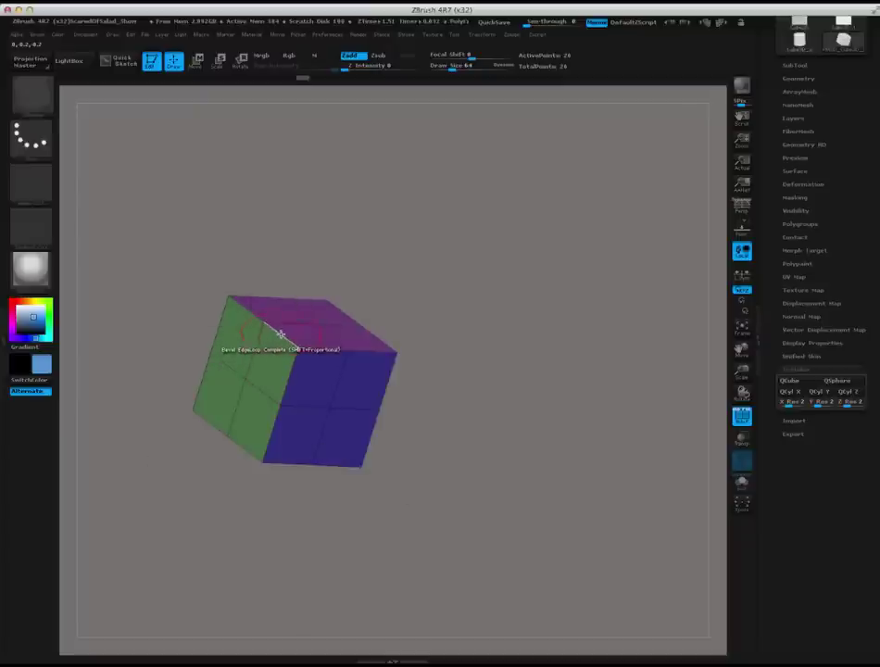
pyautogui.moveTo(287, 329); pyautogui.dragTo(302, 321)
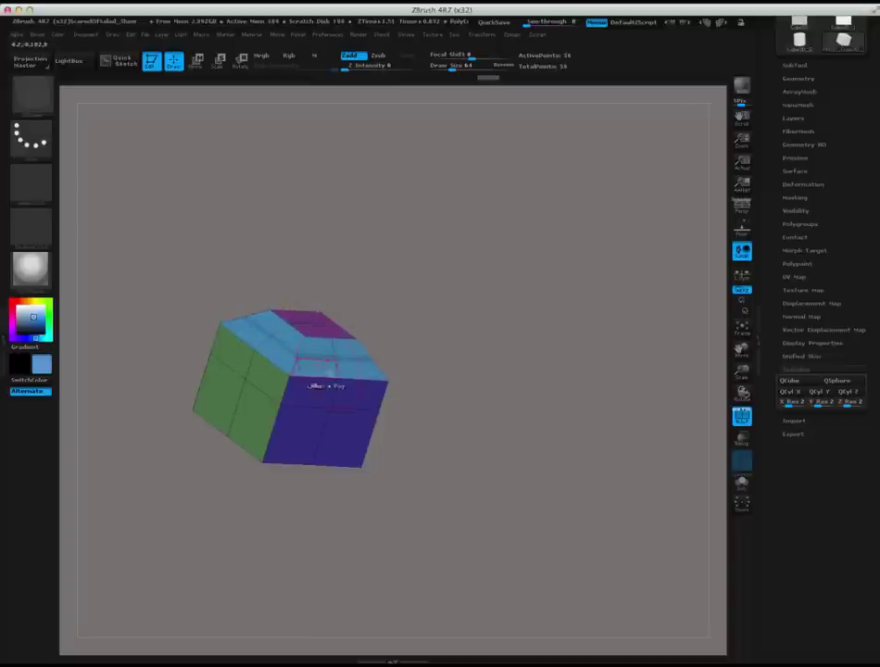
# Step: Preview the cube subdivided, drop back to low resolution, and extrude two test blocks
pyautogui.press('space')
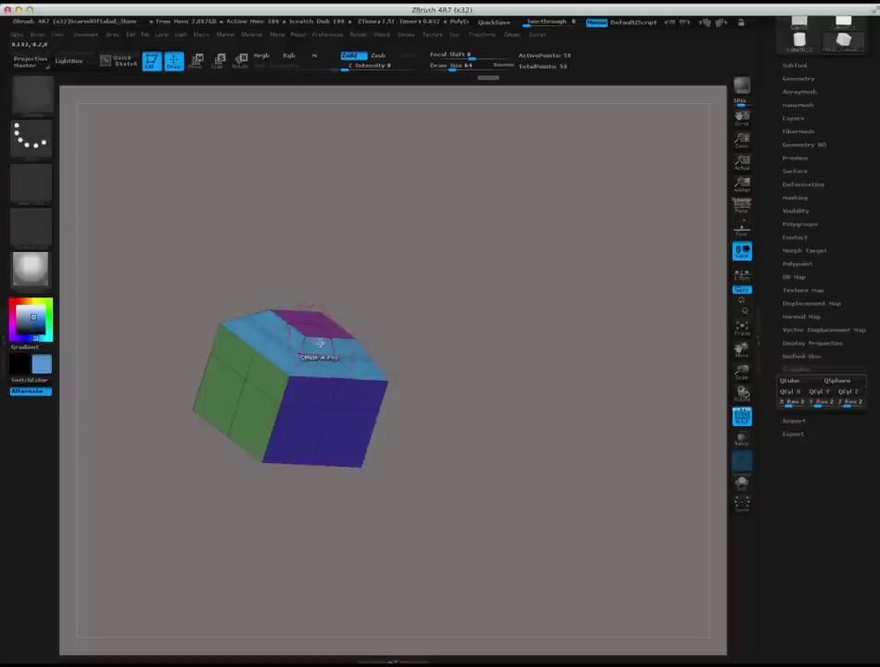
pyautogui.hotkey('ctrl', 'd')
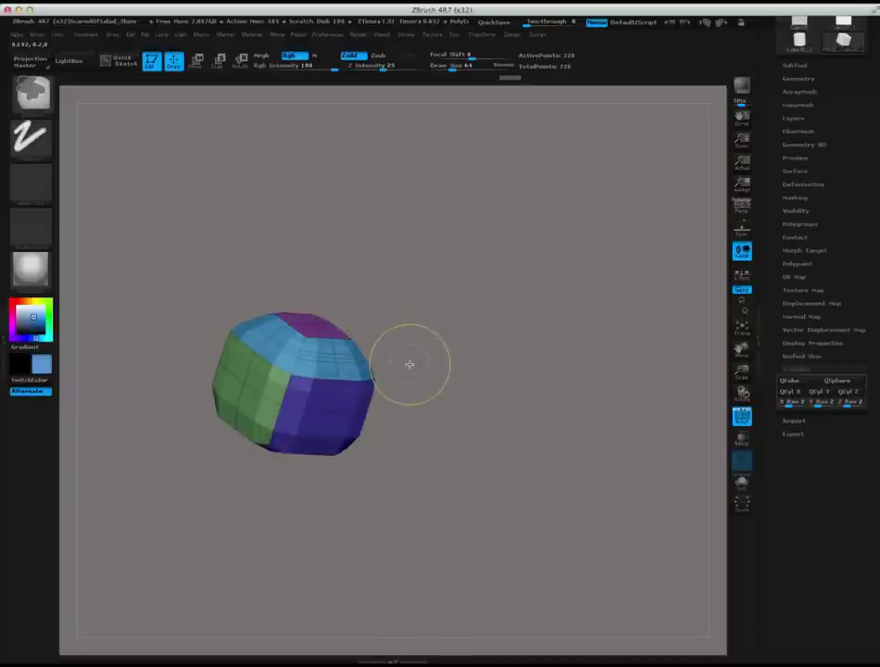
pyautogui.hotkey('ctrl', 'z')
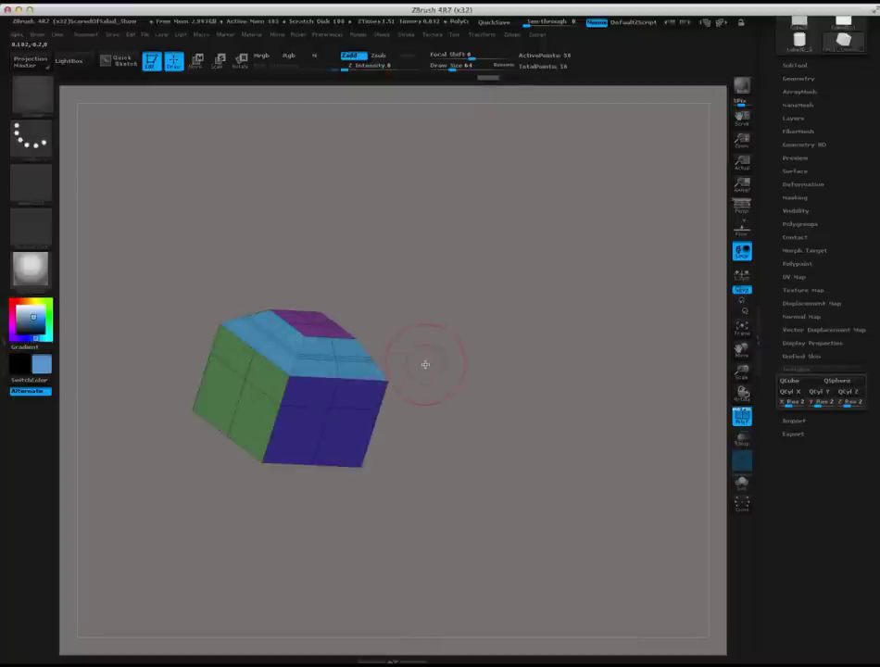
pyautogui.hotkey('ctrl', 'd')
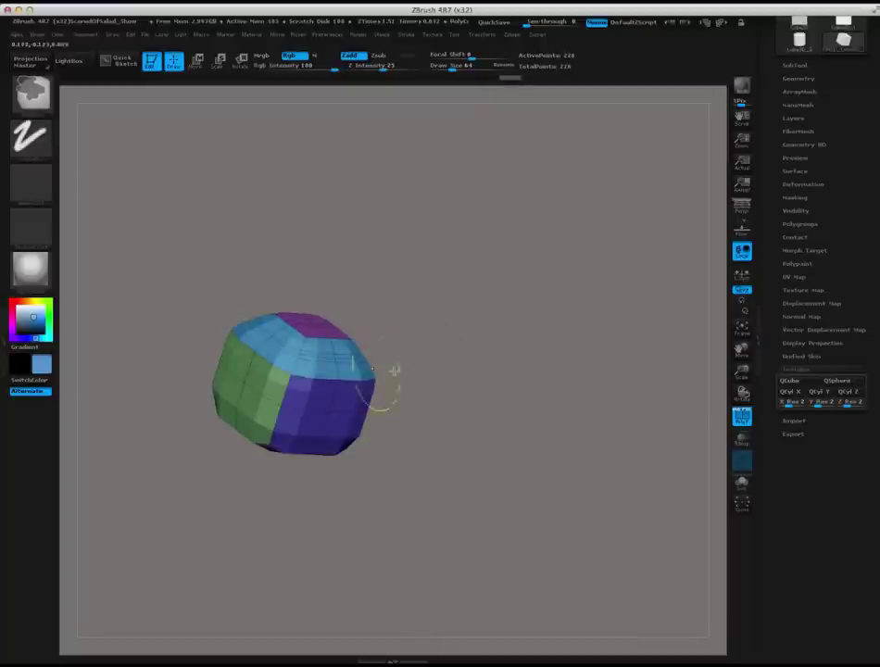
pyautogui.press('b')
pyautogui.press('z')
pyautogui.press('m')
pyautogui.click(340, 344)
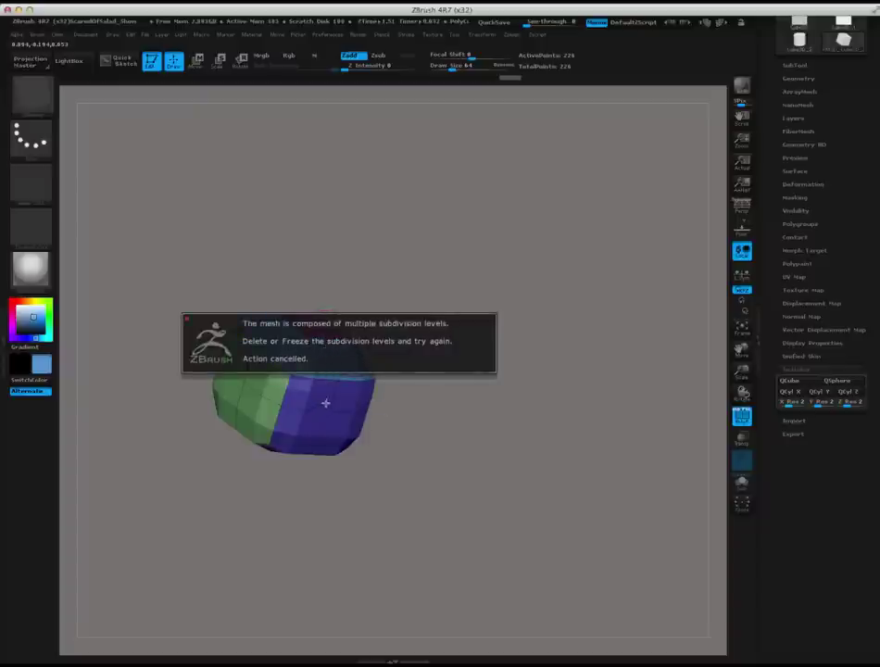
pyautogui.hotkey('shift', 'd')
pyautogui.moveTo(357, 364); pyautogui.dragTo(396, 334)
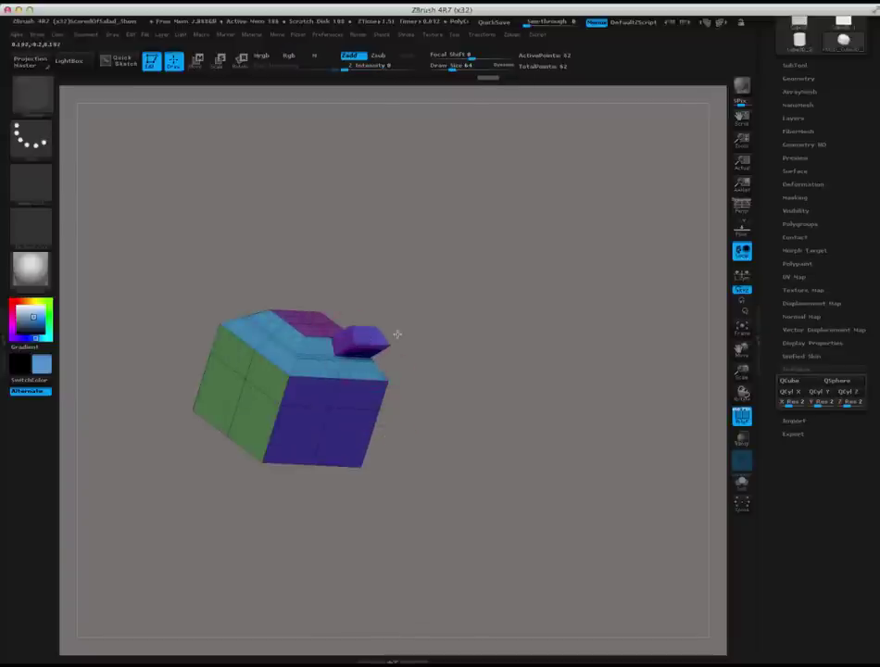
pyautogui.moveTo(361, 375); pyautogui.dragTo(395, 362)
# Step: Undo the test extrusions and extrude blocks out of the cube's side
pyautogui.hotkey('ctrl', 'z')
pyautogui.hotkey('ctrl', 'z')
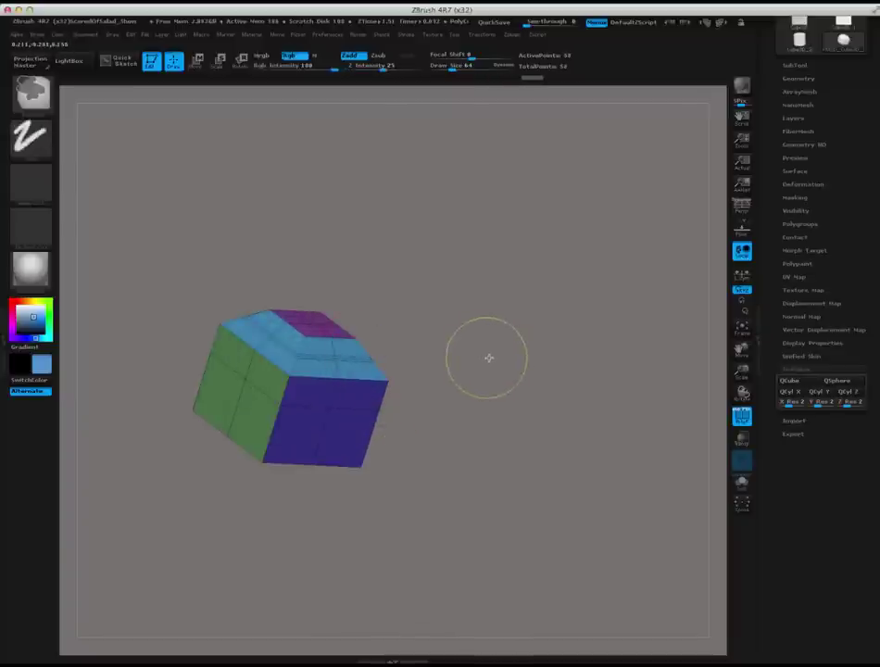
pyautogui.moveTo(491, 360); pyautogui.dragTo(403, 397)
pyautogui.press('space')
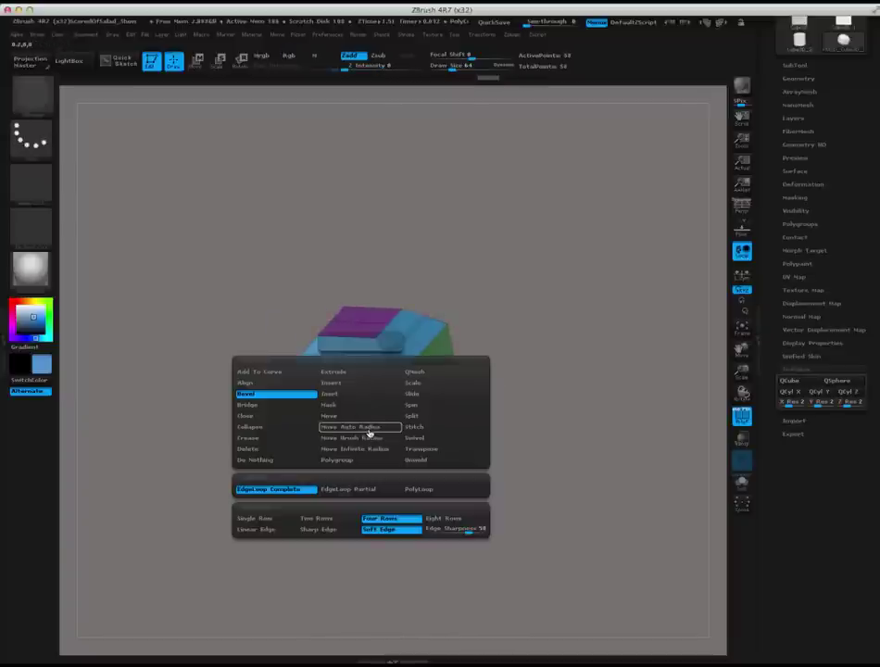
pyautogui.click(353, 393)
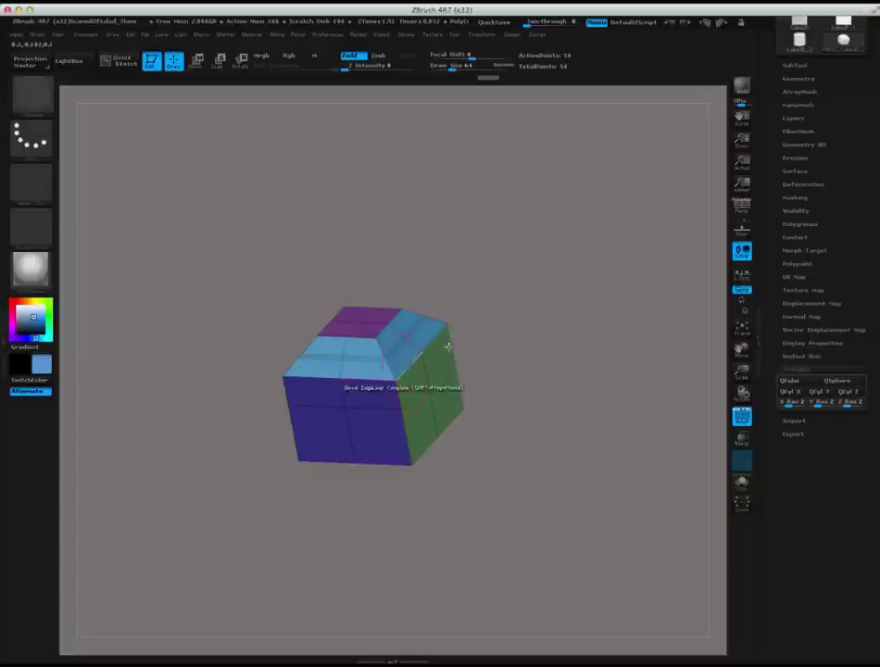
pyautogui.moveTo(366, 477)
pyautogui.mouseDown()
pyautogui.moveTo(349, 477)
pyautogui.moveTo(356, 497)
pyautogui.mouseUp()
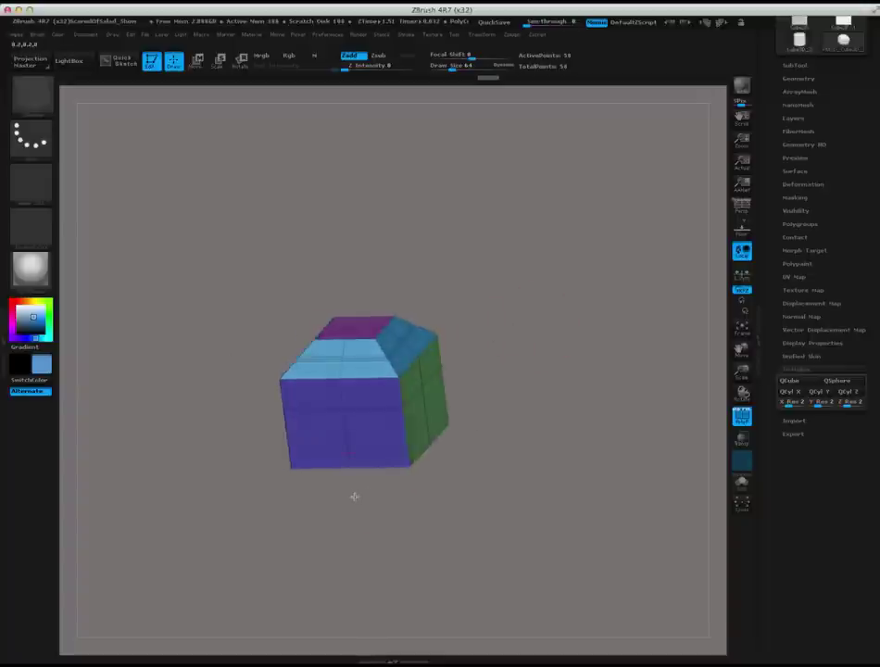
pyautogui.moveTo(419, 428)
pyautogui.mouseDown()
pyautogui.moveTo(521, 422)
pyautogui.moveTo(554, 395)
pyautogui.moveTo(559, 296)
pyautogui.mouseUp()
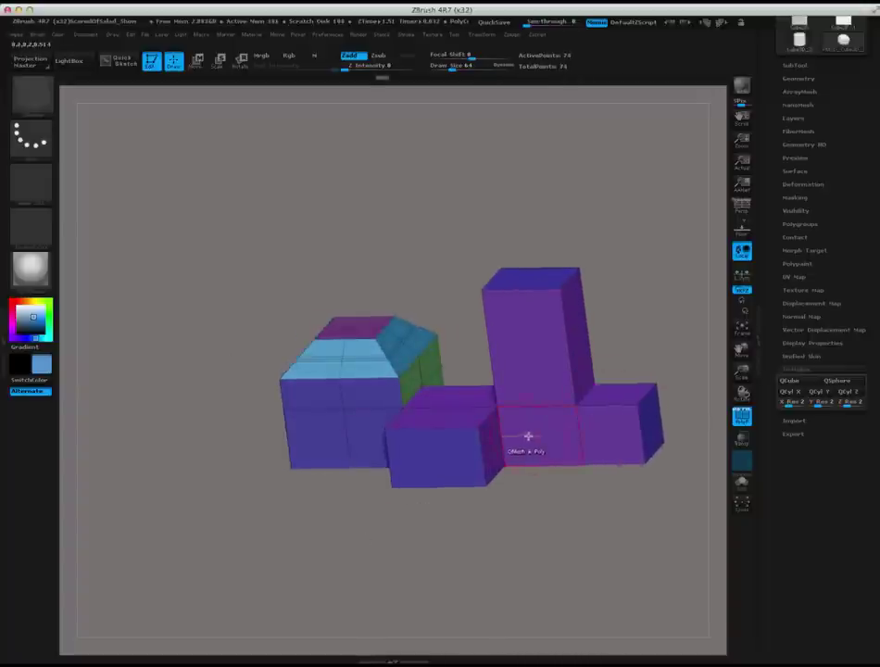
# Step: Inset the tall box's top face and the lower-right box's front face
pyautogui.press('space')
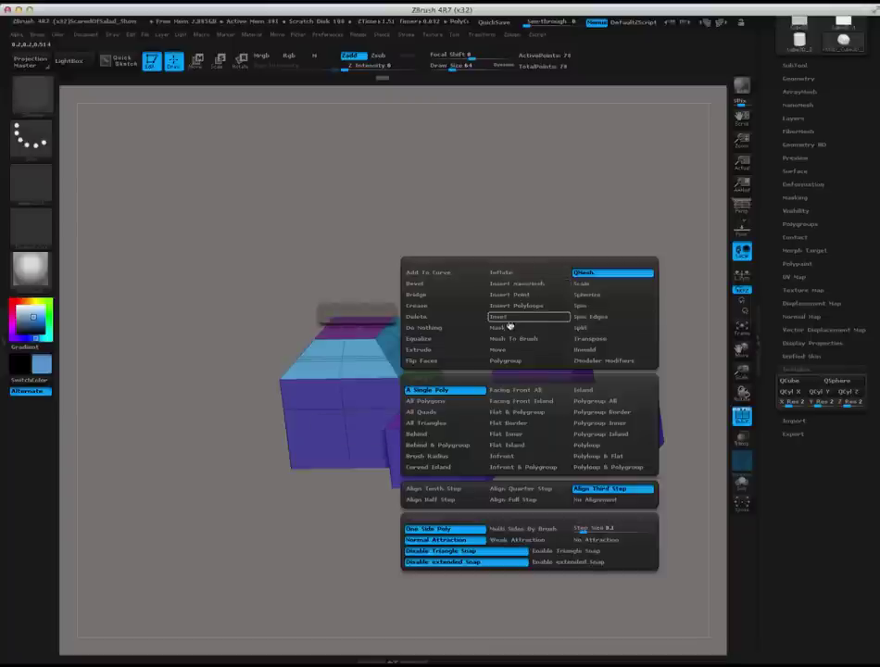
pyautogui.click(498, 316)
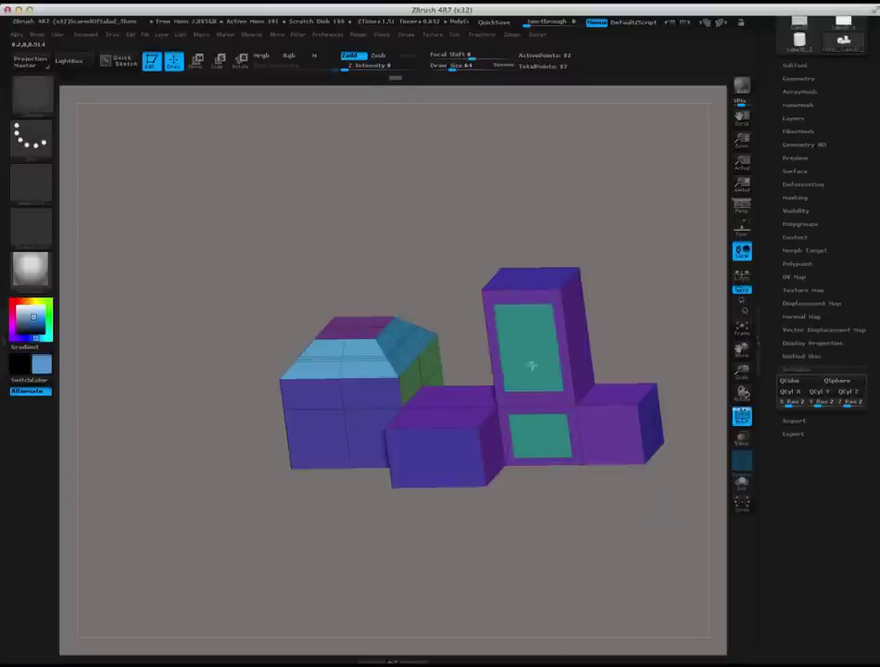
pyautogui.moveTo(542, 359); pyautogui.dragTo(503, 394, button='right')
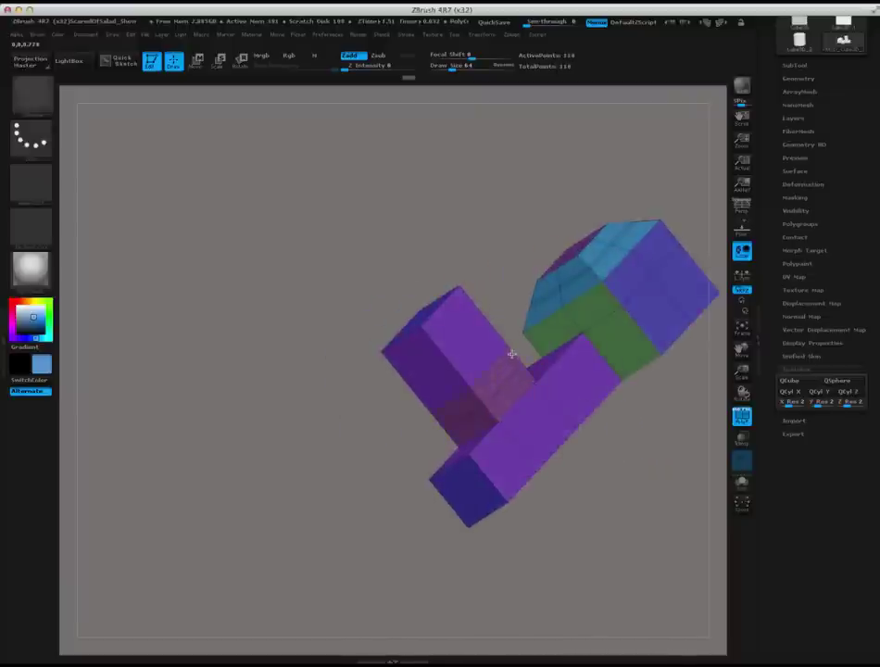
pyautogui.click(464, 345)
pyautogui.moveTo(491, 354)
pyautogui.mouseDown(button='right')
pyautogui.moveTo(404, 501)
pyautogui.moveTo(426, 447)
pyautogui.mouseUp(button='right')
pyautogui.click(482, 479)
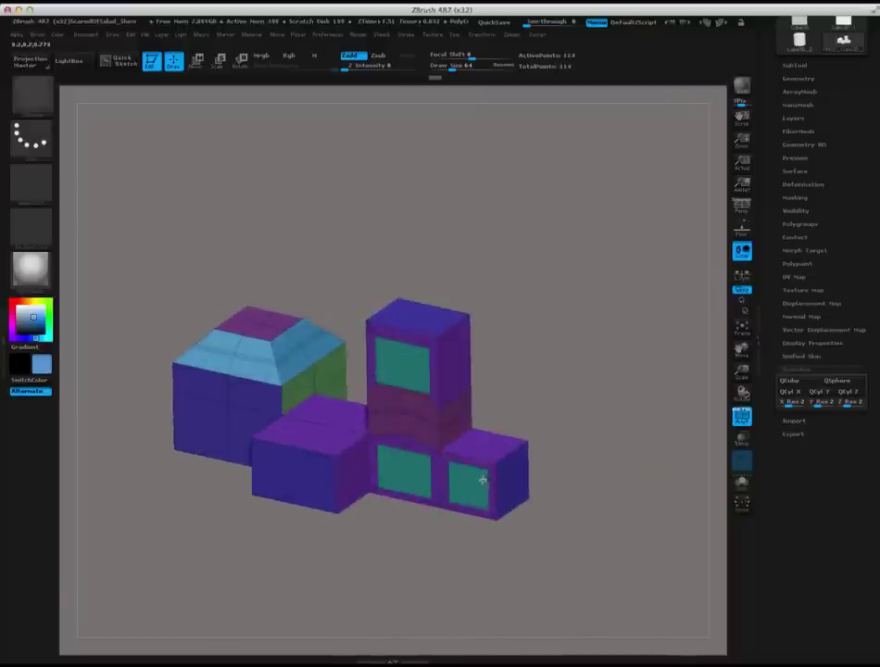
pyautogui.moveTo(491, 475); pyautogui.dragTo(535, 502, button='right')
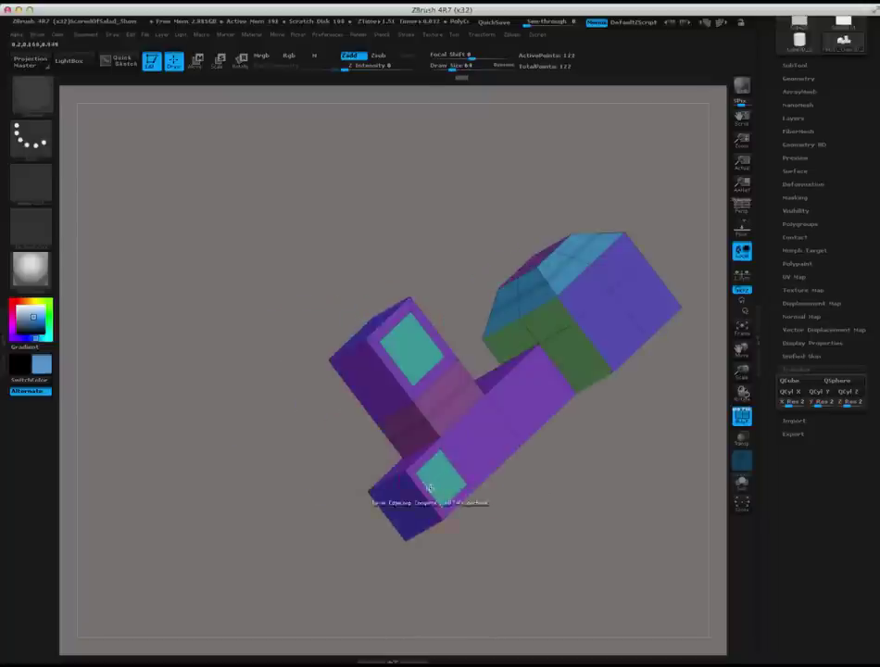
pyautogui.moveTo(373, 503)
pyautogui.mouseDown(button='right')
pyautogui.moveTo(439, 532)
pyautogui.moveTo(430, 528)
pyautogui.mouseUp(button='right')
# Step: Switch the polygon action to QMesh and orbit toward the front-left box
pyautogui.press('space')
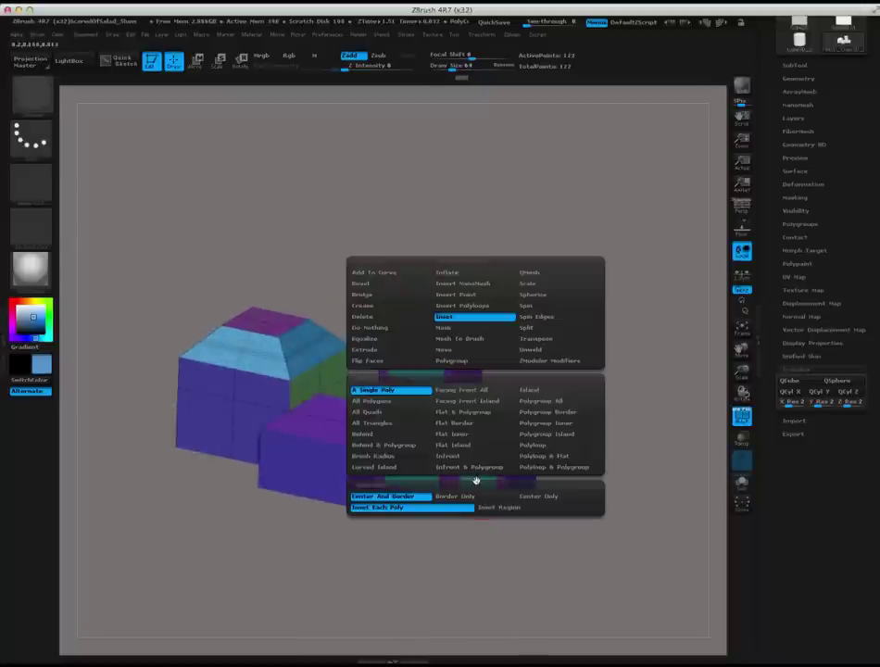
pyautogui.click(531, 272)
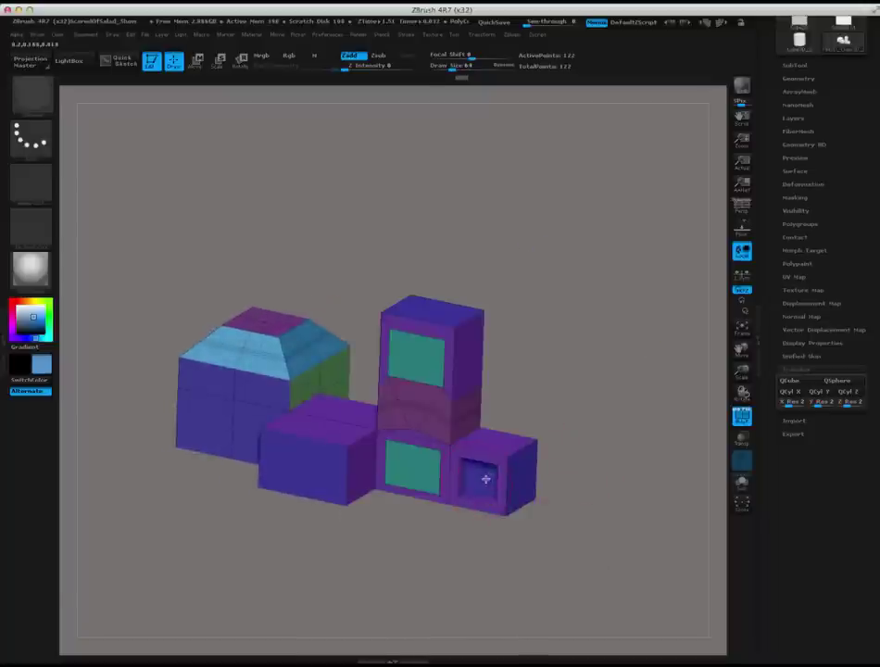
pyautogui.moveTo(548, 457)
pyautogui.mouseDown()
pyautogui.moveTo(597, 484)
pyautogui.moveTo(530, 515)
pyautogui.moveTo(538, 521)
pyautogui.moveTo(615, 458)
pyautogui.moveTo(493, 477)
pyautogui.mouseUp()
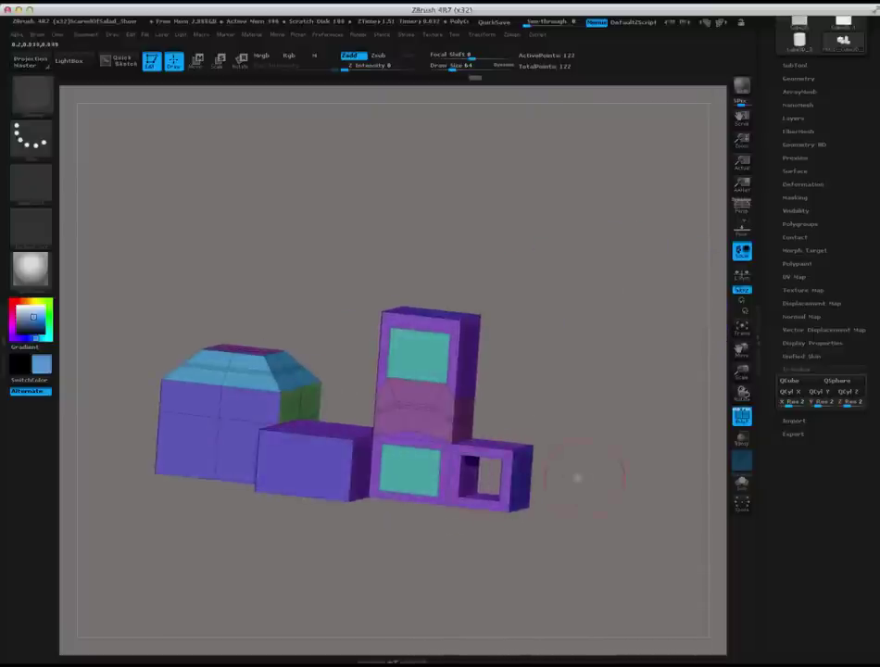
pyautogui.moveTo(576, 478)
pyautogui.mouseDown()
pyautogui.moveTo(591, 477)
pyautogui.moveTo(574, 477)
pyautogui.mouseUp()
pyautogui.moveTo(507, 495)
pyautogui.mouseDown()
pyautogui.moveTo(412, 558)
pyautogui.moveTo(401, 544)
pyautogui.mouseUp()
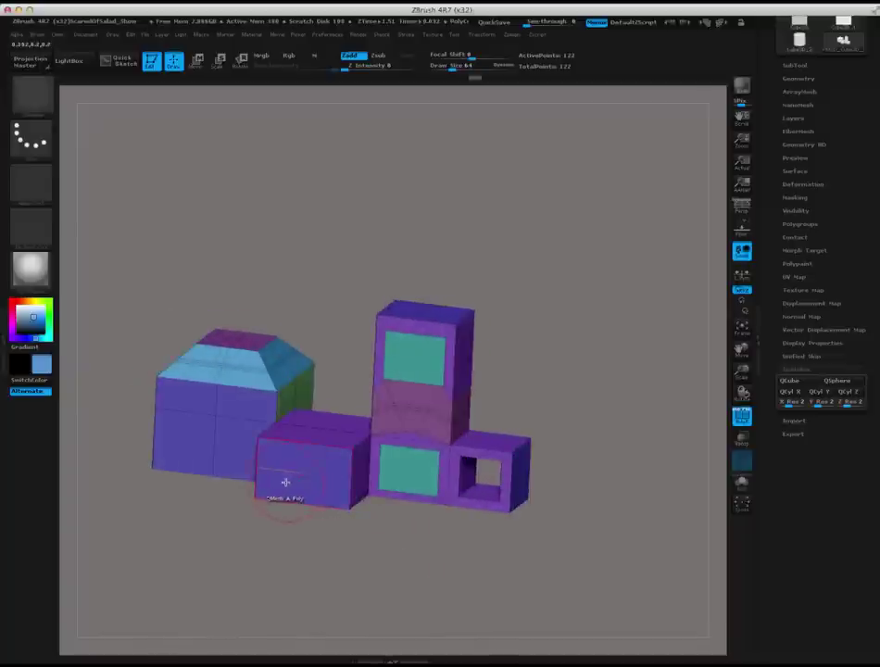
pyautogui.moveTo(278, 518)
pyautogui.mouseDown()
pyautogui.moveTo(275, 485)
pyautogui.moveTo(388, 505)
pyautogui.moveTo(432, 479)
pyautogui.mouseUp()
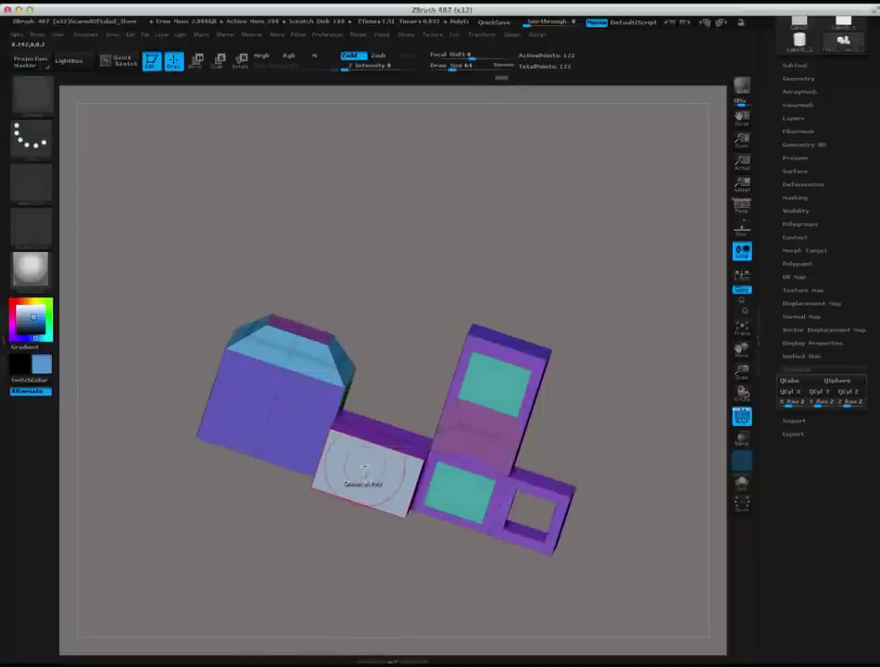
pyautogui.press('space')
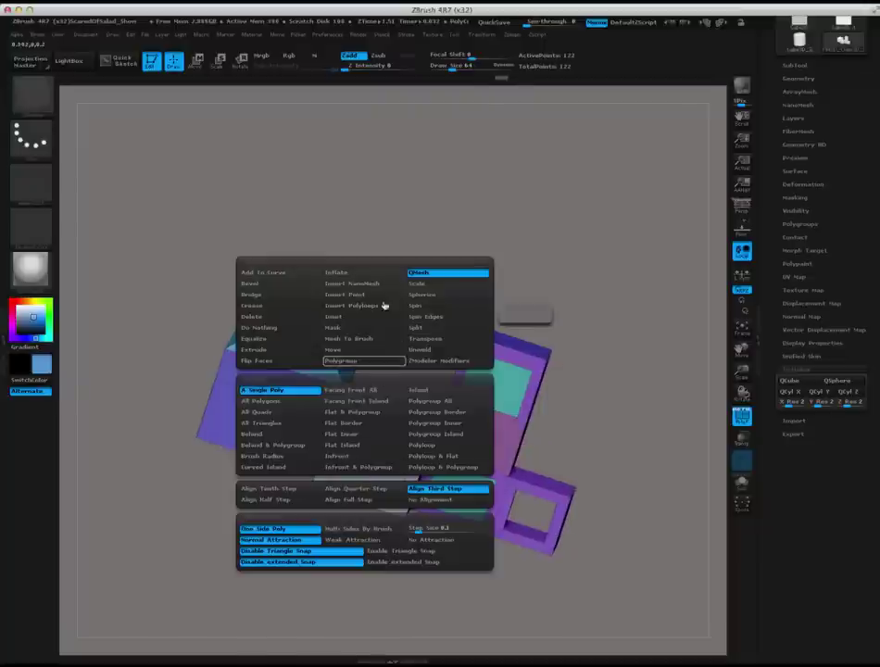
# Step: Inset the front-left box's front face and QMesh it into a through-hole, undoing the stray extrusion
pyautogui.click(340, 316)
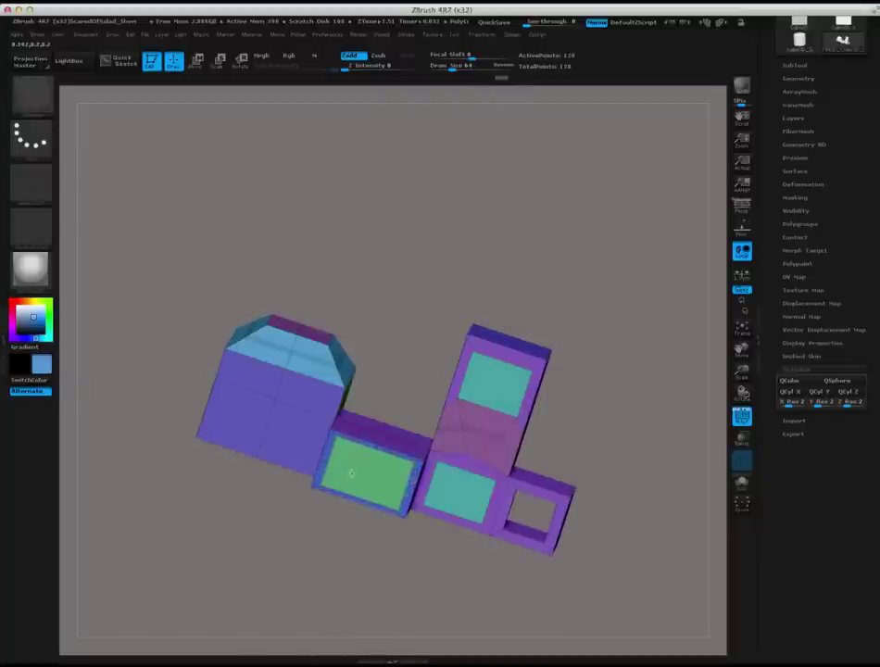
pyautogui.moveTo(381, 529)
pyautogui.mouseDown()
pyautogui.moveTo(306, 573)
pyautogui.moveTo(388, 553)
pyautogui.moveTo(363, 505)
pyautogui.moveTo(344, 548)
pyautogui.mouseUp()
pyautogui.press('space')
pyautogui.click(434, 273)
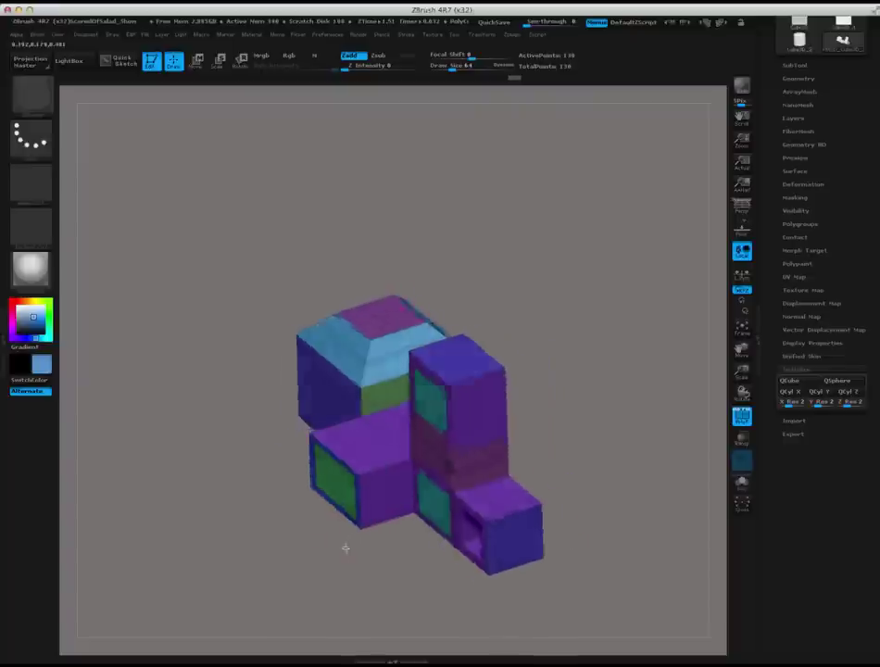
pyautogui.moveTo(338, 477); pyautogui.dragTo(321, 504)
pyautogui.press('b')
pyautogui.press('s')
pyautogui.press('t')
pyautogui.hotkey('ctrl', 'z')
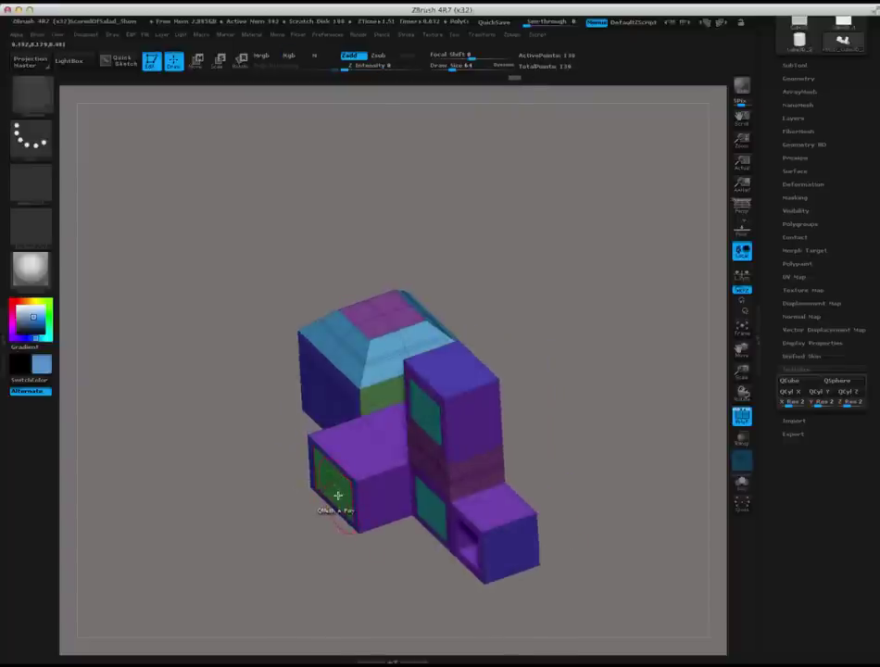
pyautogui.moveTo(488, 451)
pyautogui.mouseDown()
pyautogui.moveTo(396, 560)
pyautogui.moveTo(428, 527)
pyautogui.moveTo(521, 483)
pyautogui.moveTo(476, 467)
pyautogui.moveTo(458, 479)
pyautogui.moveTo(397, 468)
pyautogui.moveTo(481, 512)
pyautogui.moveTo(403, 487)
pyautogui.moveTo(480, 496)
pyautogui.moveTo(471, 490)
pyautogui.moveTo(602, 427)
pyautogui.moveTo(553, 432)
pyautogui.mouseUp()
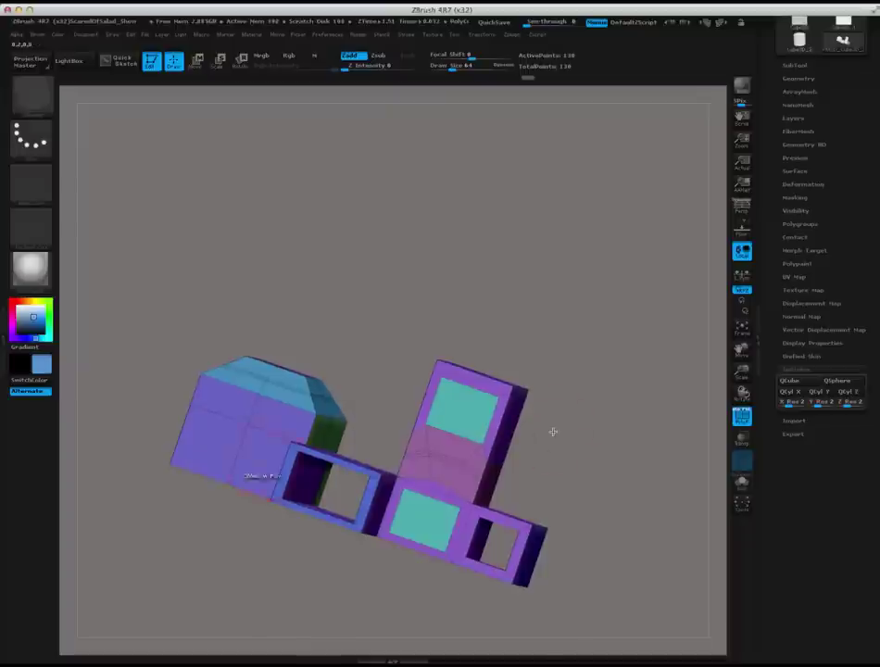
# Step: Split a face of the left box with Split and orbit to inspect the result
pyautogui.press('space')
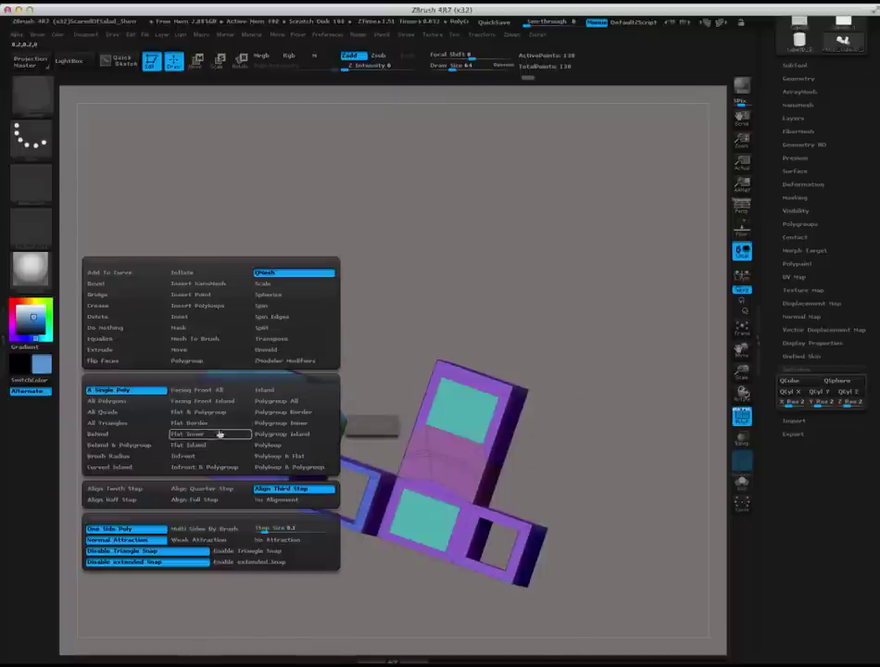
pyautogui.click(264, 330)
pyautogui.click(235, 436)
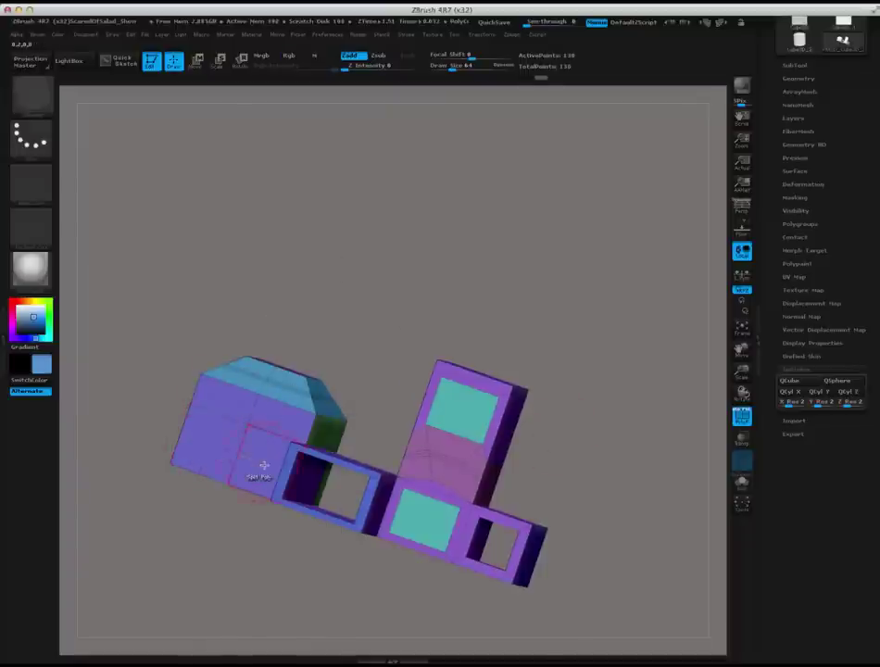
pyautogui.moveTo(220, 536); pyautogui.dragTo(229, 426)
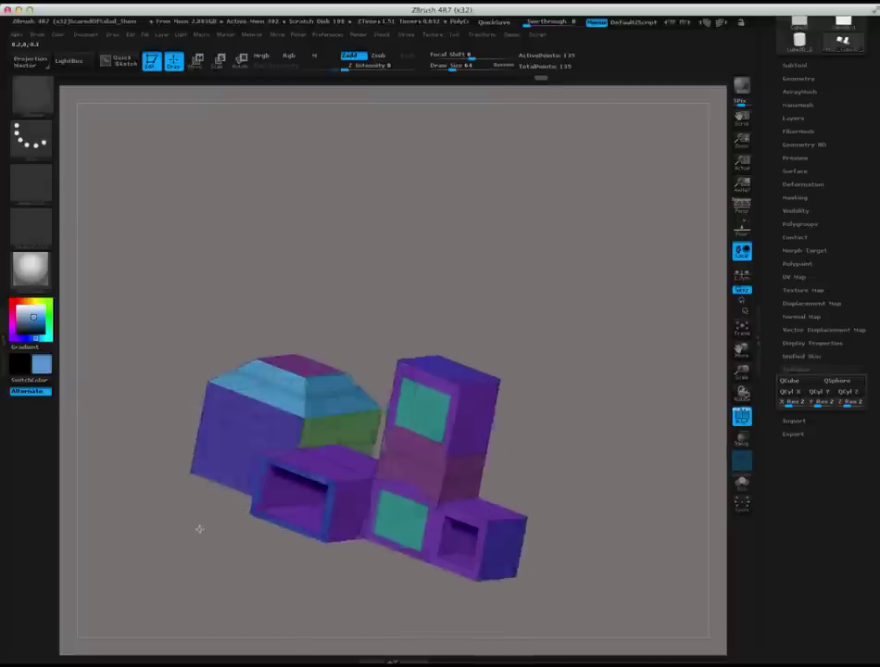
pyautogui.moveTo(198, 528); pyautogui.dragTo(212, 542)
pyautogui.moveTo(261, 446)
pyautogui.mouseDown()
pyautogui.moveTo(577, 506)
pyautogui.moveTo(403, 553)
pyautogui.mouseUp()
pyautogui.moveTo(532, 549); pyautogui.dragTo(487, 530)
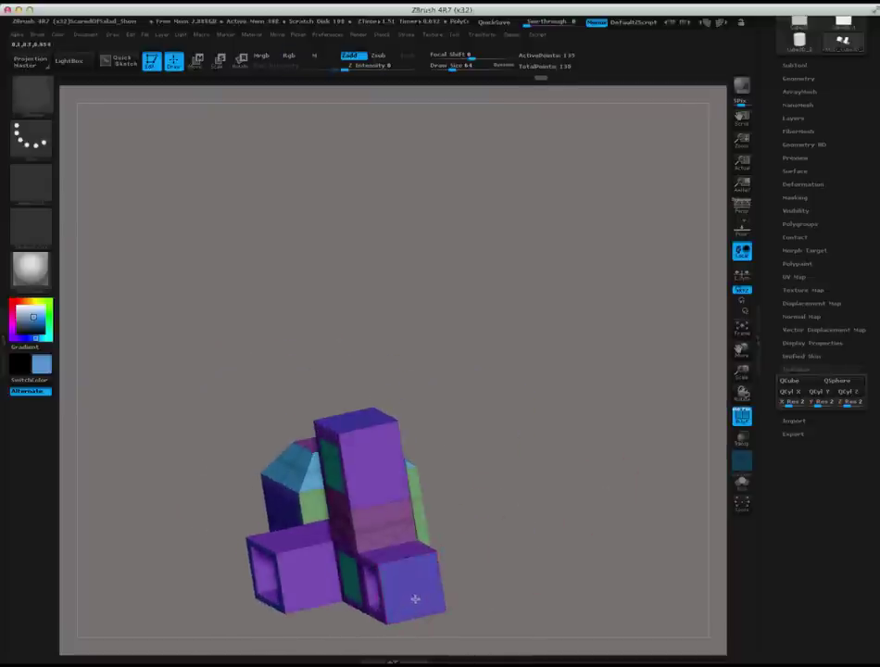
pyautogui.moveTo(413, 598); pyautogui.dragTo(404, 587)
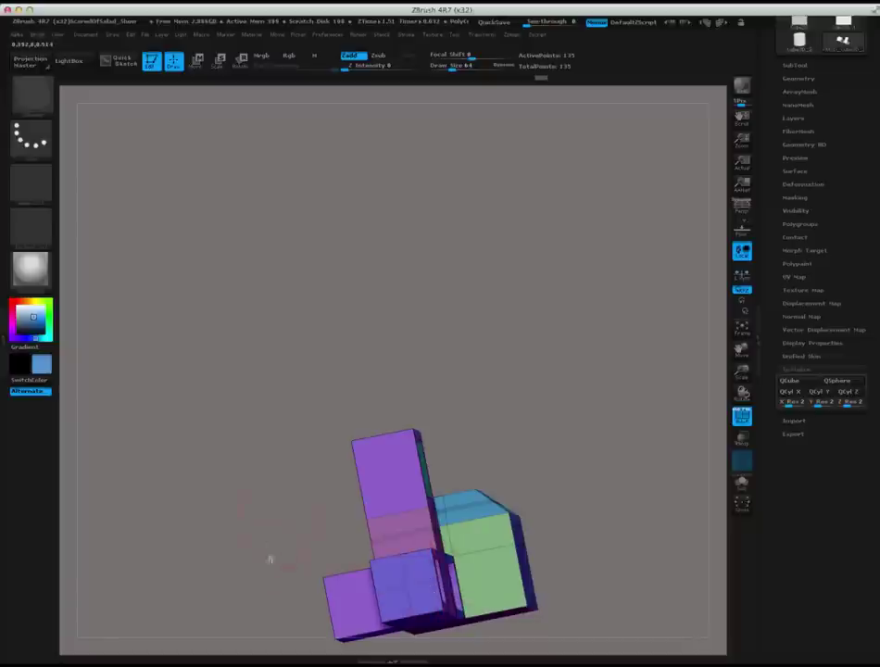
pyautogui.moveTo(272, 559); pyautogui.dragTo(262, 547)
# Step: Undo the block edits back to the plain starting cube
pyautogui.press('shift')
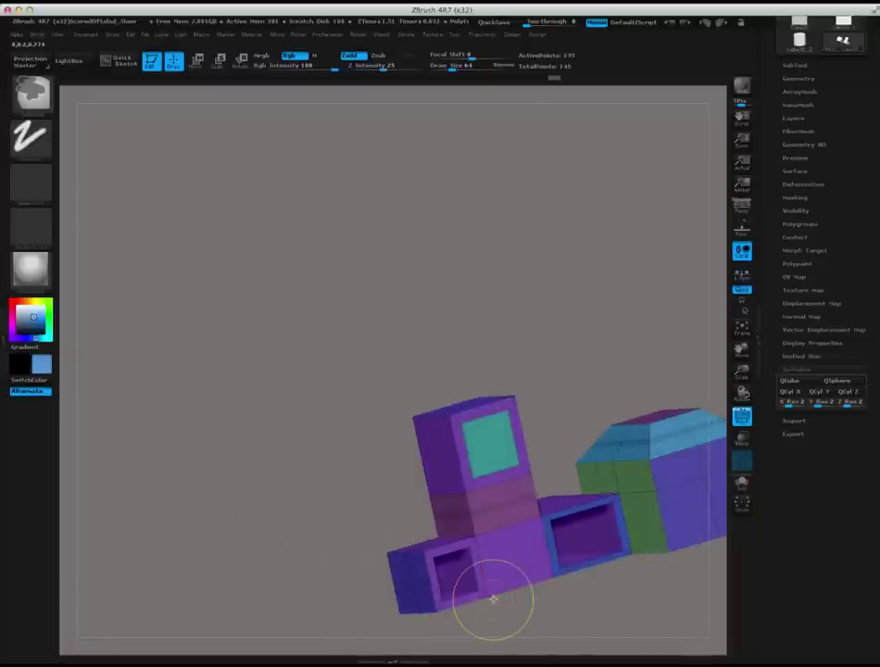
pyautogui.moveTo(267, 509)
pyautogui.mouseDown()
pyautogui.moveTo(304, 497)
pyautogui.moveTo(308, 579)
pyautogui.moveTo(331, 512)
pyautogui.mouseUp()
pyautogui.press('space')
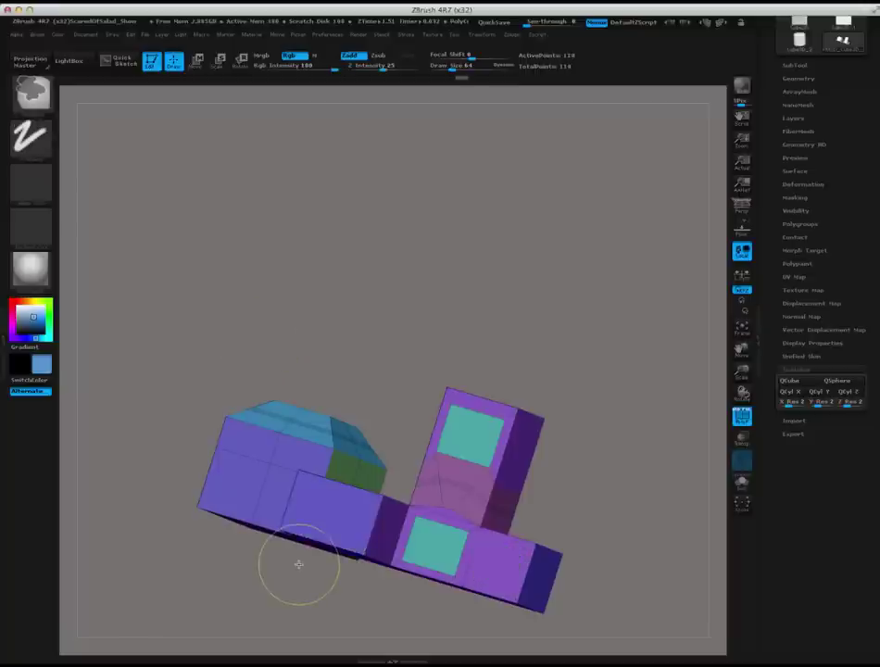
pyautogui.hotkey('ctrl', 'z')
pyautogui.hotkey('ctrl', 'z')
pyautogui.hotkey('ctrl', 'z')
pyautogui.hotkey('ctrl', 'z')
pyautogui.hotkey('ctrl', 'z')
pyautogui.moveTo(295, 570)
pyautogui.mouseDown()
pyautogui.moveTo(417, 505)
pyautogui.moveTo(314, 448)
pyautogui.moveTo(663, 325)
pyautogui.mouseUp()
# Step: Inflate the cube's right and left faces using Inflate by point normal
pyautogui.press('space')
pyautogui.press('space')
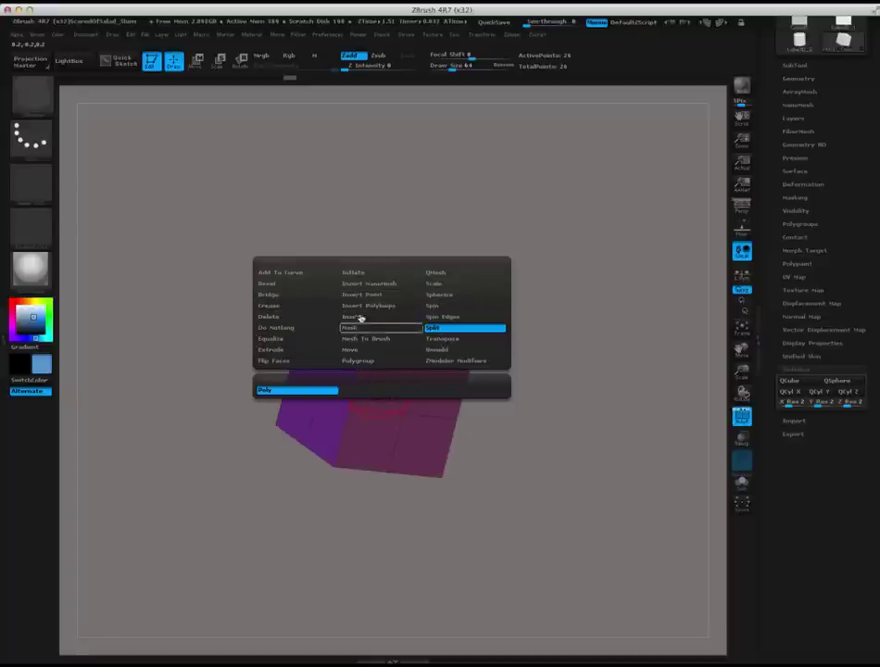
pyautogui.click(354, 277)
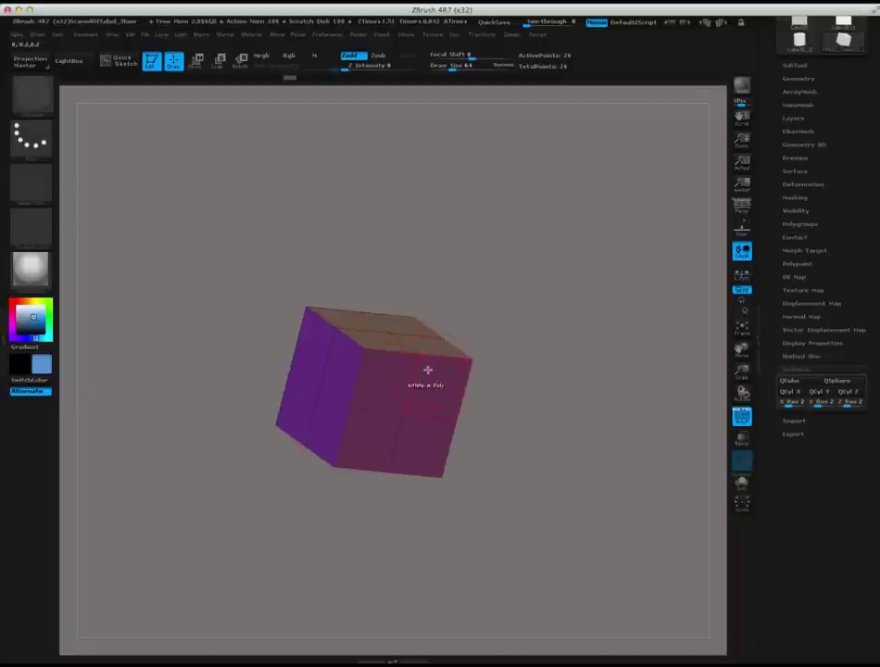
pyautogui.press('space')
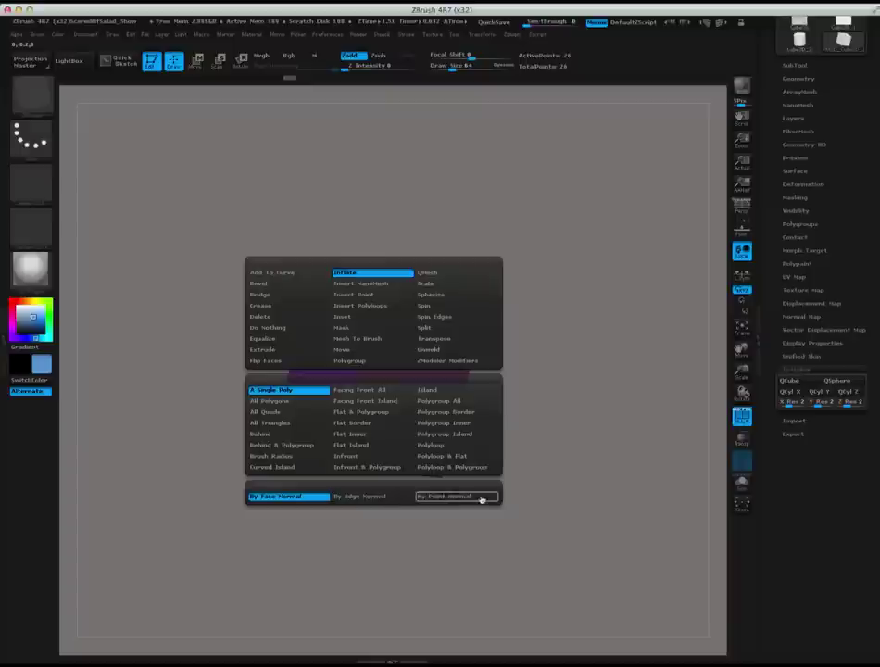
pyautogui.click(397, 269)
pyautogui.moveTo(389, 357); pyautogui.dragTo(427, 383)
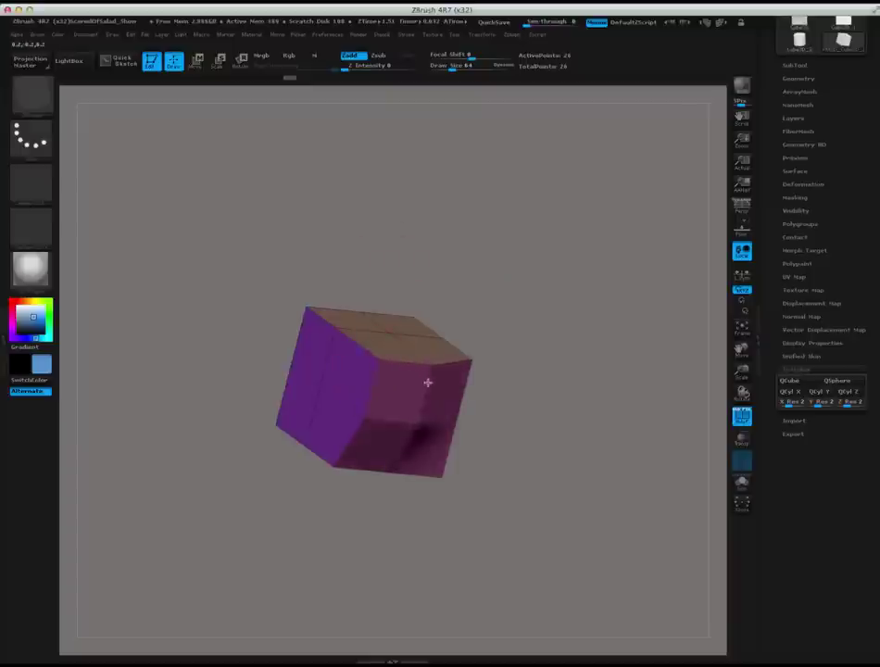
pyautogui.moveTo(332, 388); pyautogui.dragTo(315, 408)
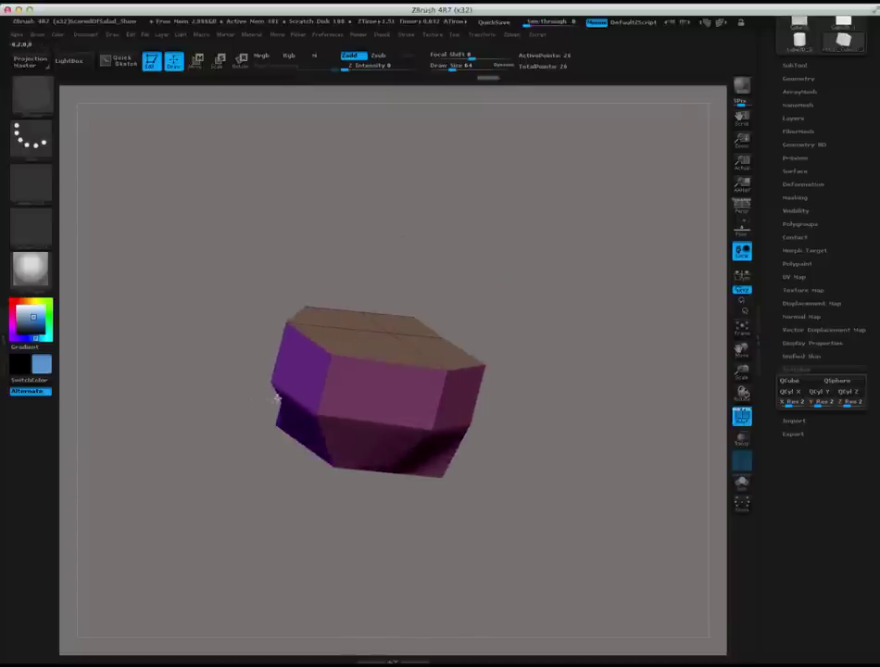
pyautogui.moveTo(176, 506); pyautogui.dragTo(233, 506)
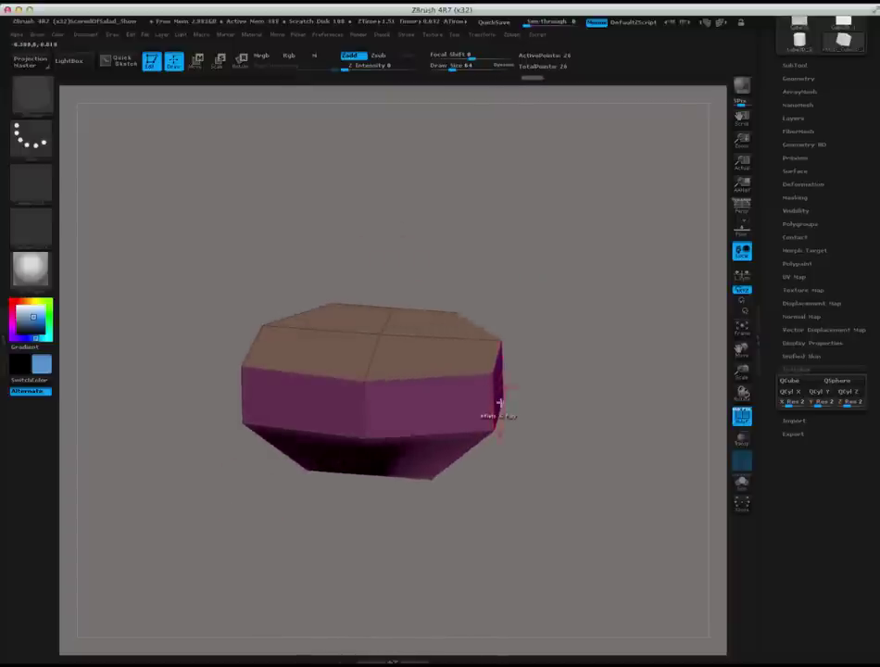
pyautogui.moveTo(496, 412)
pyautogui.mouseDown()
pyautogui.moveTo(478, 430)
pyautogui.moveTo(544, 389)
pyautogui.moveTo(597, 449)
pyautogui.moveTo(574, 441)
pyautogui.mouseUp()
pyautogui.moveTo(662, 416)
pyautogui.mouseDown()
pyautogui.moveTo(605, 424)
pyautogui.moveTo(635, 512)
pyautogui.moveTo(575, 515)
pyautogui.moveTo(712, 446)
pyautogui.moveTo(589, 345)
pyautogui.moveTo(537, 344)
pyautogui.moveTo(570, 393)
pyautogui.moveTo(520, 406)
pyautogui.mouseUp()
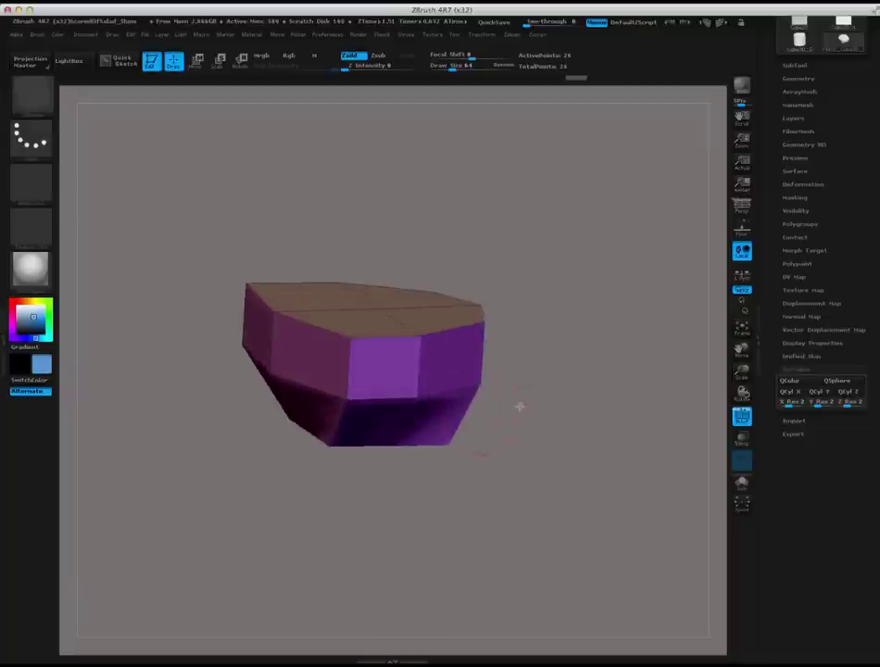
# Step: Undo the inflates to restore the flat-faced 2×2 cube and orbit it
pyautogui.hotkey('ctrl', 'z')
pyautogui.hotkey('ctrl', 'z')
pyautogui.hotkey('ctrl', 'z')
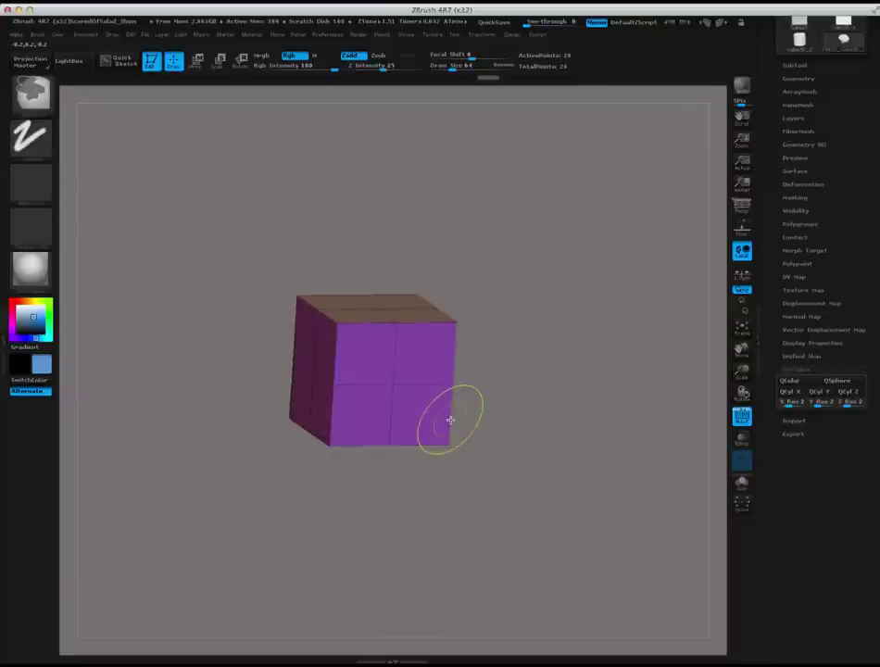
pyautogui.moveTo(451, 420)
pyautogui.mouseDown()
pyautogui.moveTo(285, 484)
pyautogui.moveTo(324, 456)
pyautogui.moveTo(480, 497)
pyautogui.moveTo(604, 444)
pyautogui.moveTo(559, 424)
pyautogui.mouseUp()
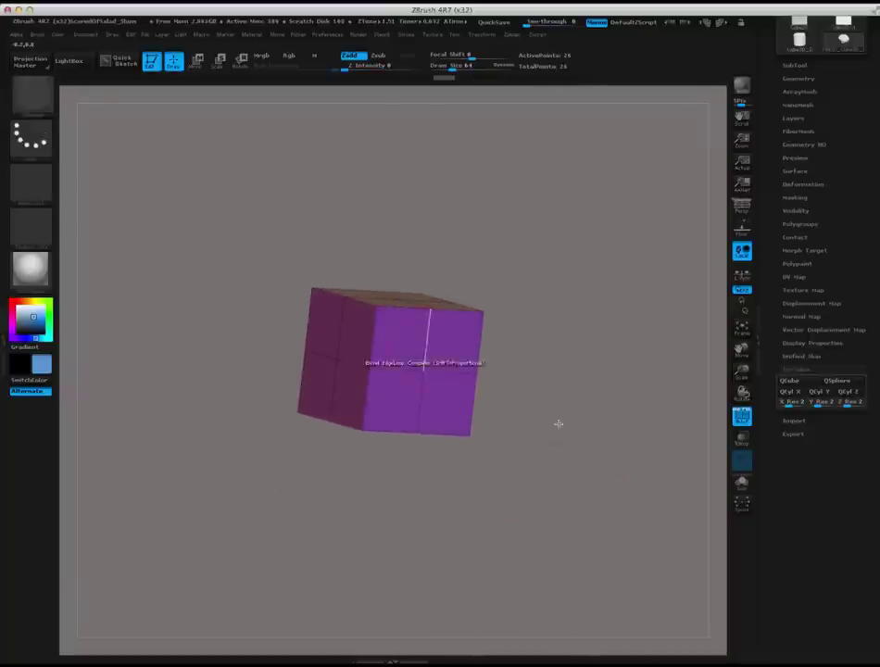